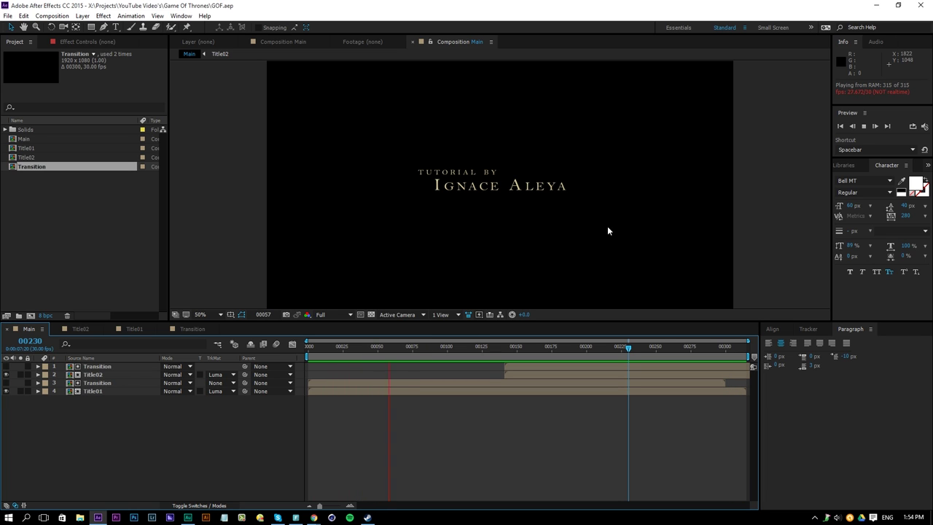
- Gather all existing project items into a new folder named Project
left_click(388, 347)
left_click(34, 212)
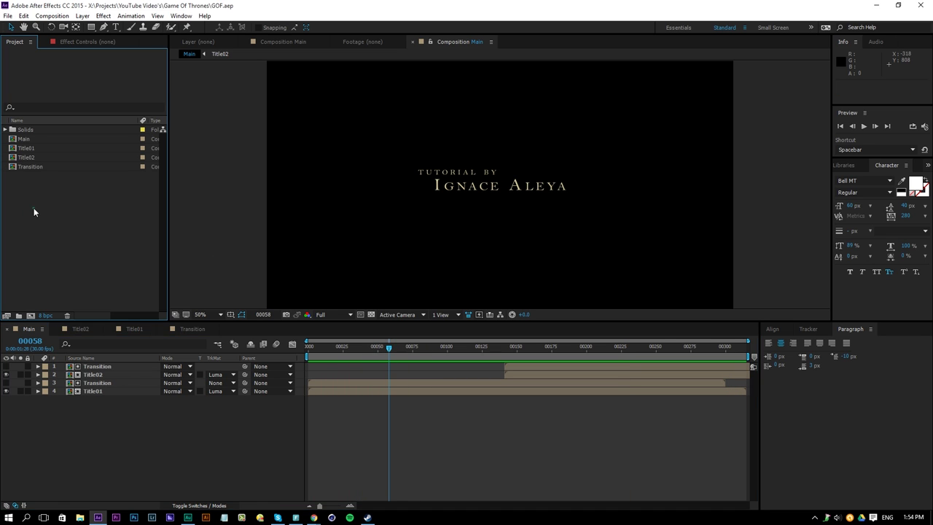
left_click_drag(34, 212, 33, 118)
left_click_drag(42, 166, 17, 317)
type("P")
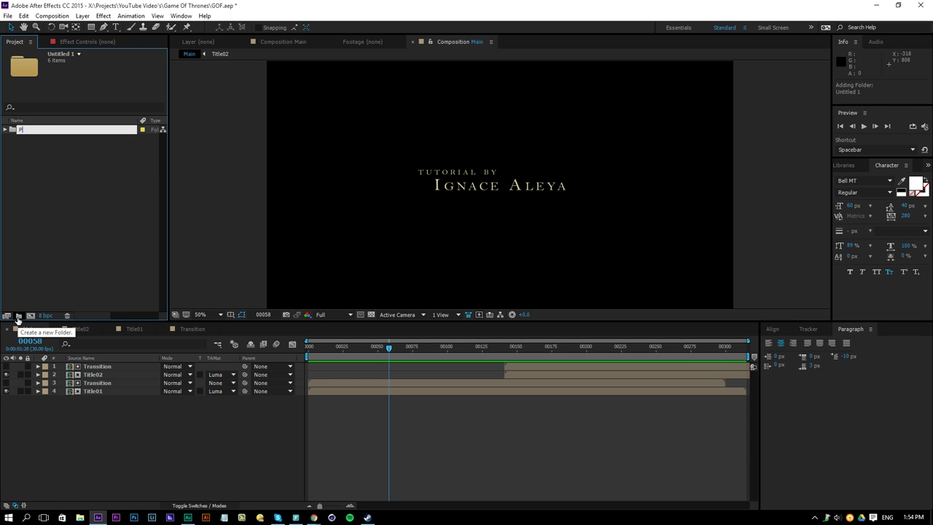
type("roject")
key("Return")
left_click(27, 264)
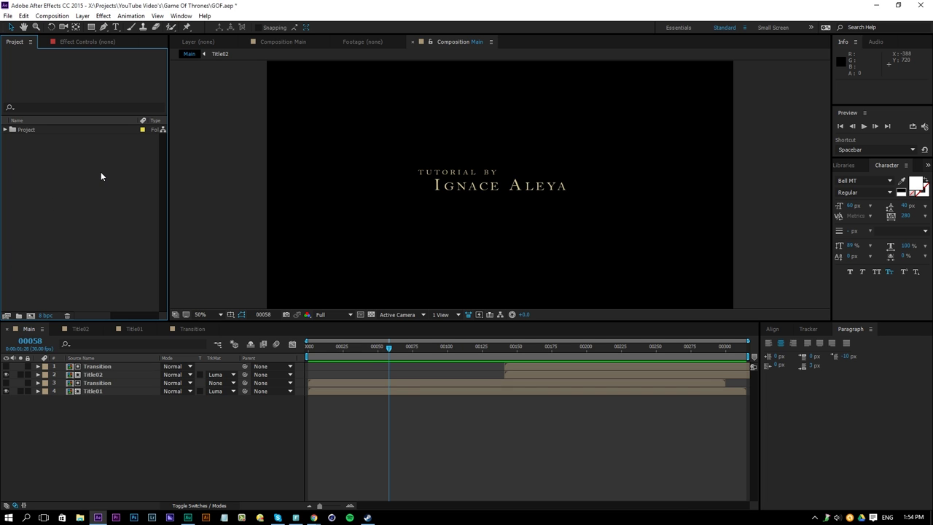
- Create a composition named Main Comp at 1920×1080, 30 fps, 300 frames
left_click(32, 315)
type("Main Comp")
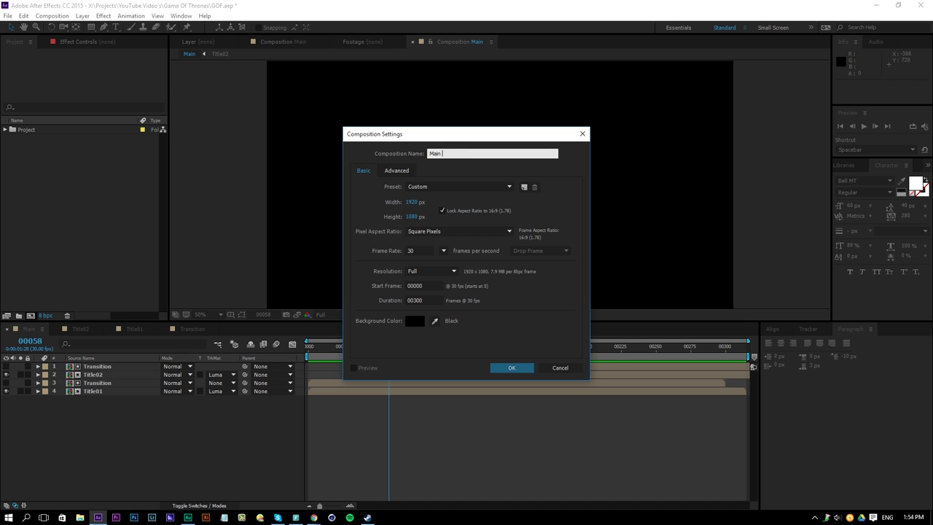
left_click(425, 250)
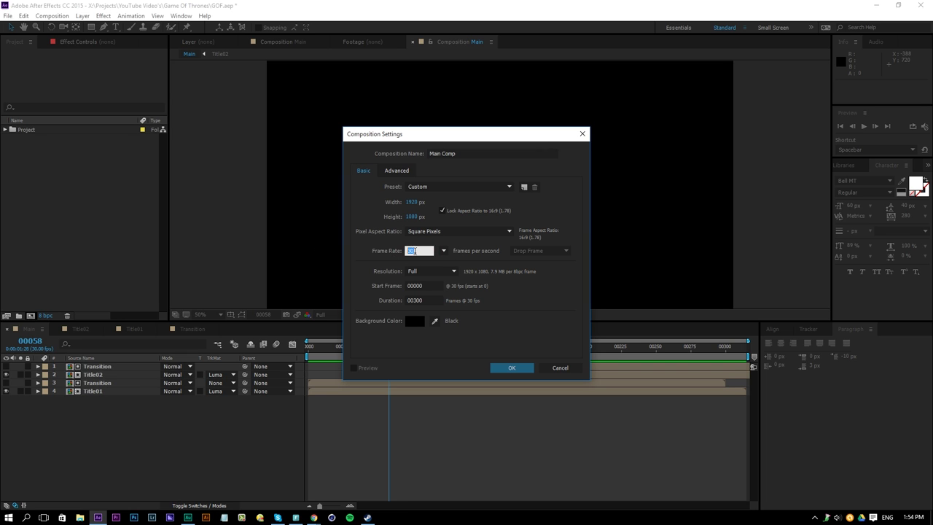
key("Tab")
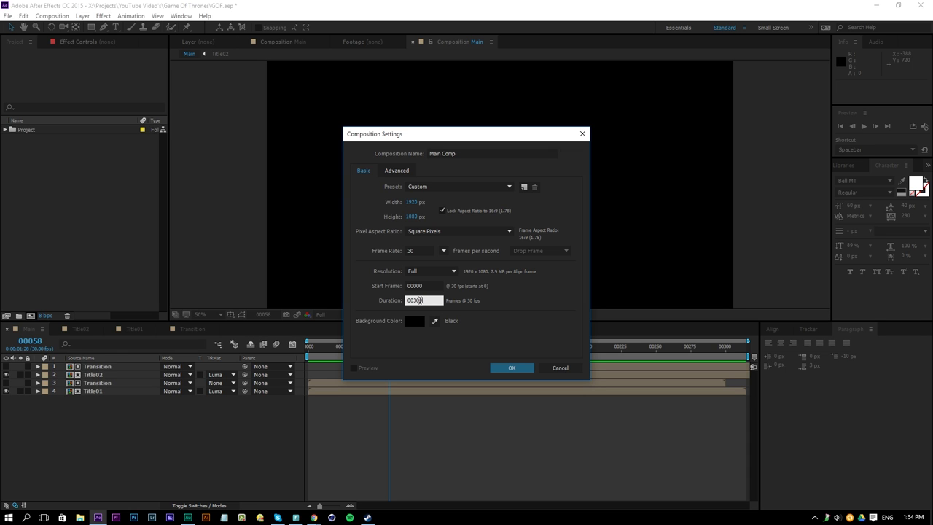
left_click(409, 250)
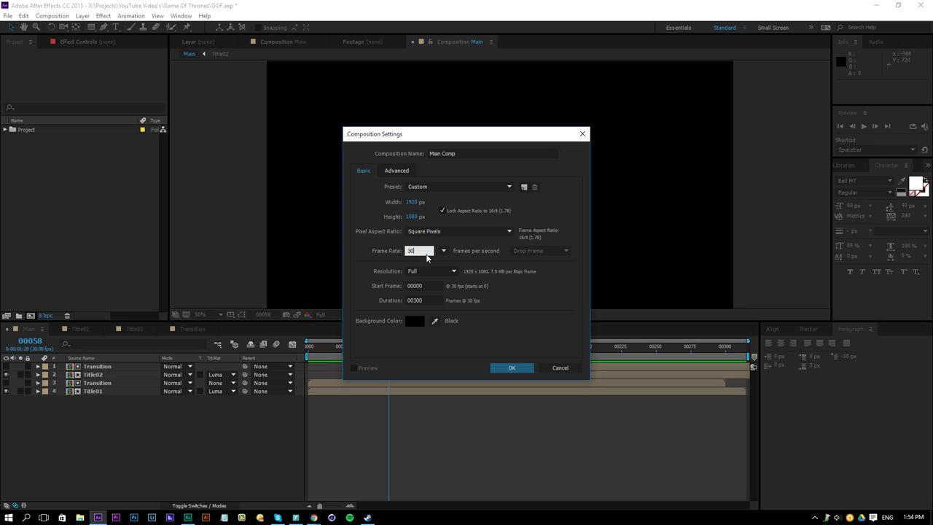
left_click(511, 367)
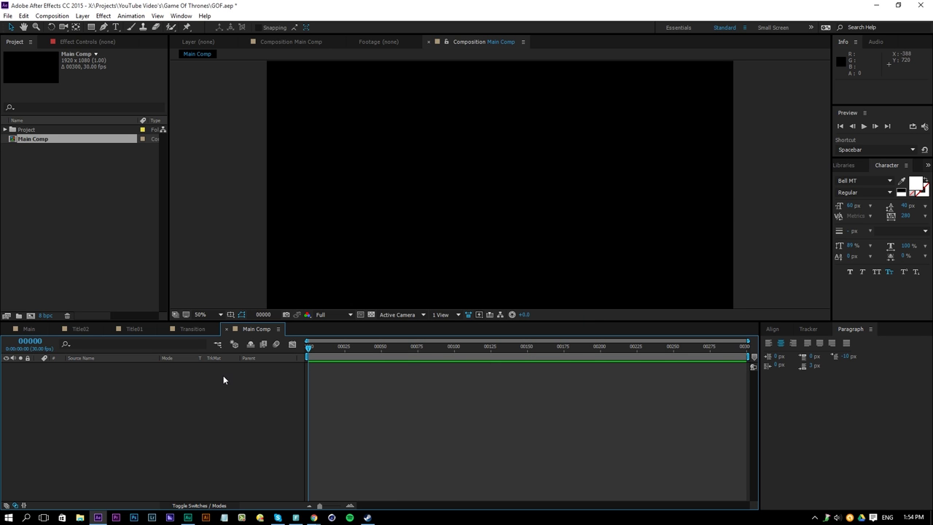
- Add a frame-sized solid called Background with its colour set to black
right_click(223, 379)
mouse_move(236, 382)
left_click(174, 406)
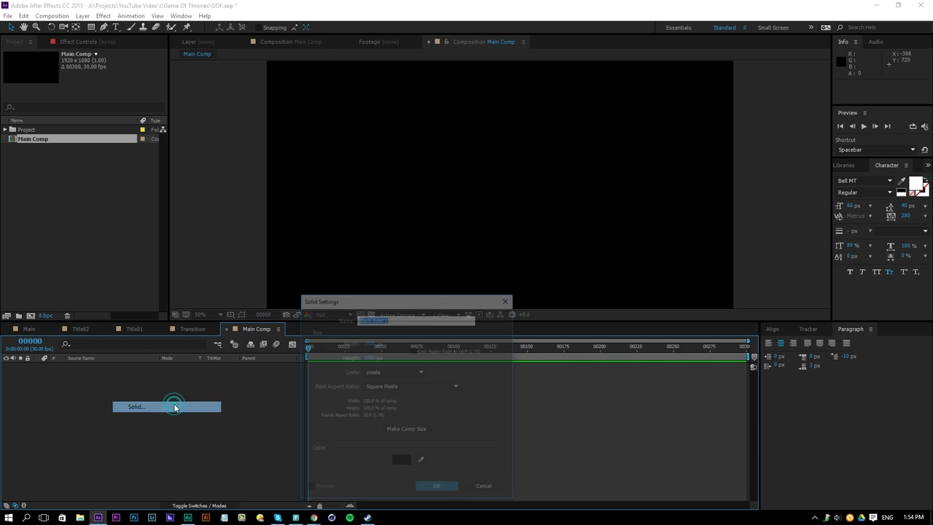
type("Backgro")
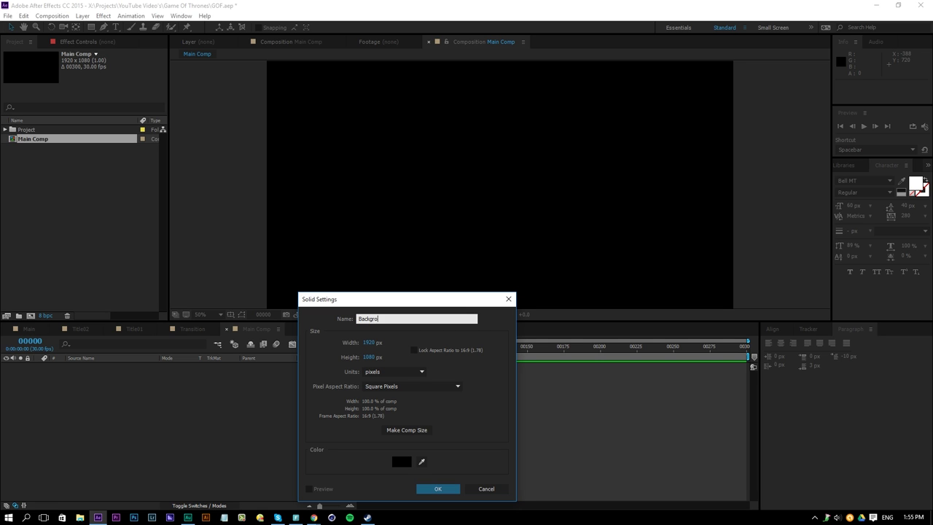
type("und")
left_click(402, 461)
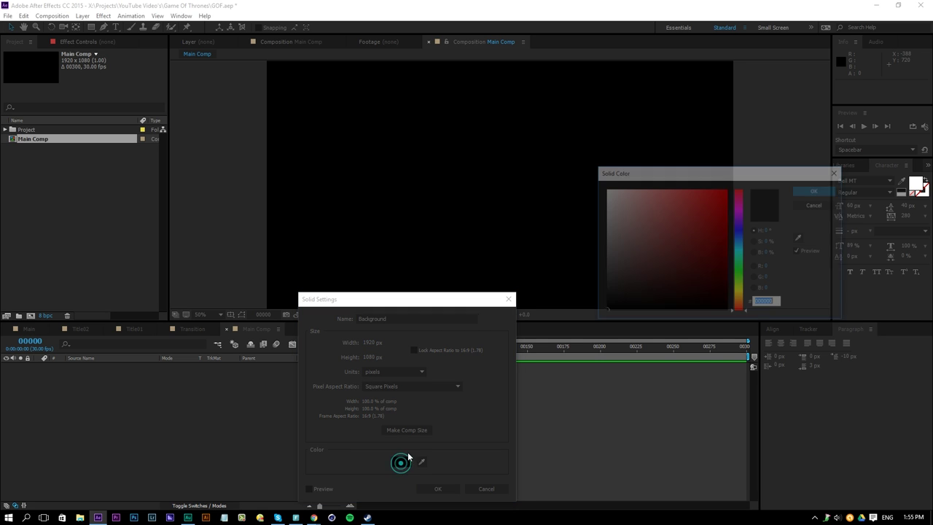
left_click(605, 308)
key("Return")
key("Return")
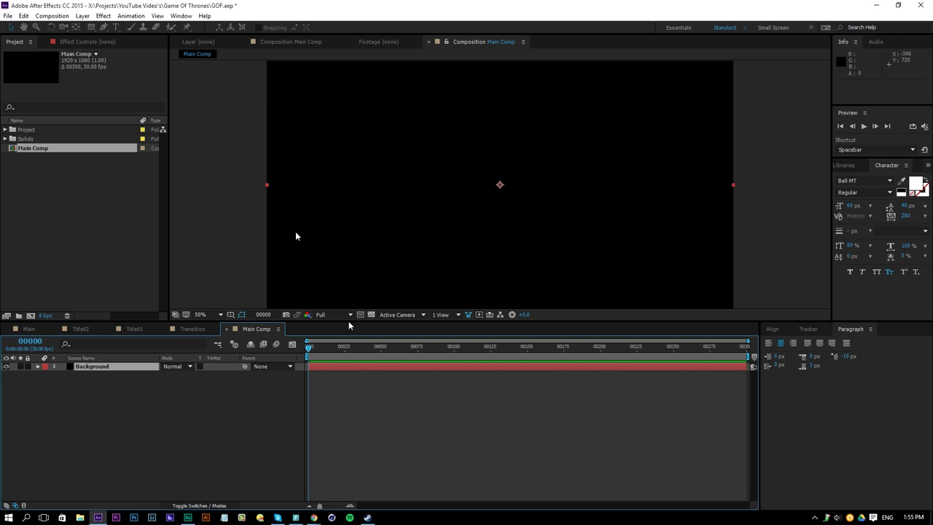
- Create a new text layer reading 'Tutorial By'
right_click(182, 410)
mouse_move(204, 415)
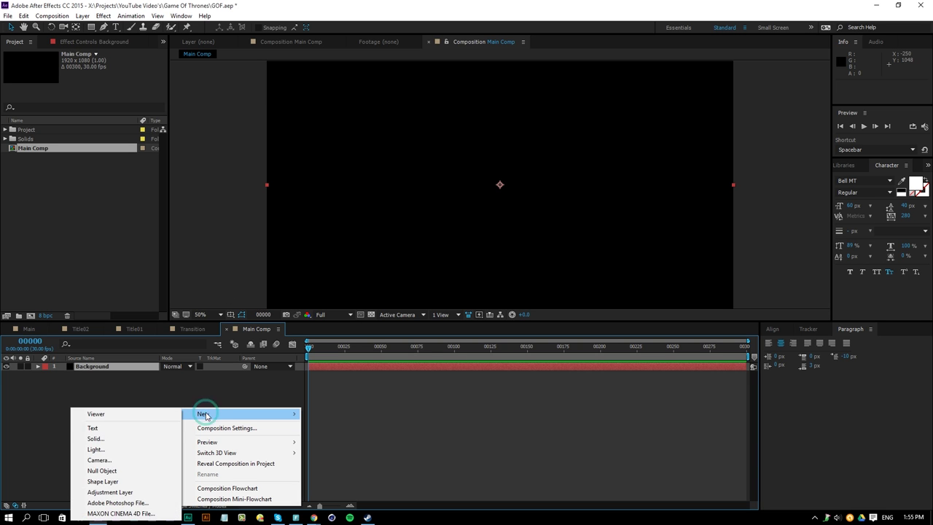
left_click(125, 428)
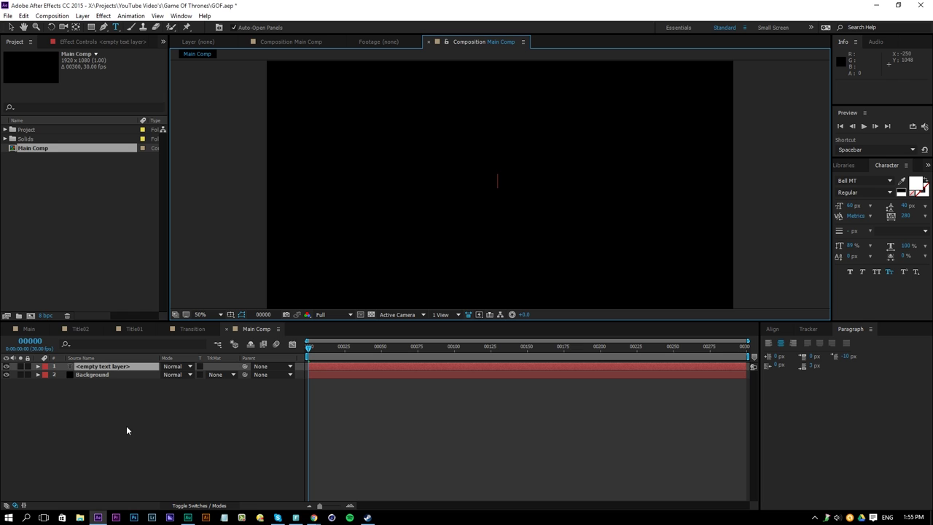
type("Tutorial b")
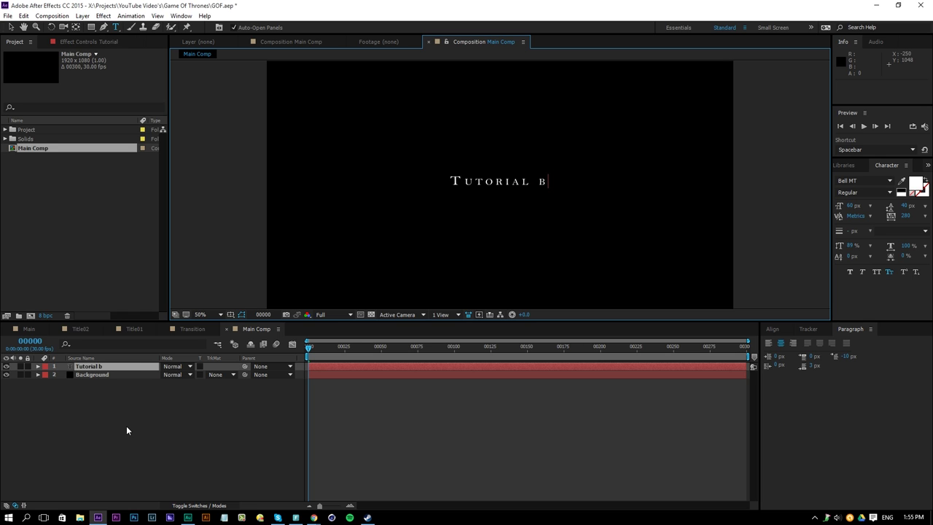
key("BackSpace")
type("By")
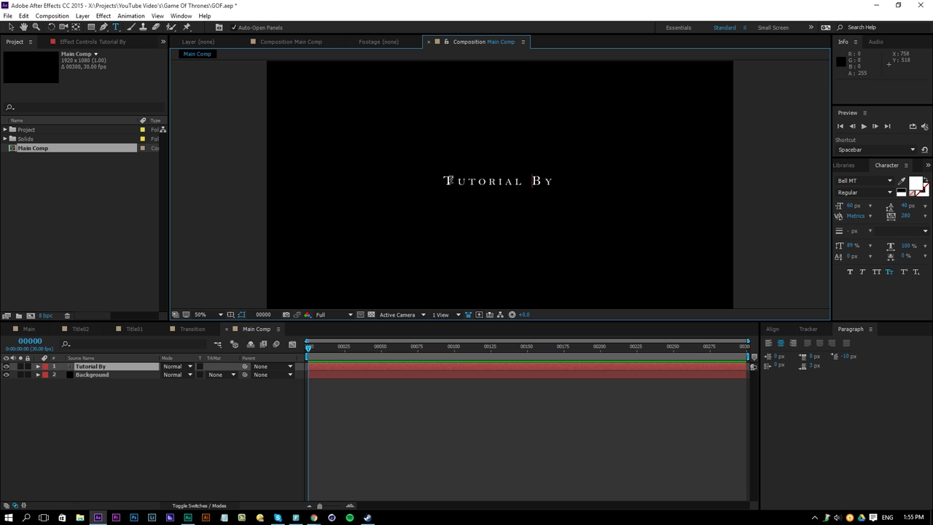
- Apply Small Caps to the title and delete the stray characters typed before it
left_click_drag(449, 180, 525, 178)
left_click(455, 180)
triple_click(520, 182)
left_click(442, 174)
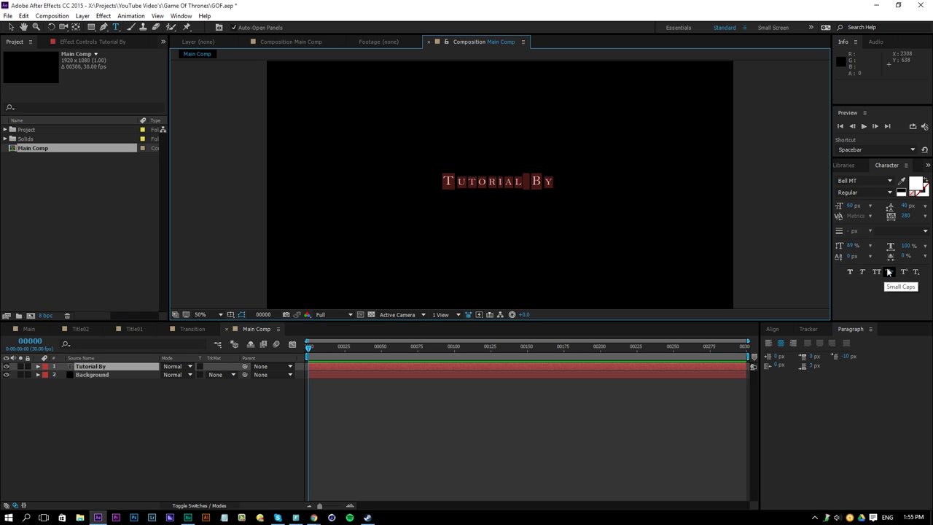
left_click(461, 181)
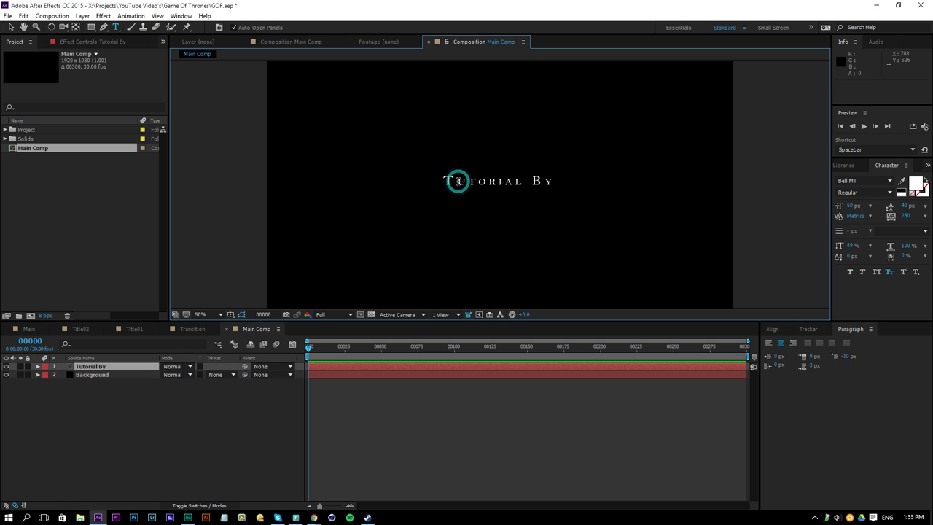
type("TTT")
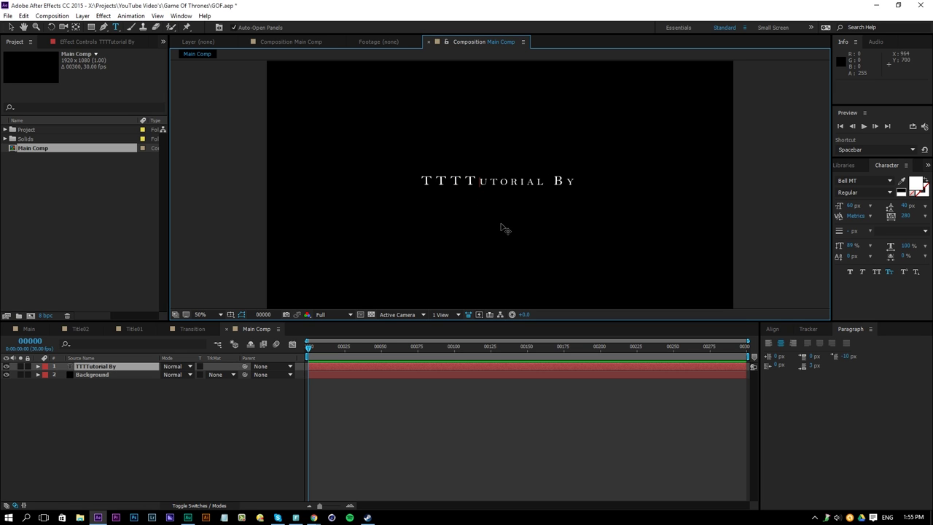
type("dsfsd")
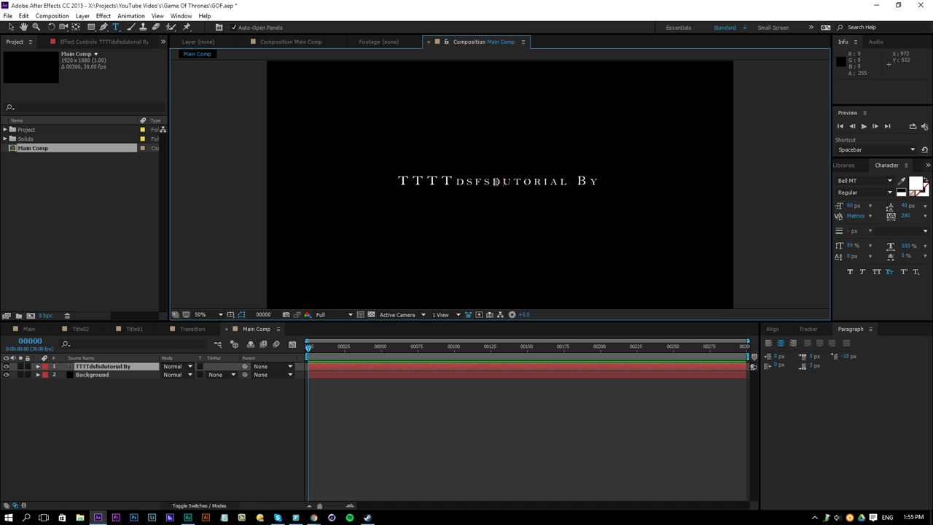
left_click_drag(501, 182, 412, 182)
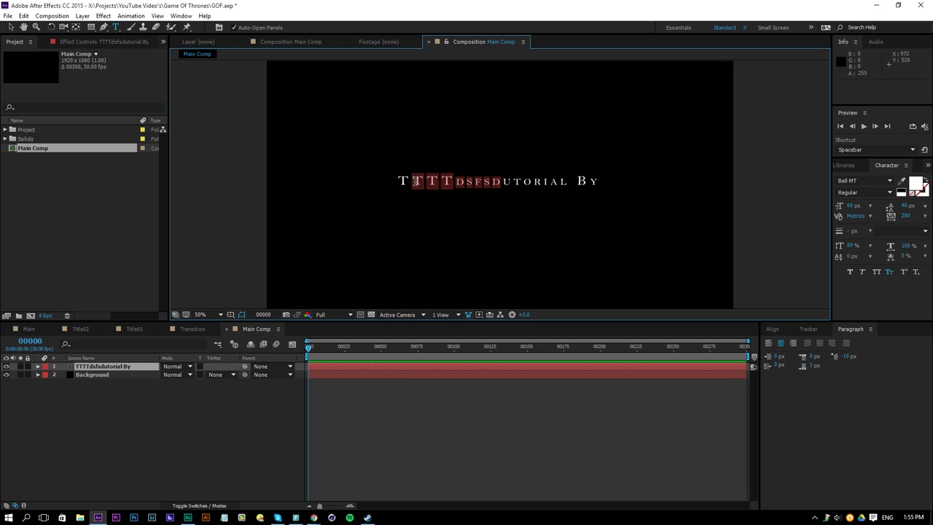
key("BackSpace")
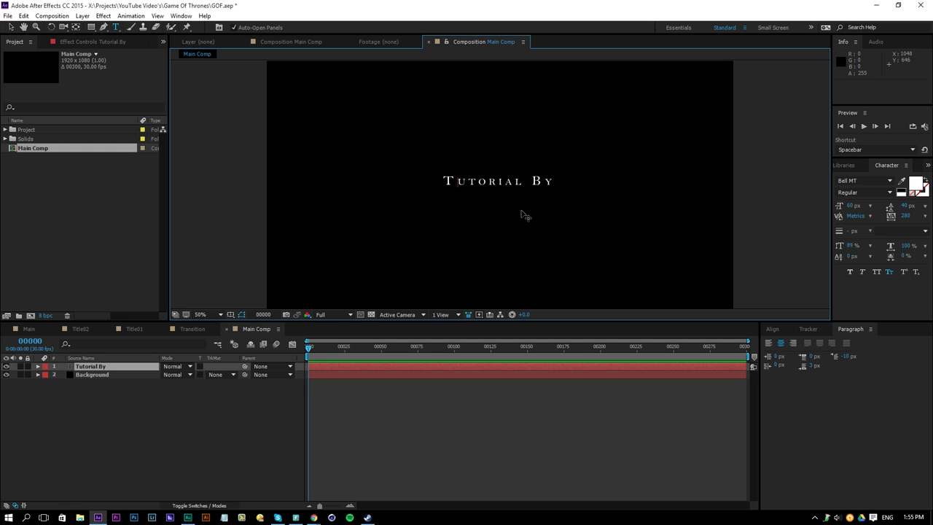
- Duplicate the Tutorial By layer and move the copy directly below the original
left_click(11, 27)
left_click(11, 27)
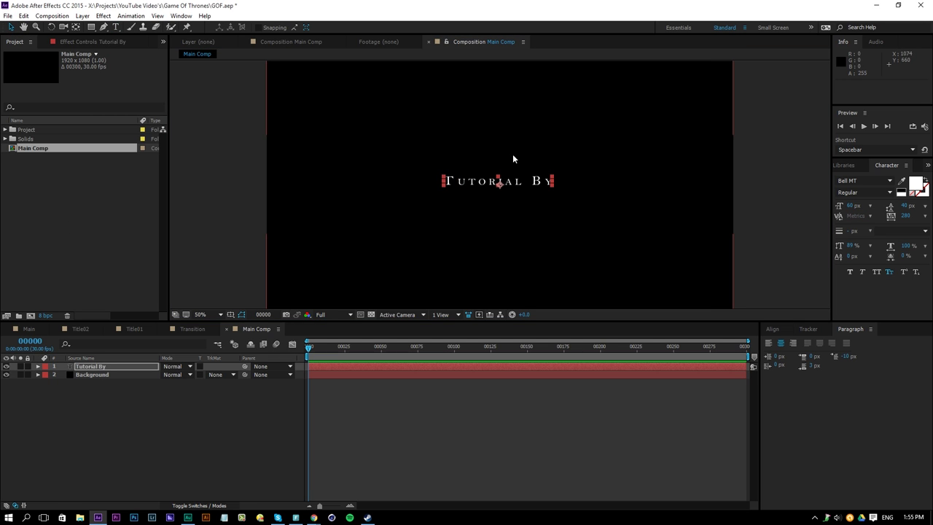
left_click(102, 368)
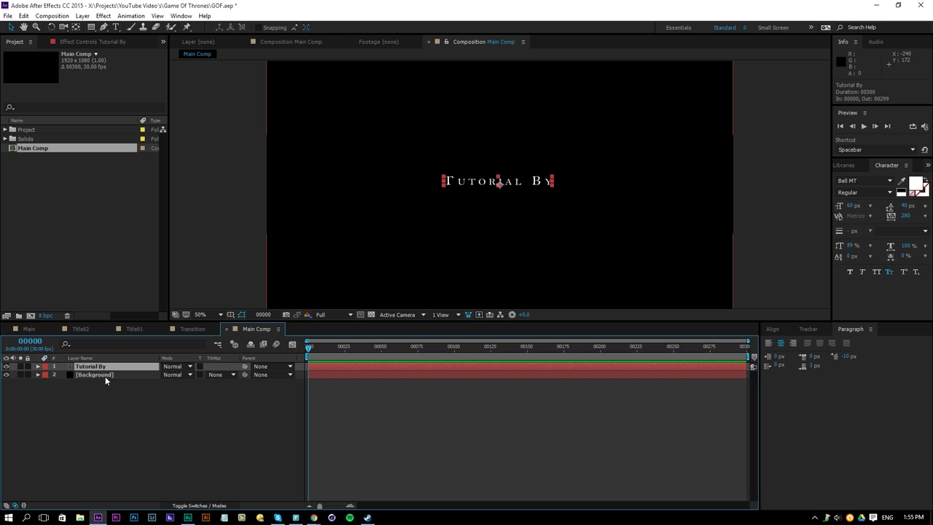
key("ctrl+d")
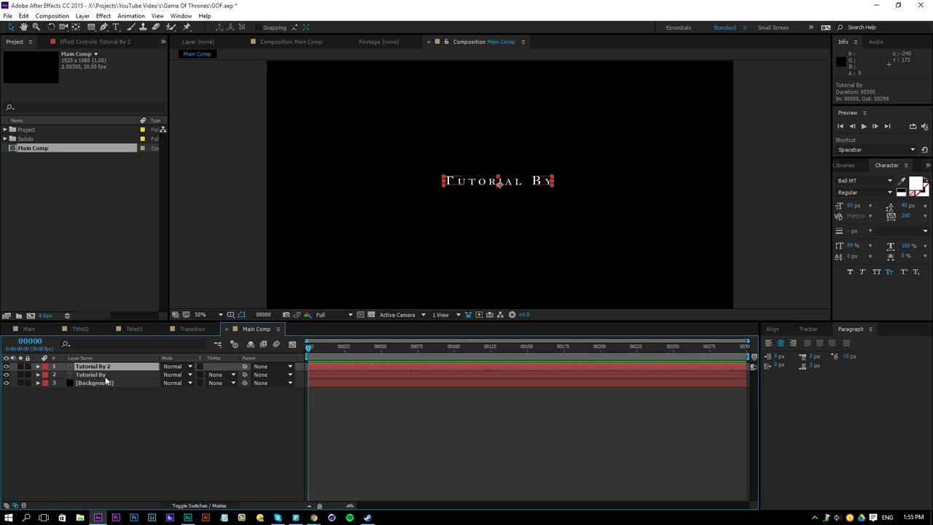
left_click(475, 183)
left_click_drag(475, 183, 475, 198)
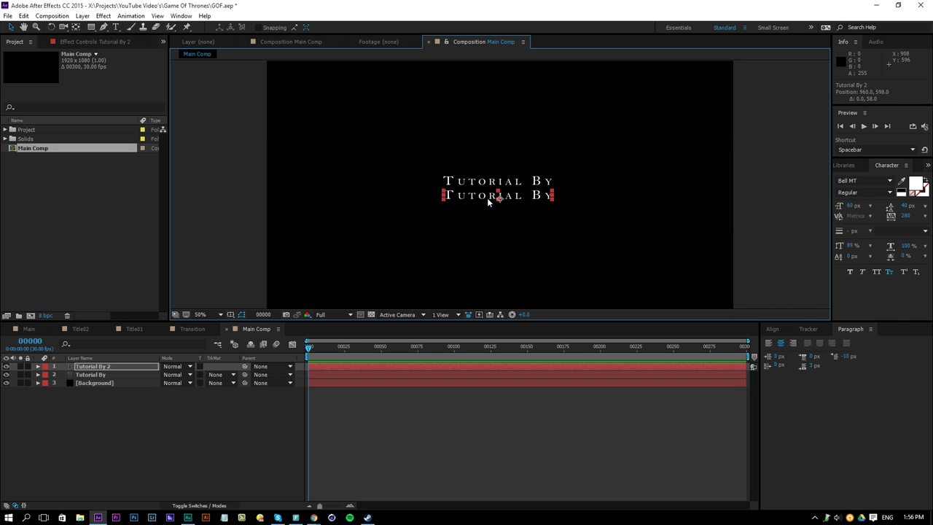
- Replace the duplicate line's text with the author's name
key("ctrl+t")
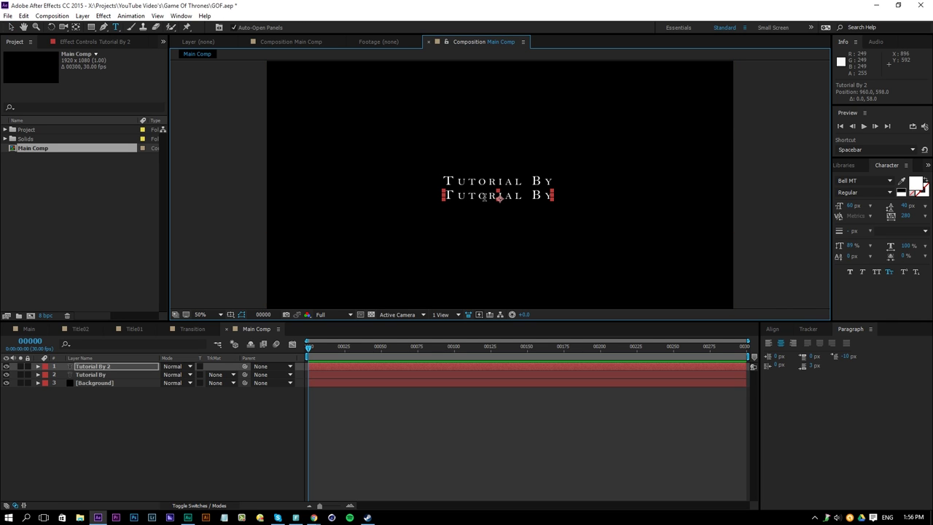
left_click(483, 195)
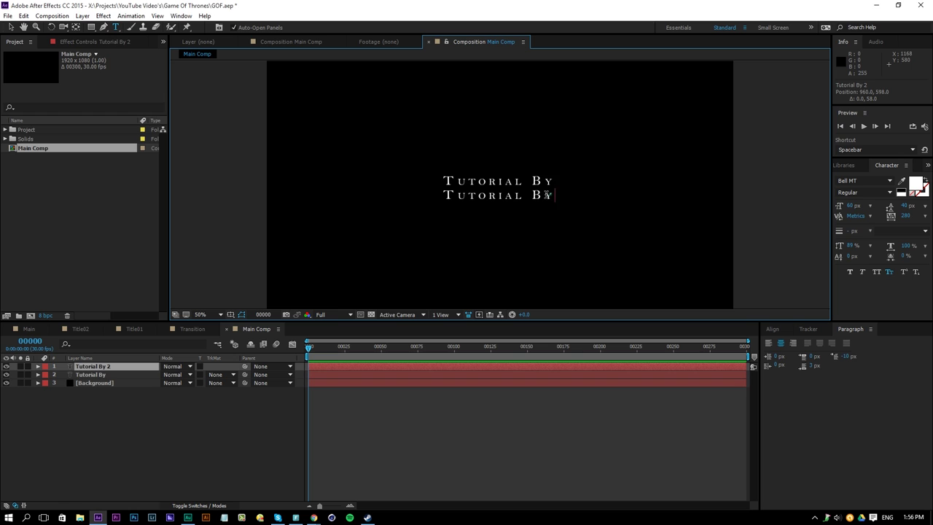
left_click_drag(547, 195, 434, 199)
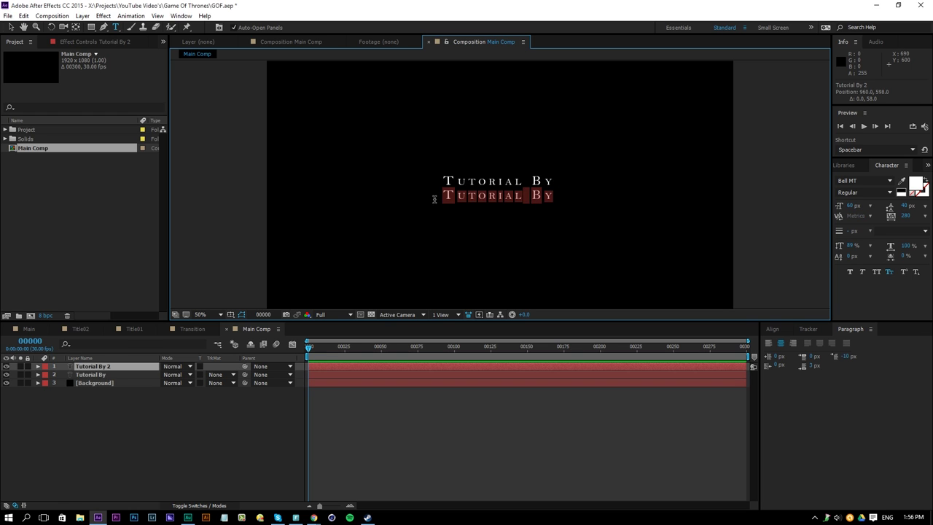
type("Ignace Aleya")
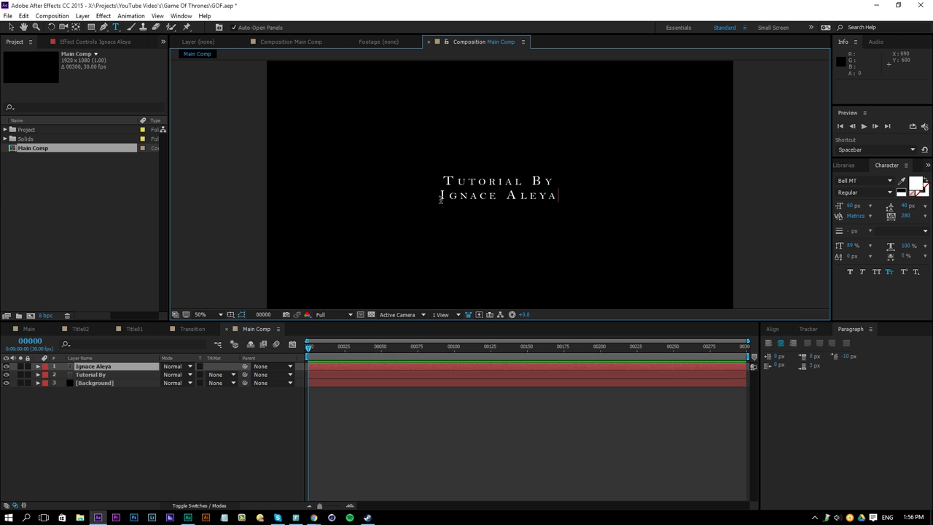
- Nudge the name line slightly right and the Tutorial By line slightly left
left_click(11, 27)
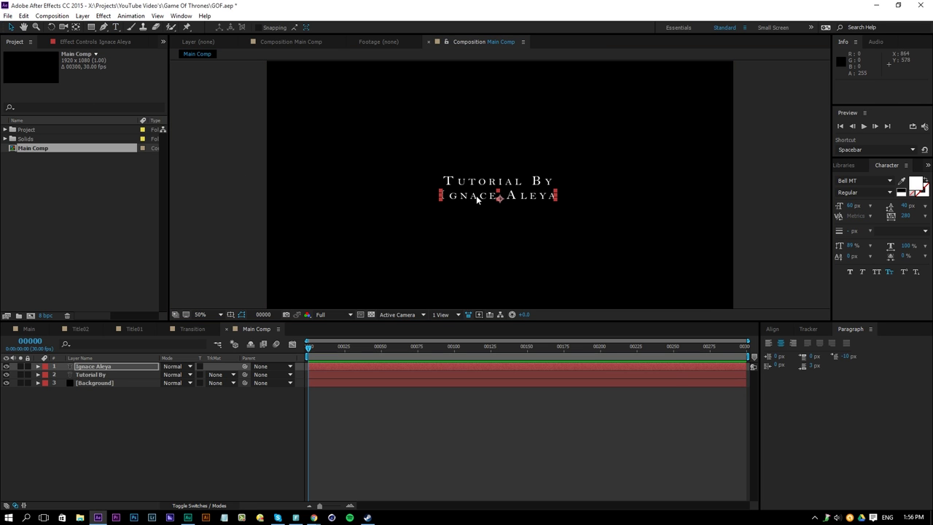
mouse_move(474, 195)
left_mouse_down()
mouse_move(515, 197)
mouse_move(466, 184)
left_mouse_up()
left_click(486, 180)
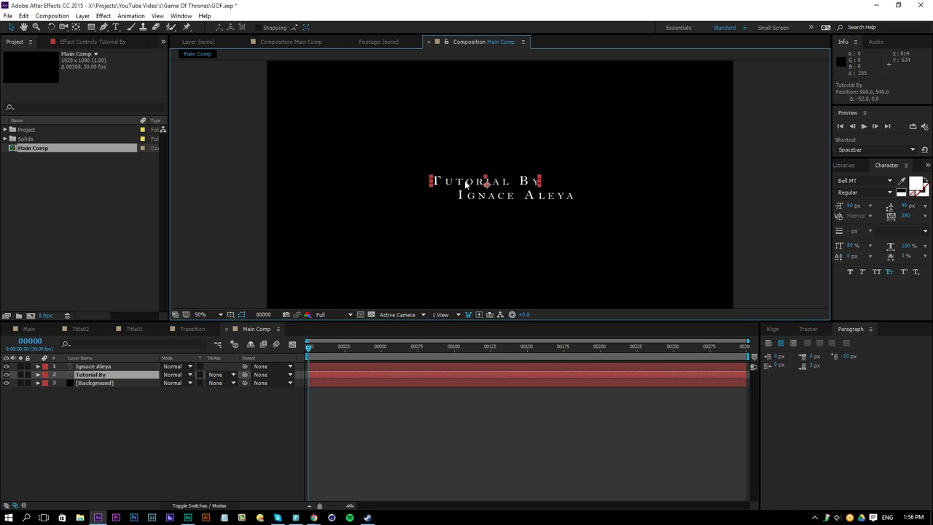
left_click(419, 426)
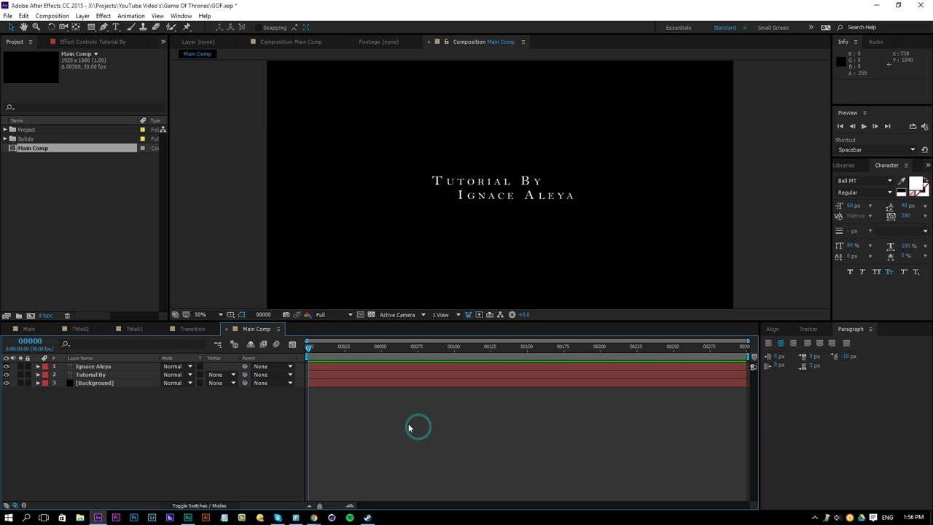
left_click(355, 372)
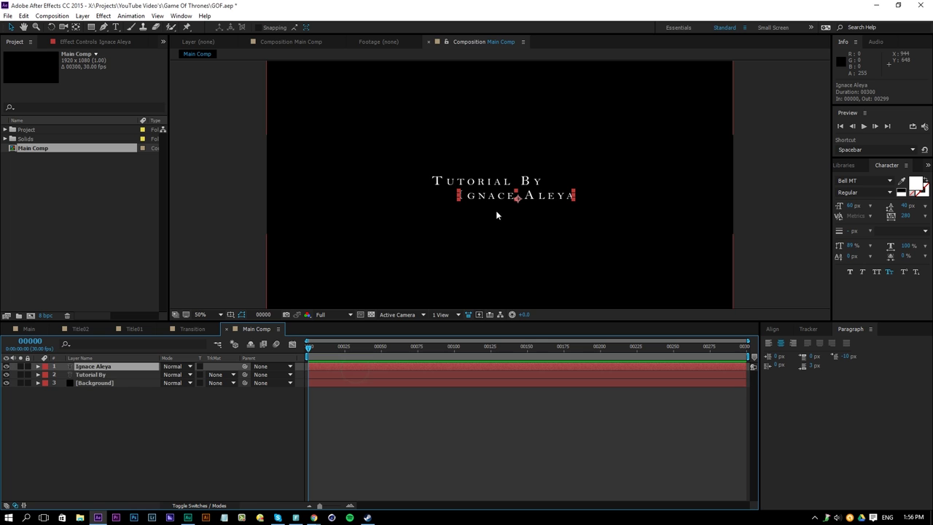
left_click(356, 373)
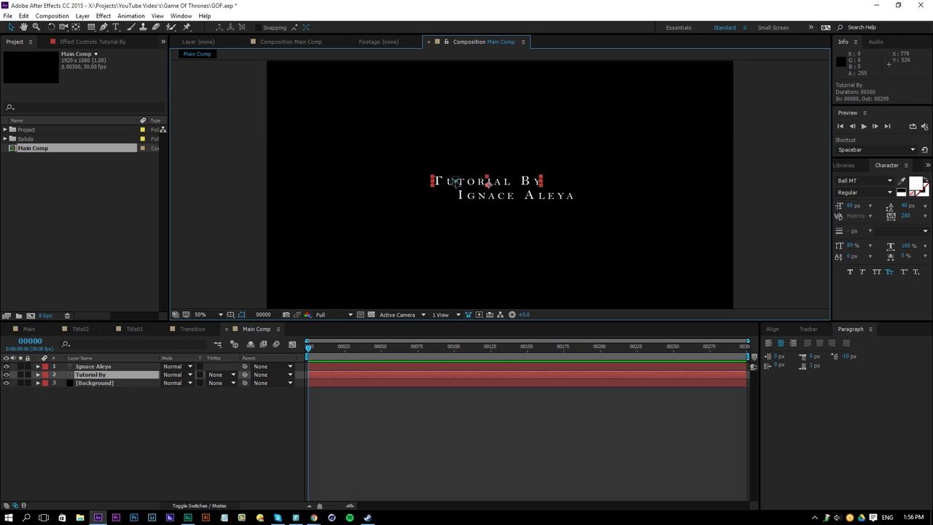
left_click_drag(455, 184, 447, 184)
left_click(444, 402)
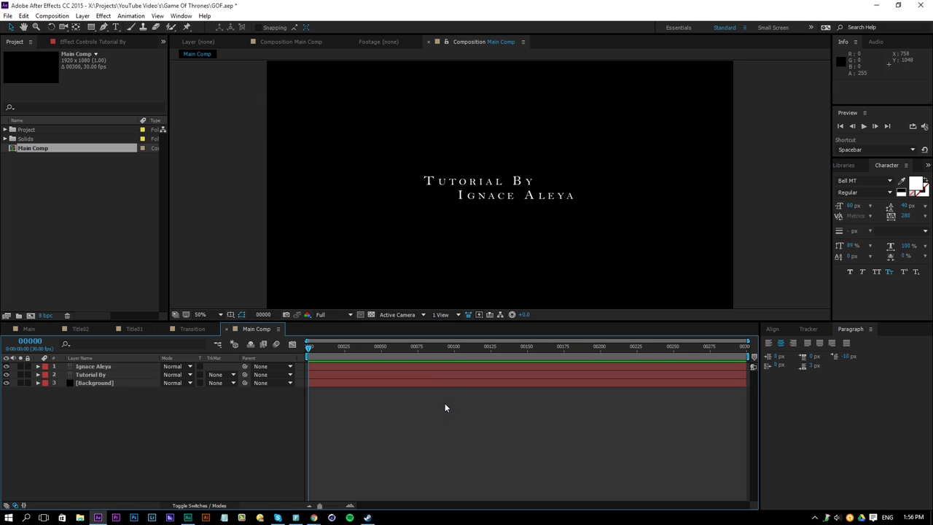
- Select both title text layers and open Pre-compose, starting the new name 'Tit'
left_click(131, 375)
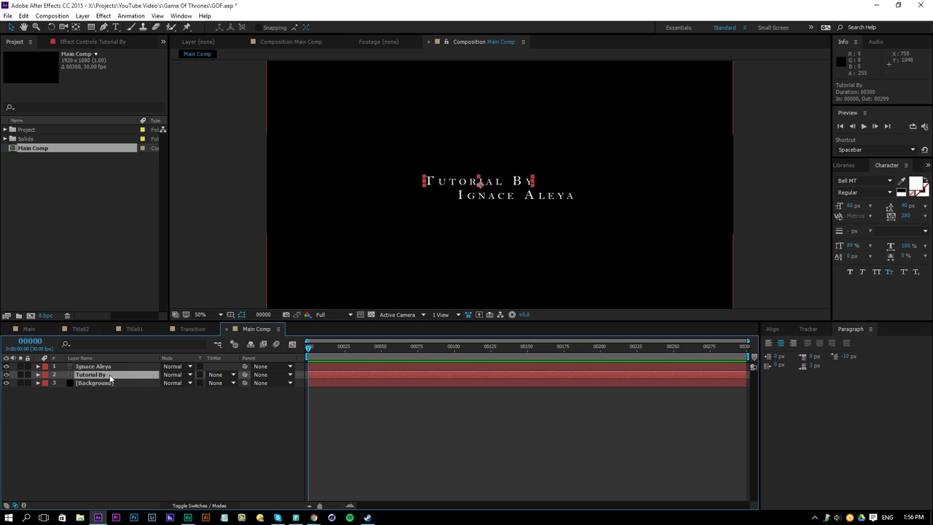
left_click(109, 366, "ctrl")
key("ctrl+shift+c")
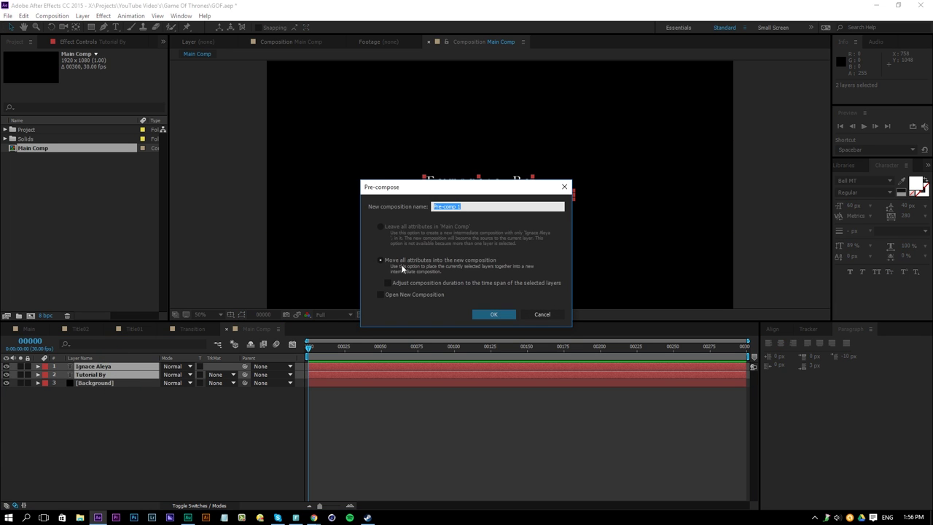
type("Title_01")
- Confirm the Title_01 precomposition and bring up the Effect > Generate category
key("Return")
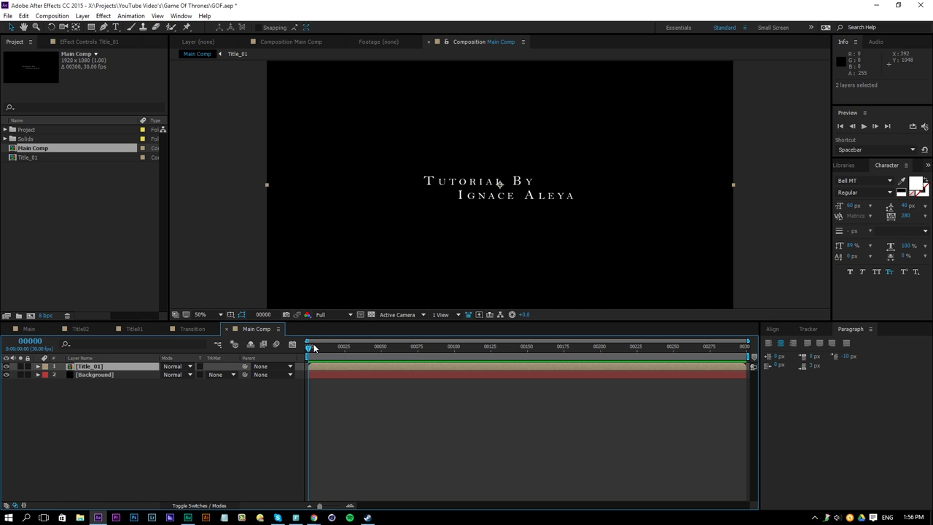
left_click(103, 15)
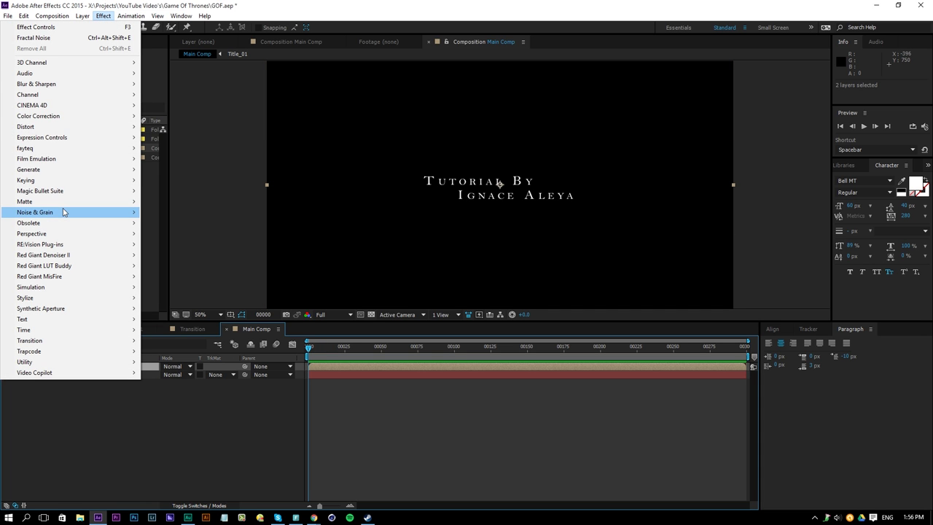
left_click(71, 169)
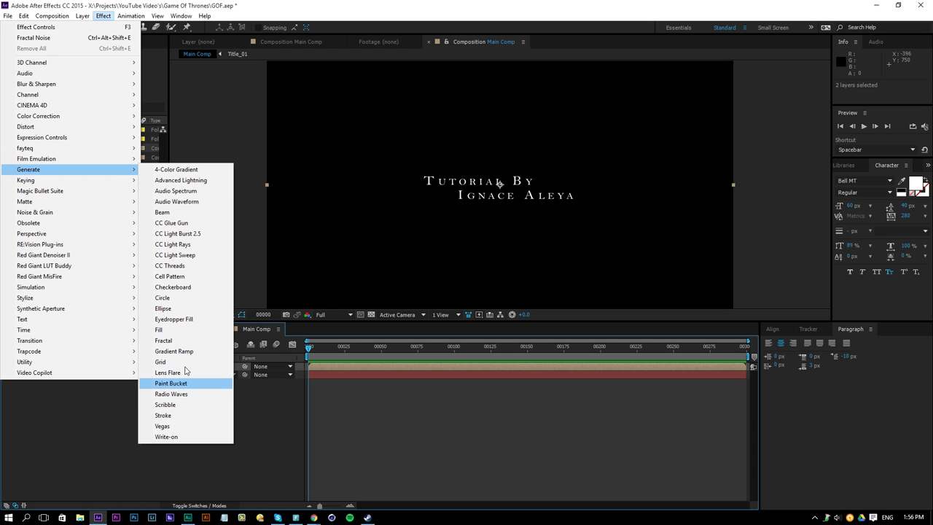
- Apply Gradient Ramp to Title_01, starting just above the text and ending just below it
left_click(186, 356)
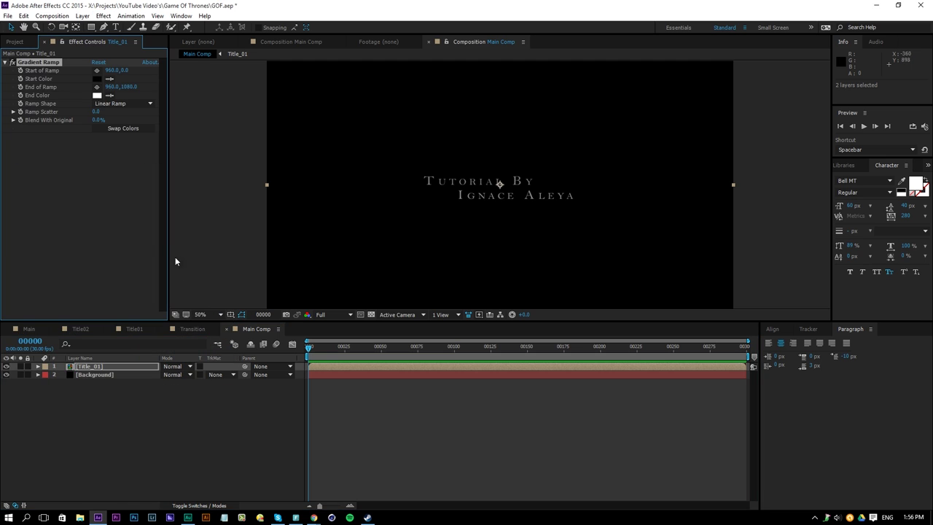
left_click(97, 70)
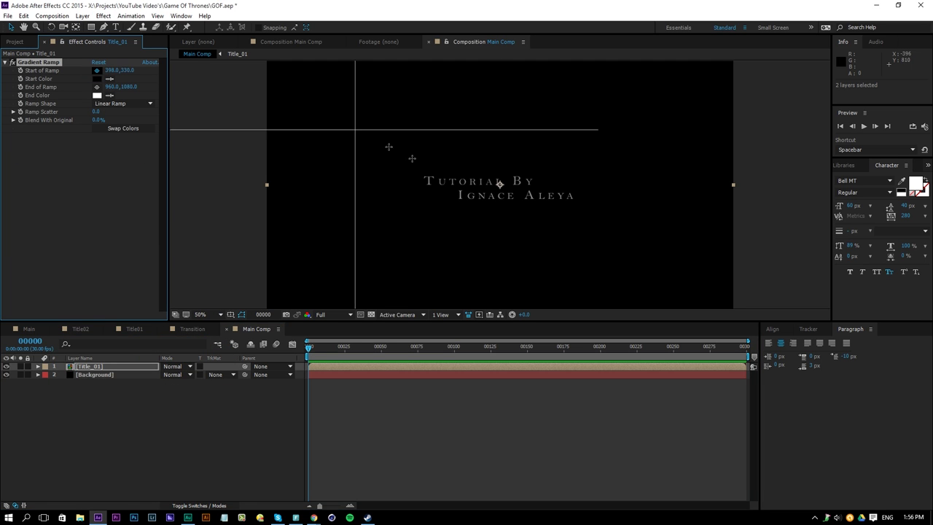
left_click(499, 61)
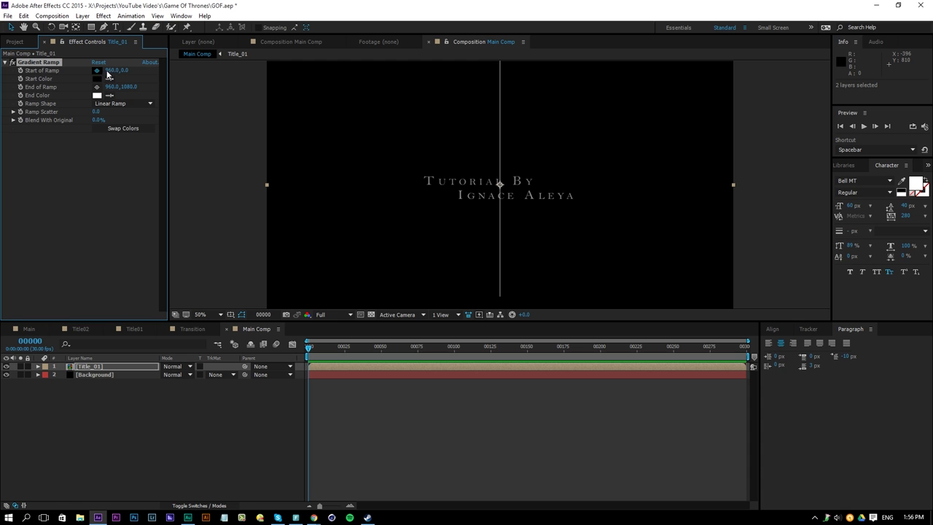
left_click(97, 70)
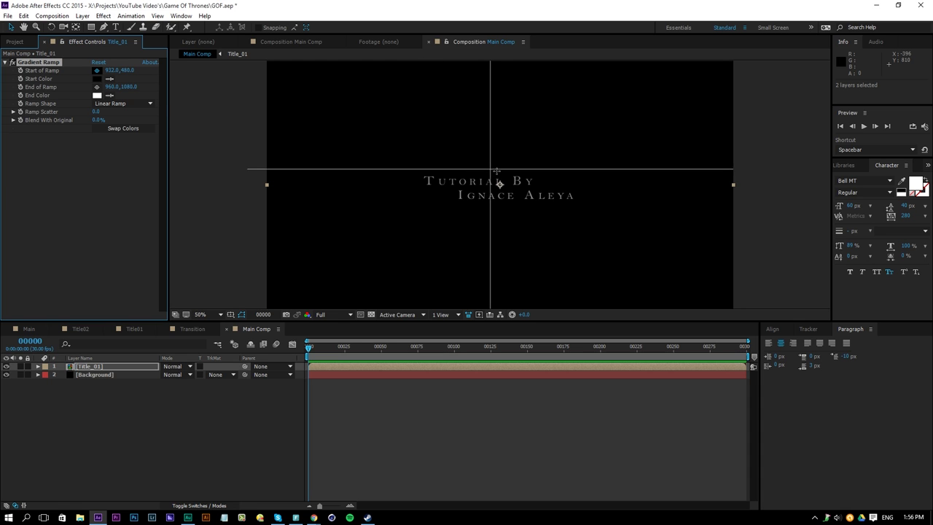
left_click(500, 173)
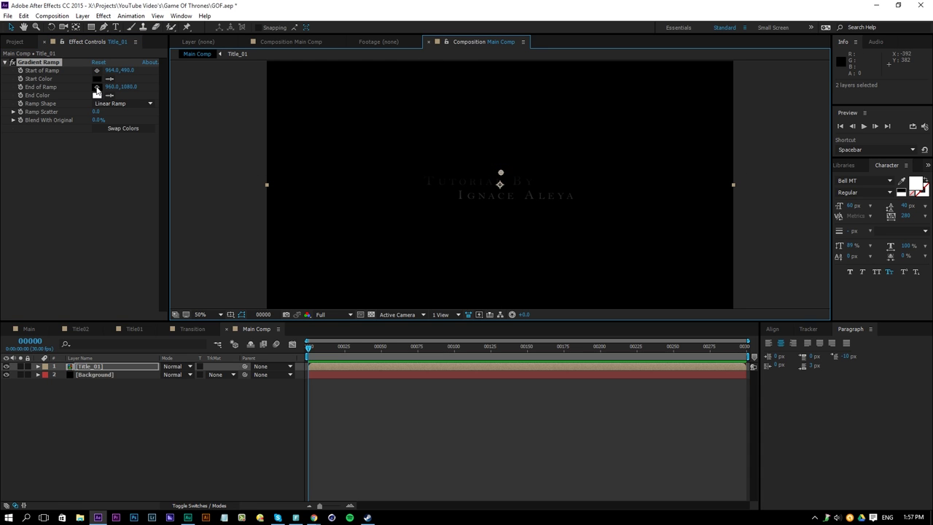
left_click(97, 86)
left_click(499, 203)
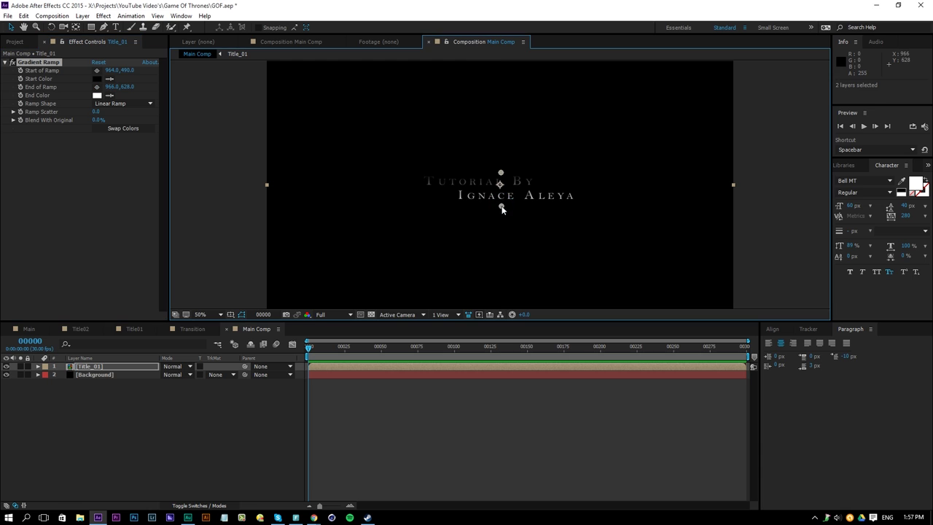
left_click_drag(501, 173, 499, 170)
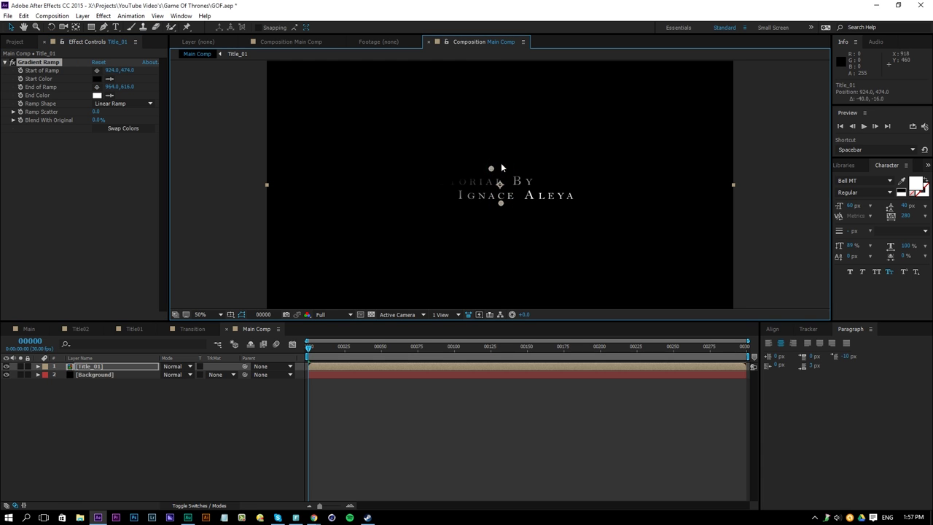
left_click_drag(500, 167, 500, 164)
left_click_drag(500, 203, 501, 207)
- Set the Gradient Ramp start colour to a muted tan
left_click(97, 78)
left_click(637, 222)
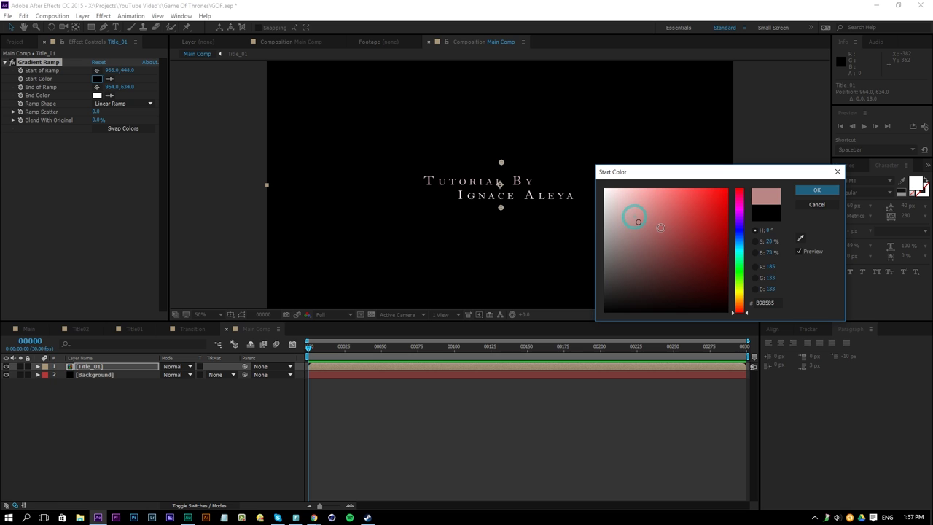
left_click_drag(739, 302, 738, 302)
left_click(657, 228)
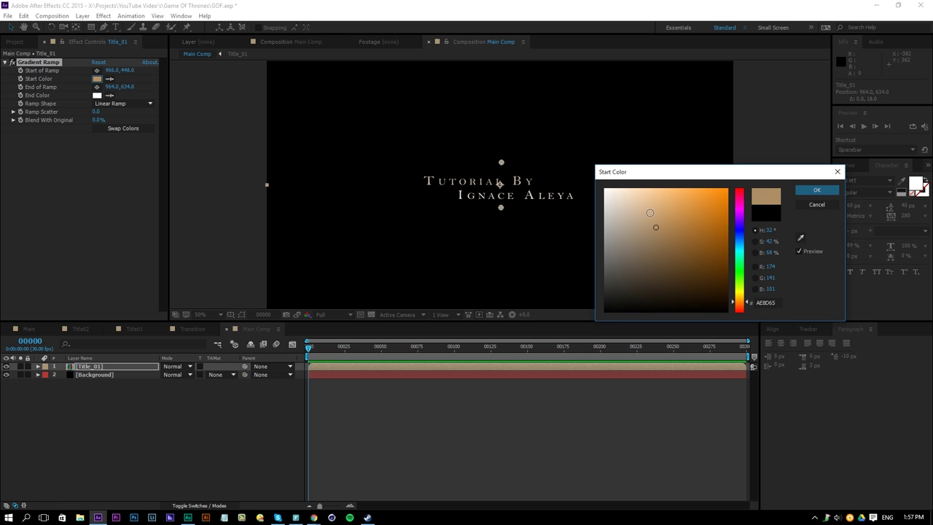
left_click(816, 191)
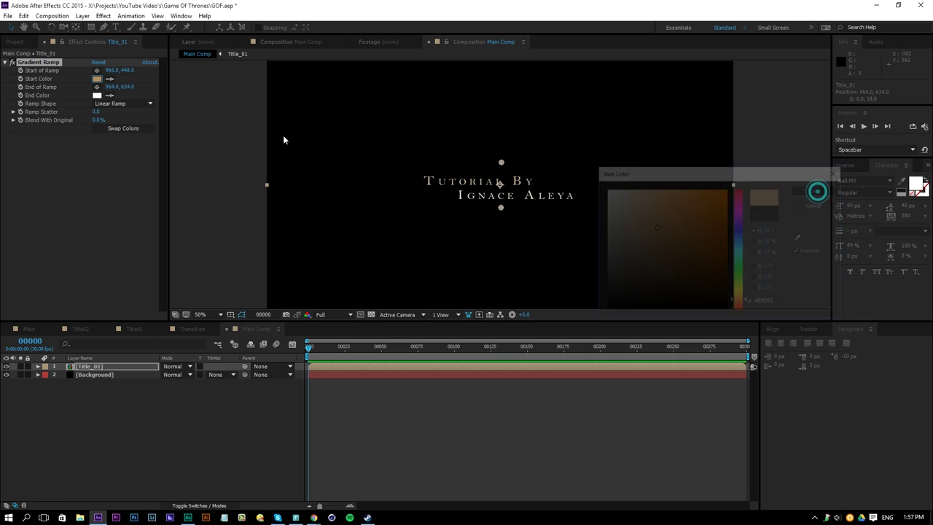
- Set the ramp end colour to gold C9A558 and view the comp at 100%
left_click(95, 96)
left_click_drag(739, 309, 734, 299)
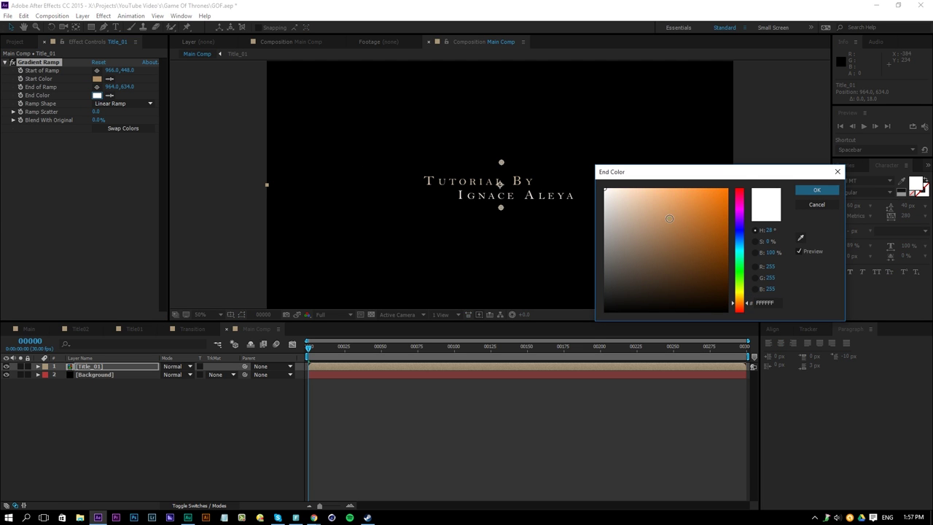
left_click(672, 213)
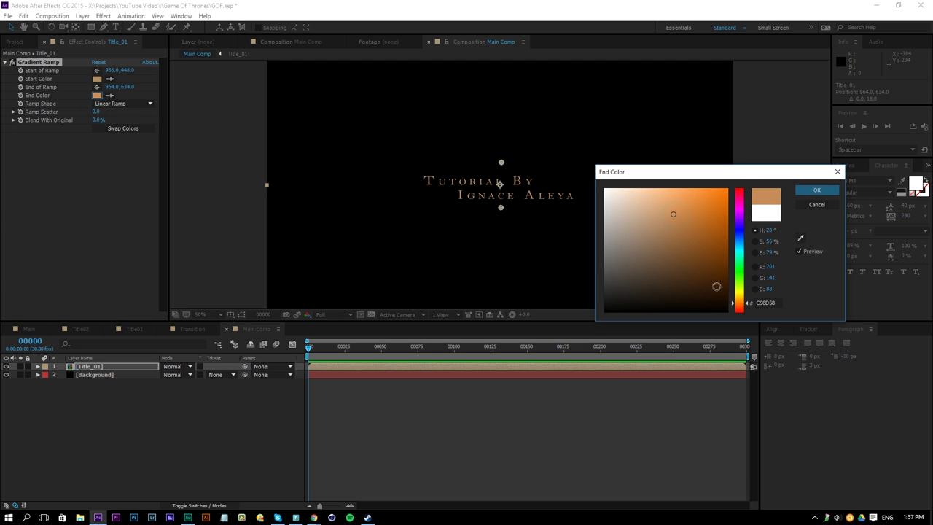
left_click_drag(737, 305, 739, 301)
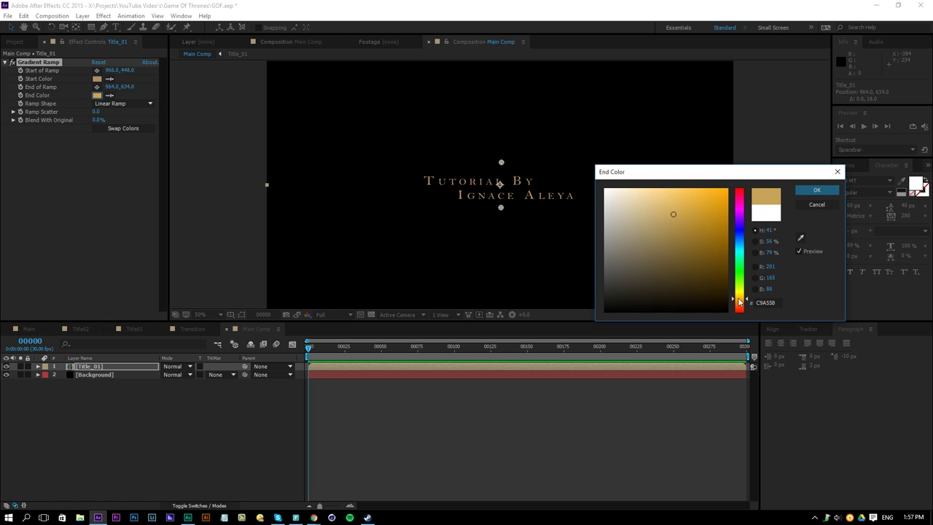
left_click(810, 190)
left_click(213, 189)
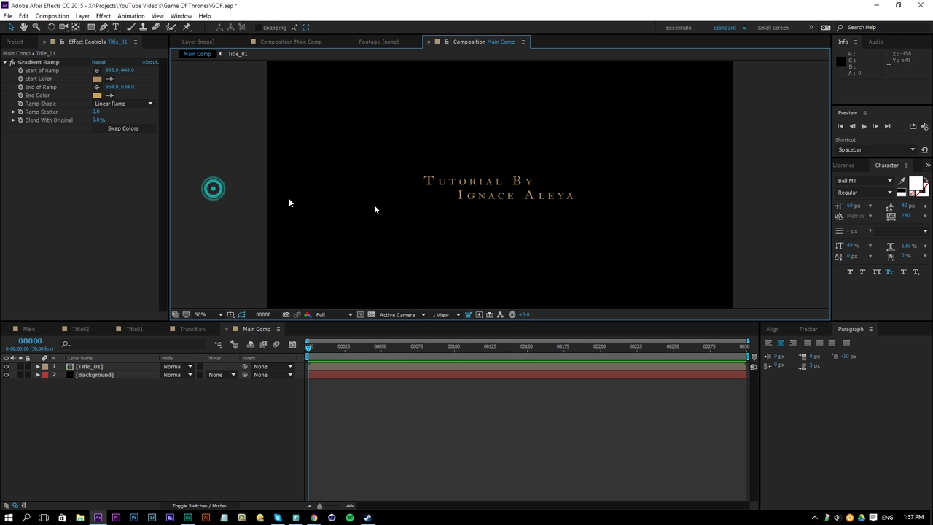
key("slash")
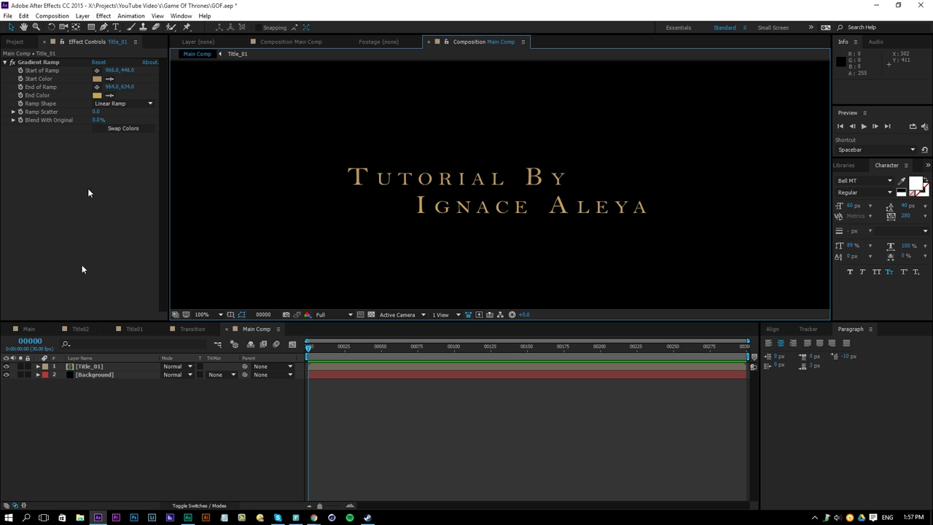
left_click(89, 365)
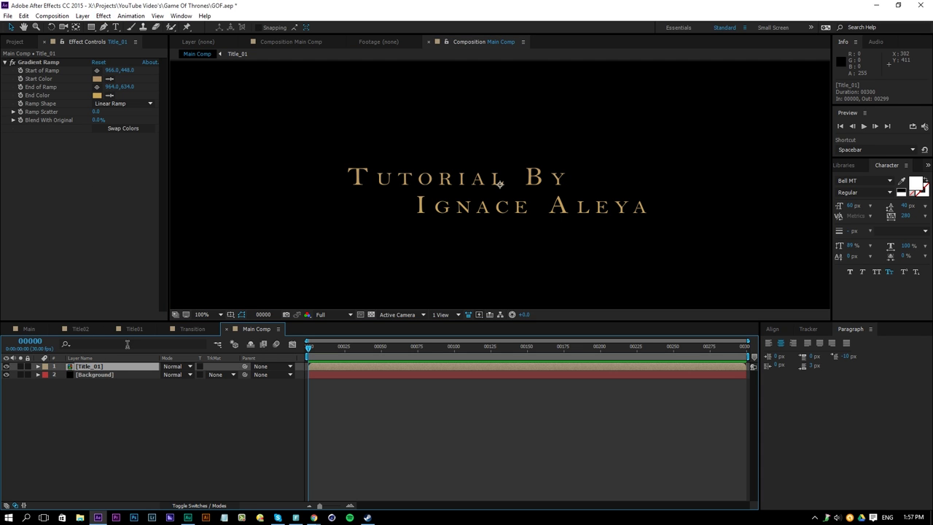
- Apply Bevel Alpha from Effect > Perspective to the Title_01 layer
key("ctrl+grave")
left_click(103, 15)
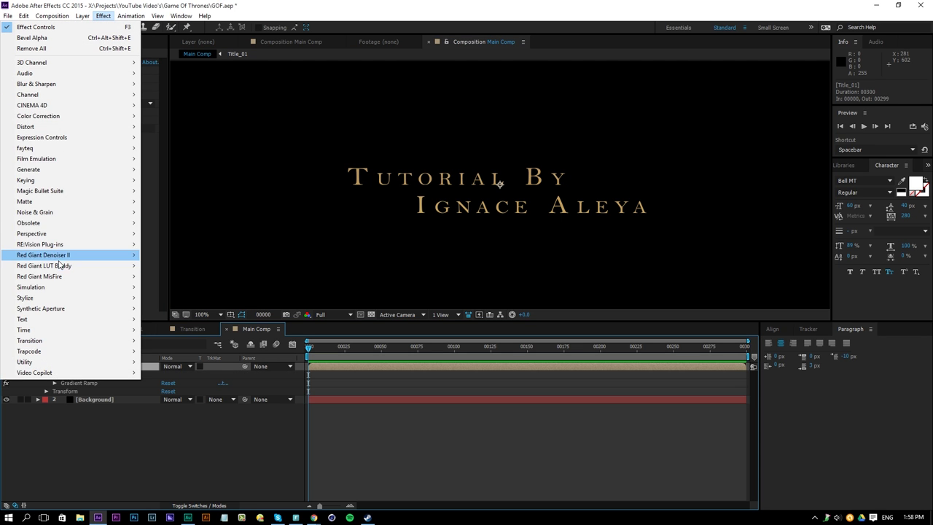
mouse_move(64, 233)
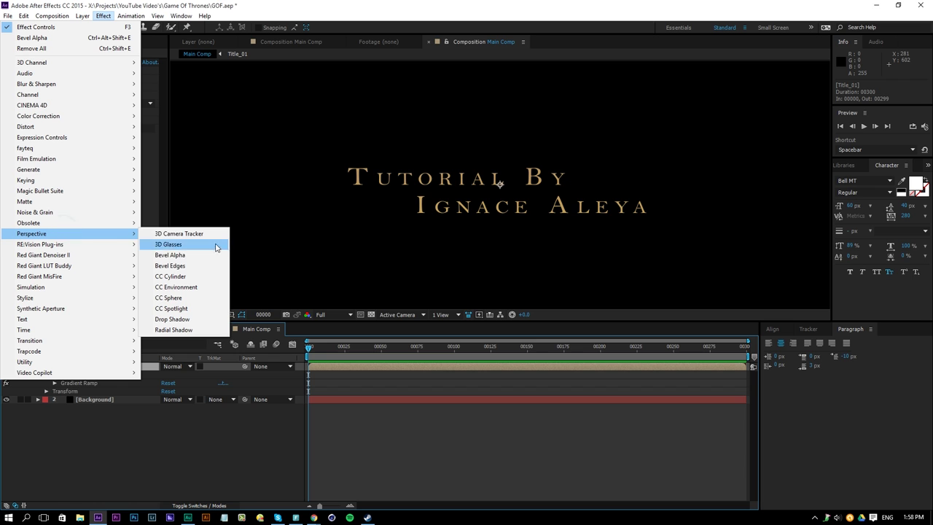
left_click(170, 255)
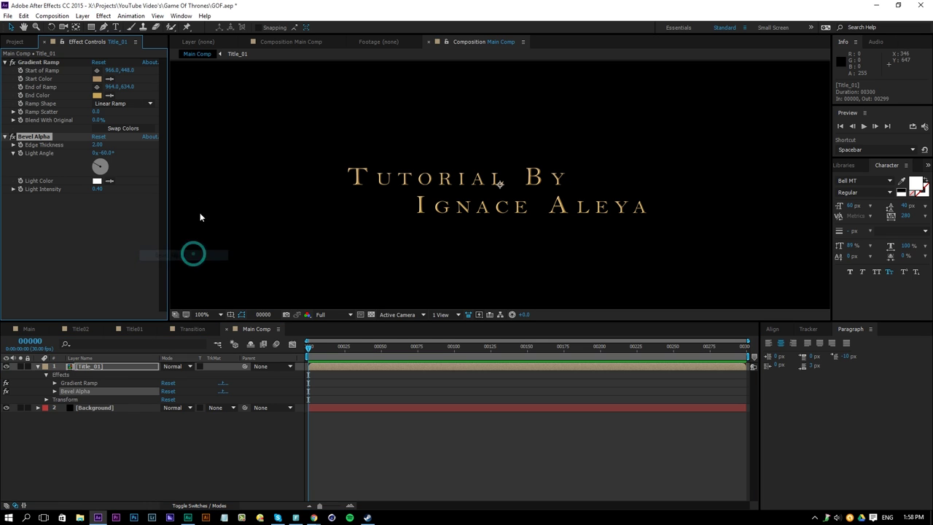
- Set Bevel Alpha edge thickness 2.40, light angle +16° and light intensity 0.71
left_click(96, 188)
type("1")
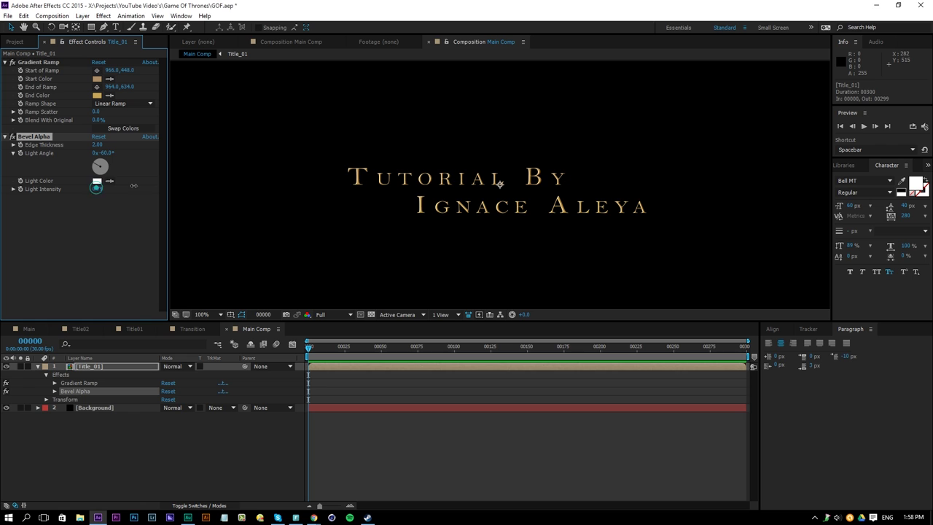
key("Return")
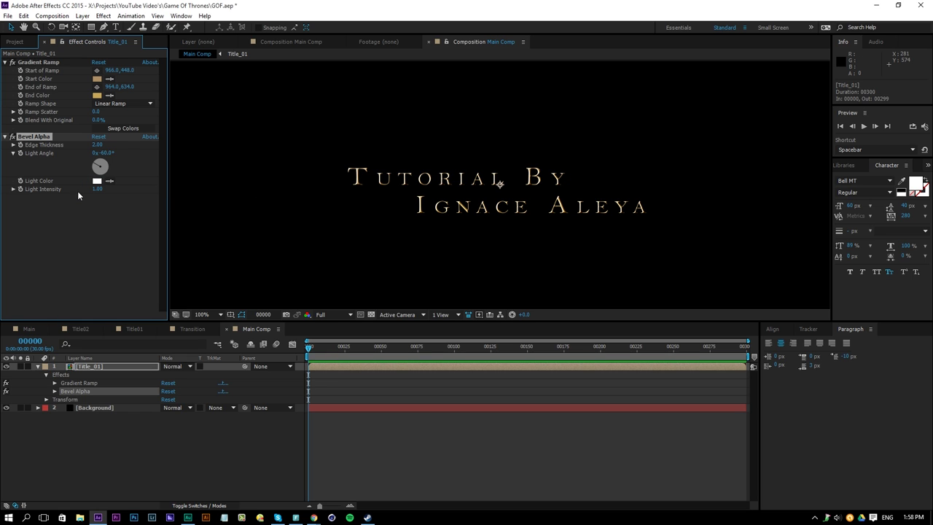
left_click_drag(100, 143, 90, 145)
left_click_drag(96, 189, 88, 189)
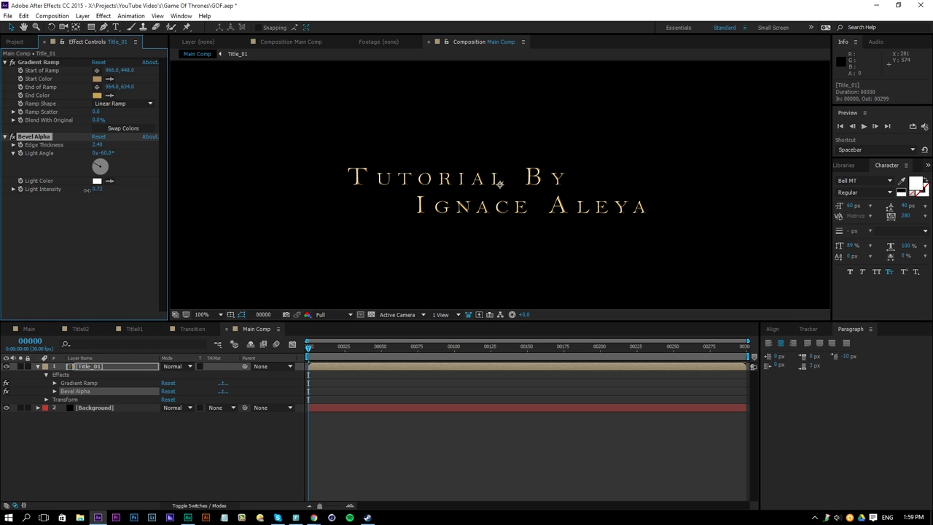
left_click_drag(102, 153, 144, 154)
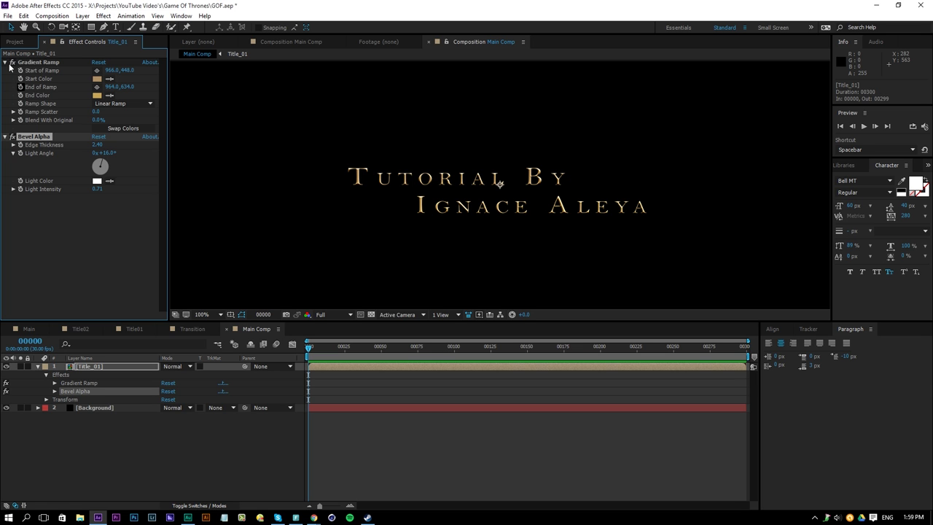
- Import iron_texture637.jpg and place it in Main Comp as the top layer above Title_01
left_click(17, 43)
right_click(73, 214)
mouse_move(114, 268)
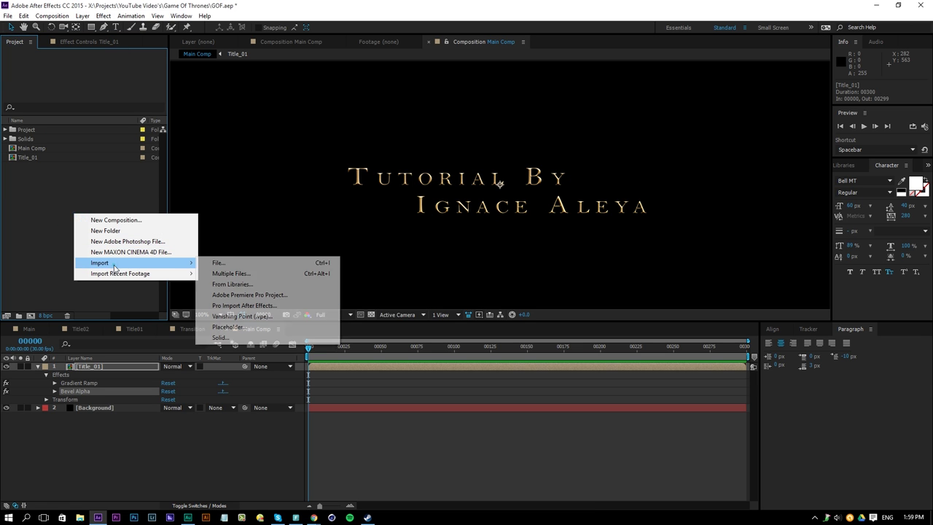
left_click(222, 263)
left_click(193, 174)
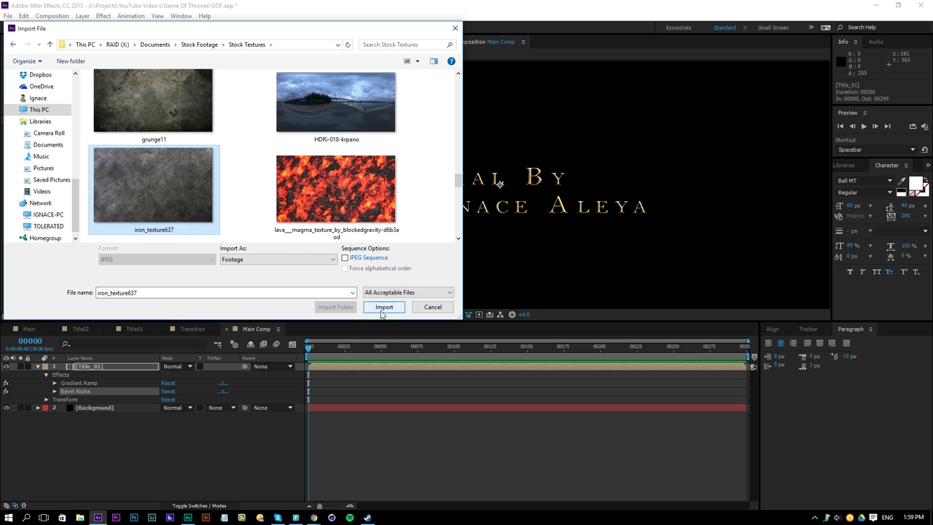
left_click(381, 307)
left_click_drag(29, 166, 106, 364)
- Set the iron texture layer's blend mode to Soft Light
left_click(216, 374)
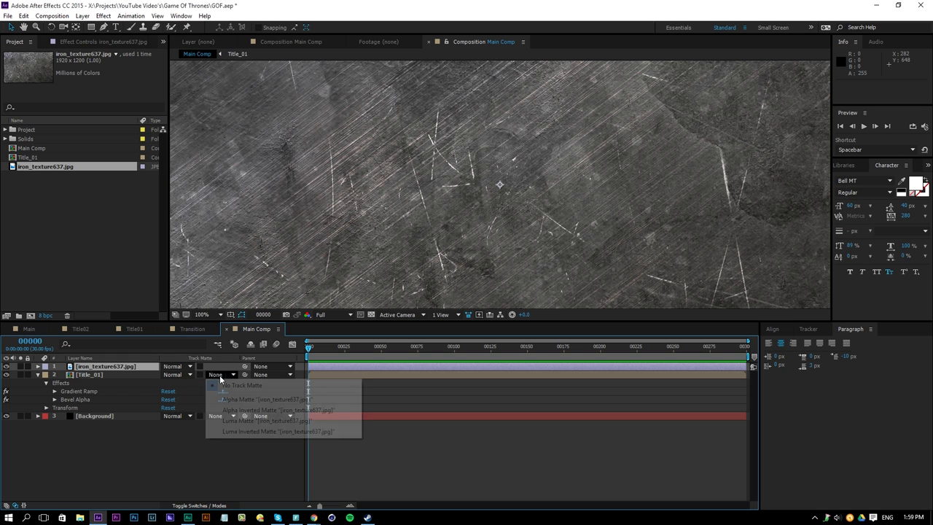
left_click(145, 364)
left_click(173, 365)
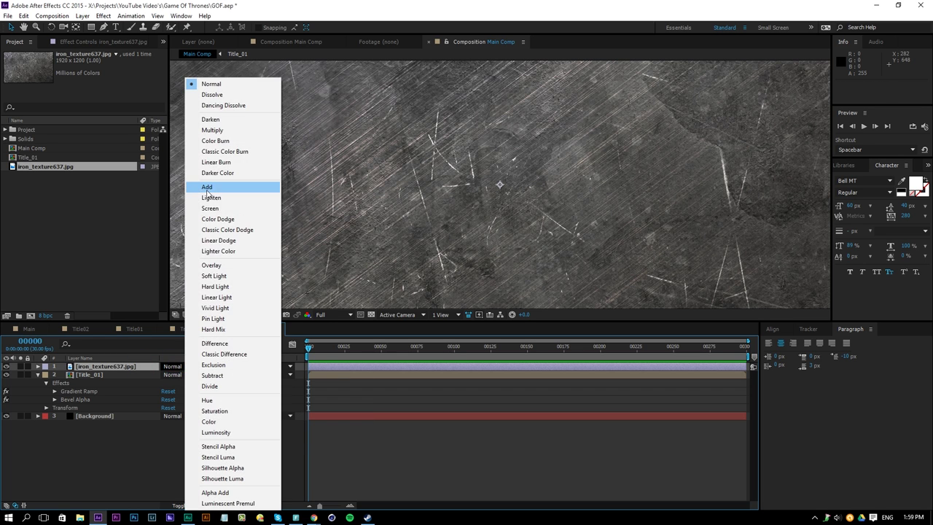
left_click(212, 188)
key("shift+minus")
key("shift+minus")
key("shift+minus")
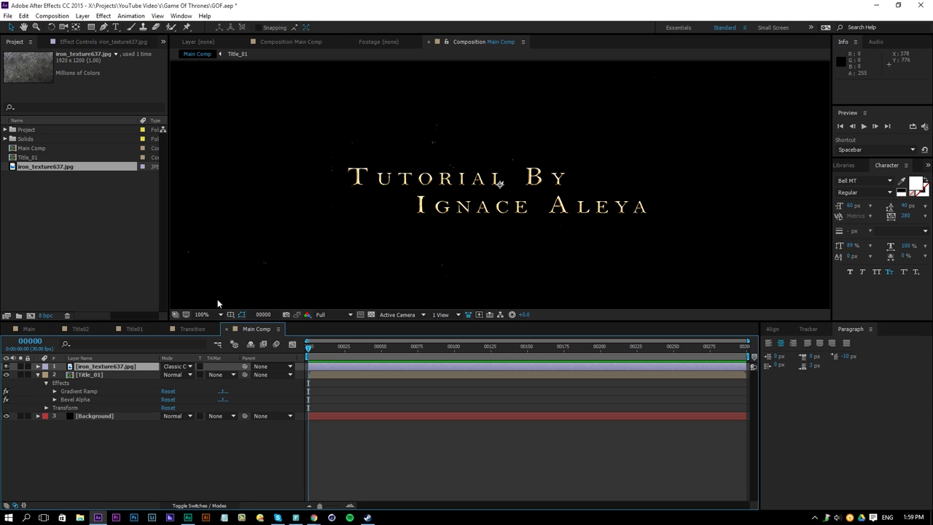
key("shift+equal")
key("shift+equal")
key("shift+equal")
key("shift+equal")
key("shift+equal")
key("shift+equal")
key("shift+equal")
key("shift+equal")
key("shift+equal")
key("shift+equal")
key("shift+equal")
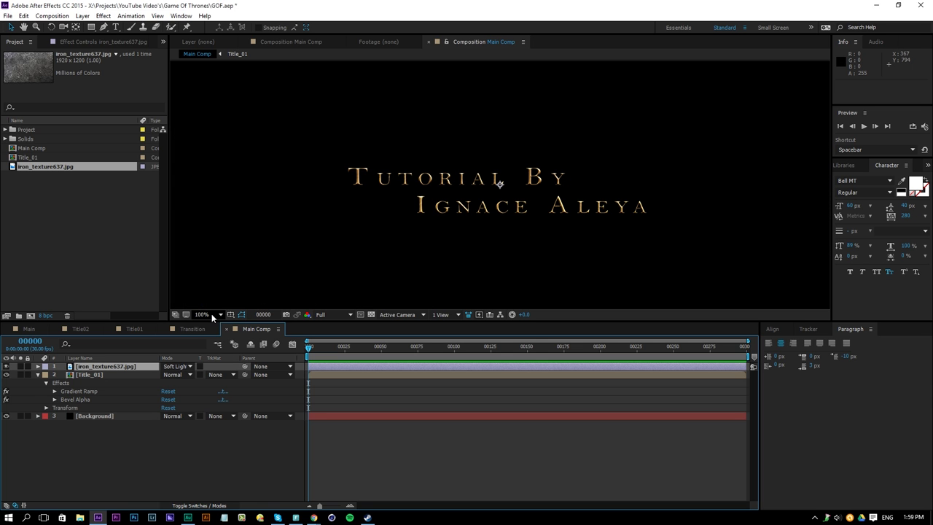
- Scale the iron texture down to 43% and view the title at 200%
key("s")
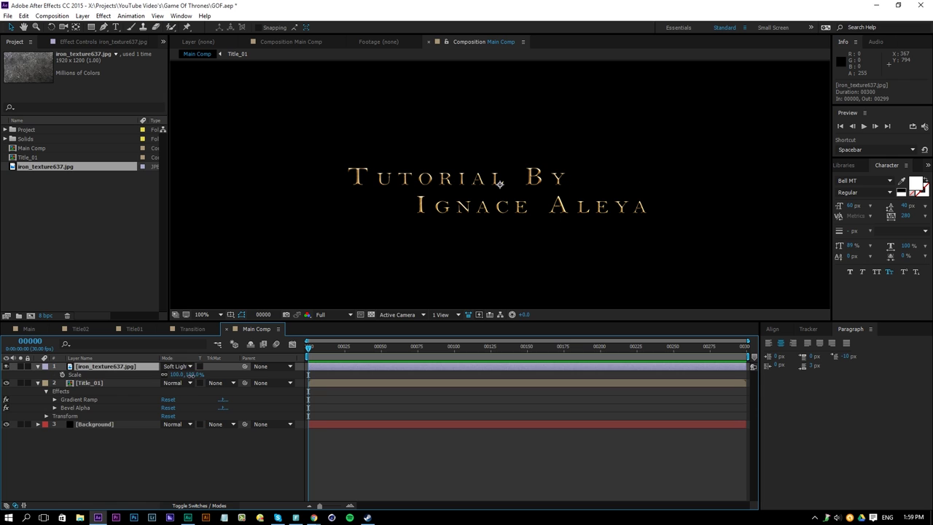
left_click_drag(188, 374, 147, 374)
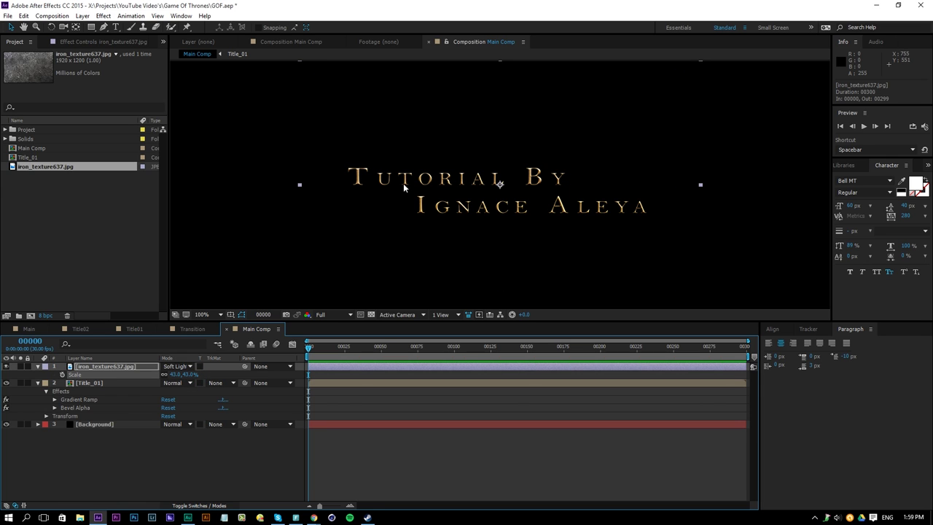
key("period")
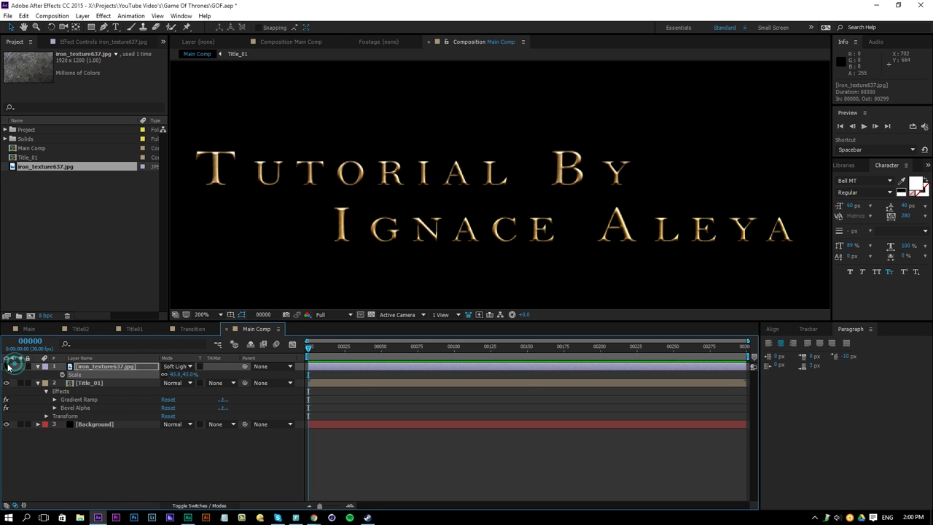
- Add Curves to iron_texture637.jpg, pulling shadows down and highlights up, then undo the last nudge
left_click(80, 366)
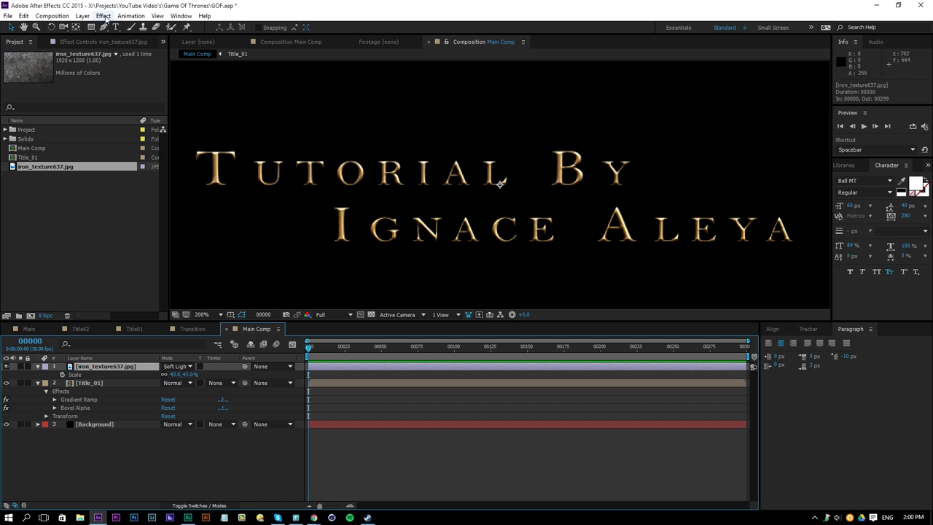
left_click(103, 15)
mouse_move(57, 121)
left_click(164, 307)
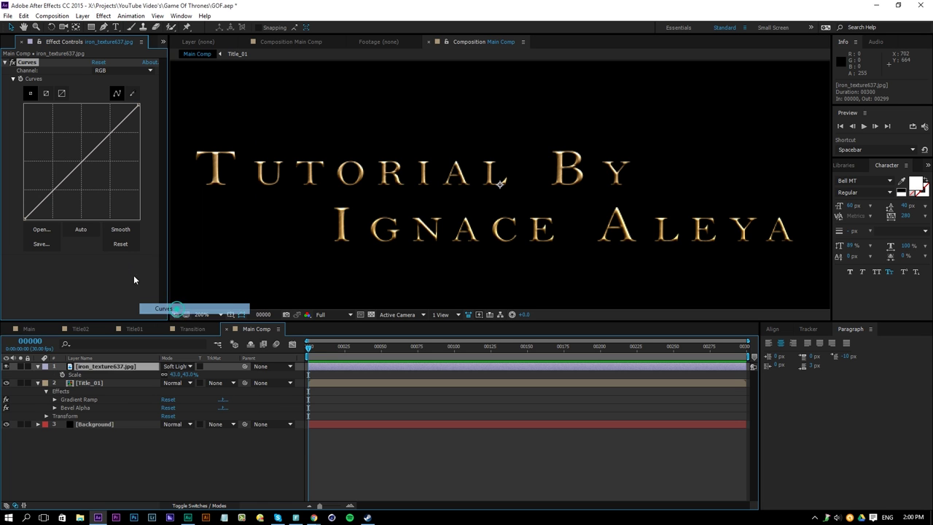
left_click_drag(58, 184, 65, 198)
left_click_drag(99, 158, 92, 143)
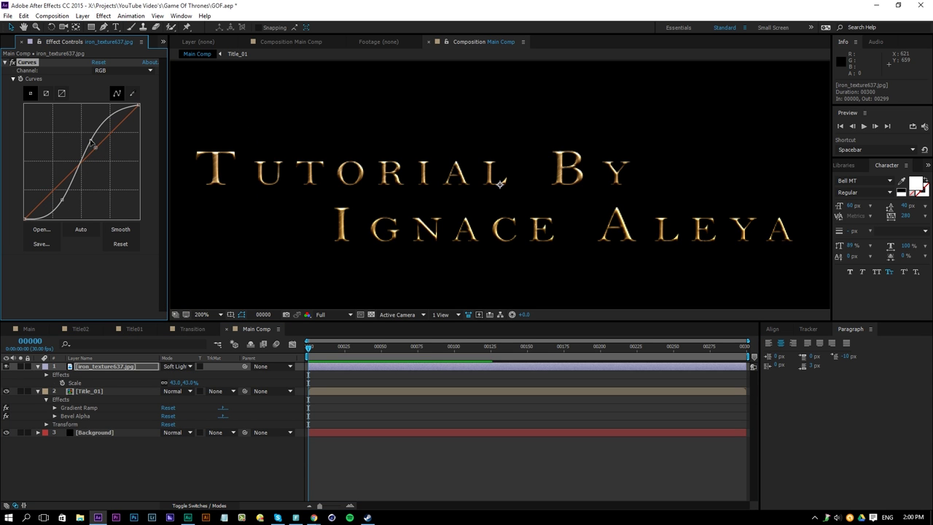
left_click_drag(65, 202, 65, 200)
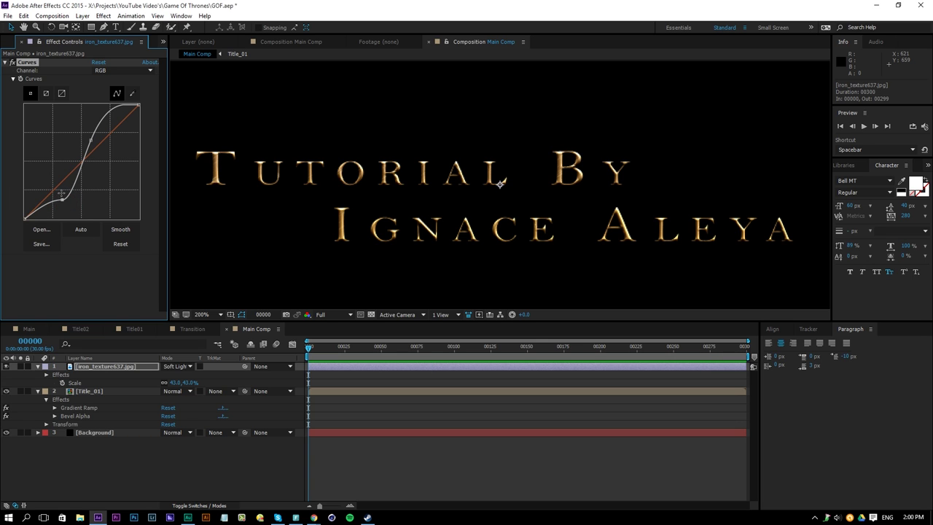
key("ctrl+z")
- Soften the S-curve slightly and select the iron texture layer
left_click_drag(61, 198, 58, 195)
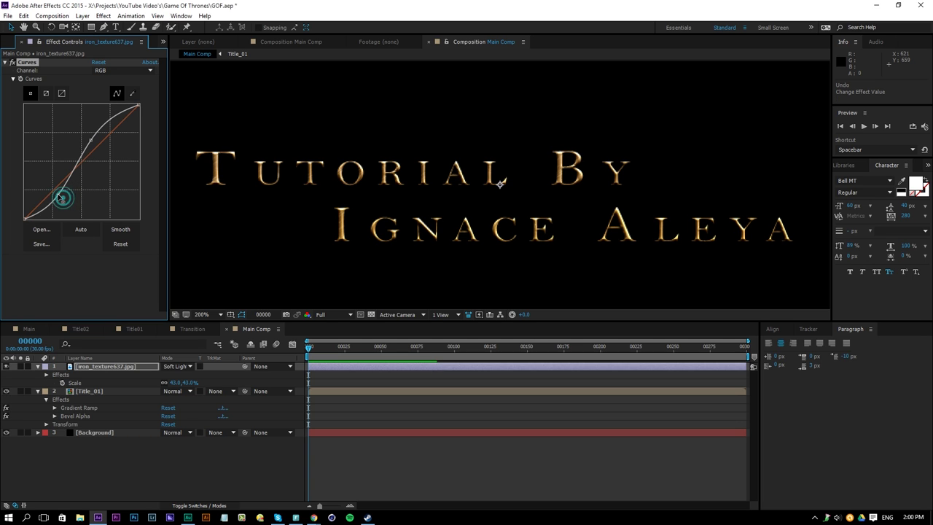
left_click(82, 367)
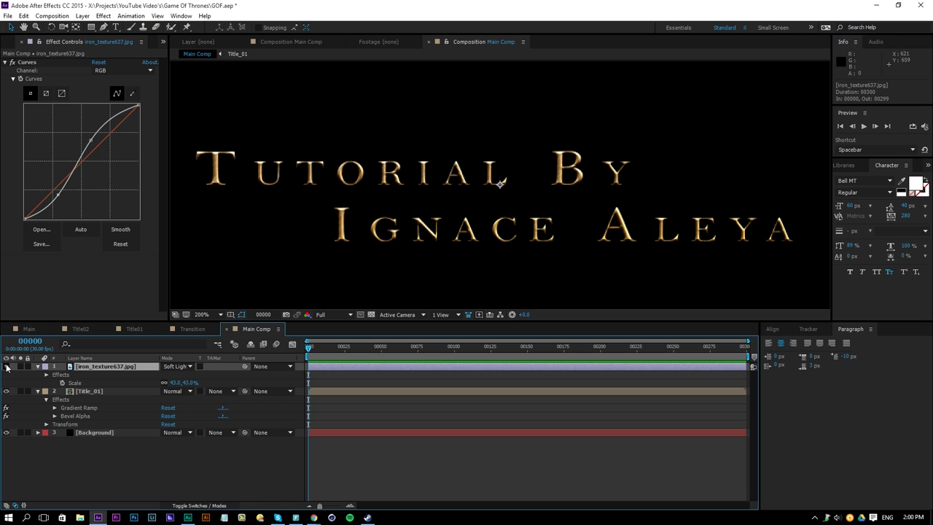
left_click(18, 368)
left_click(18, 368)
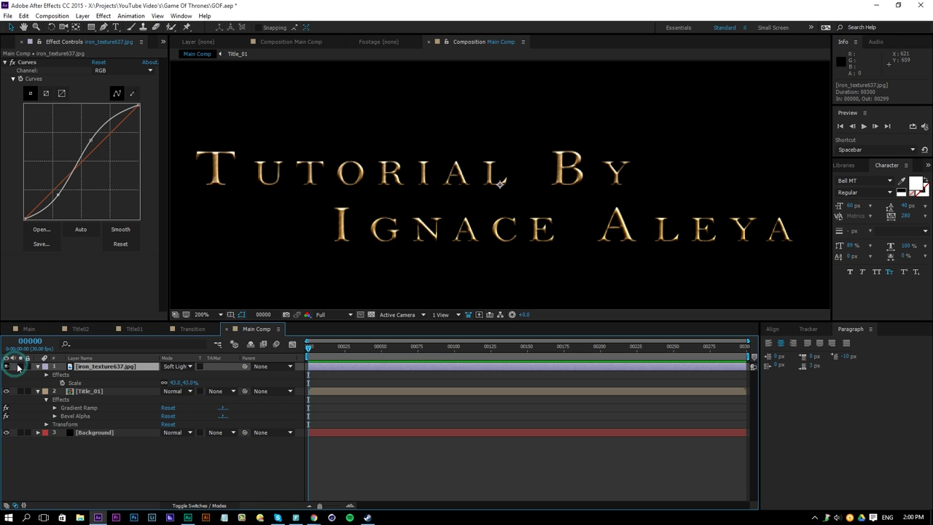
left_click(87, 368)
- Scale the iron texture non-uniformly to 35% by 13.7% and shift it up over the title
key("s")
left_click(173, 376)
left_click_drag(173, 375, 165, 375)
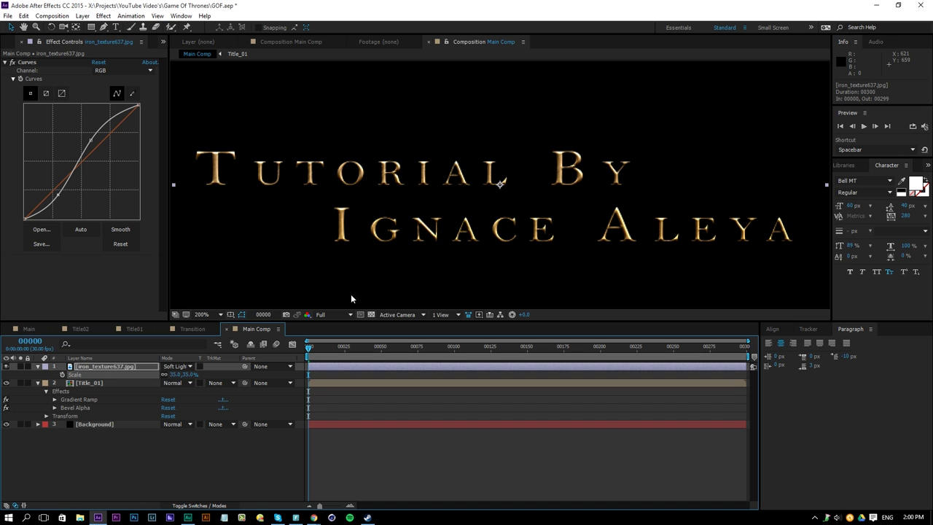
left_click_drag(483, 262, 482, 237)
key("comma")
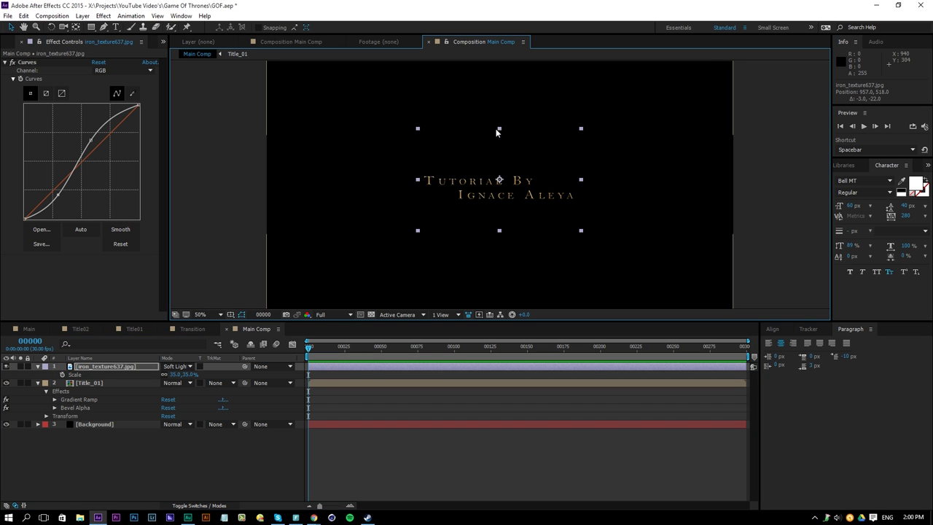
left_click_drag(496, 128, 512, 197)
key("period")
key("period")
- Deselect the layer and temporarily hide the iron texture to compare
left_click(433, 374)
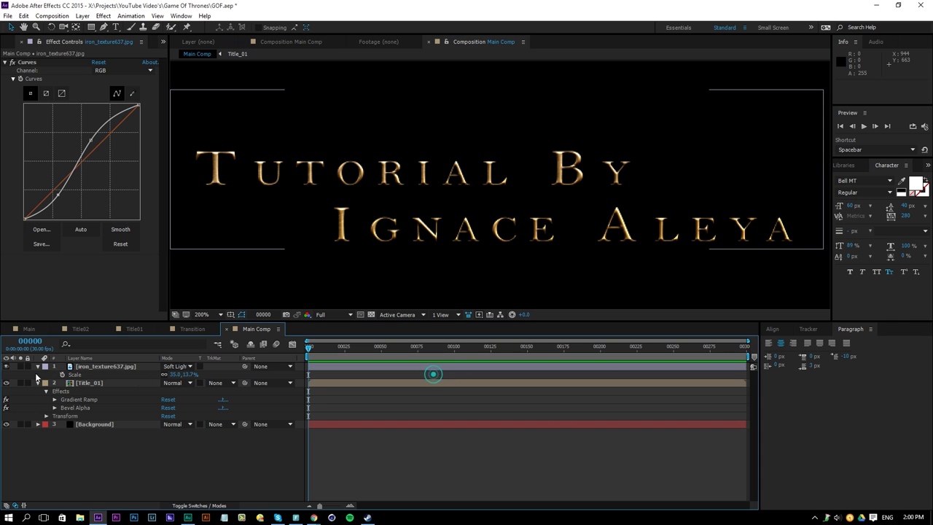
left_click(7, 367)
left_click(13, 374)
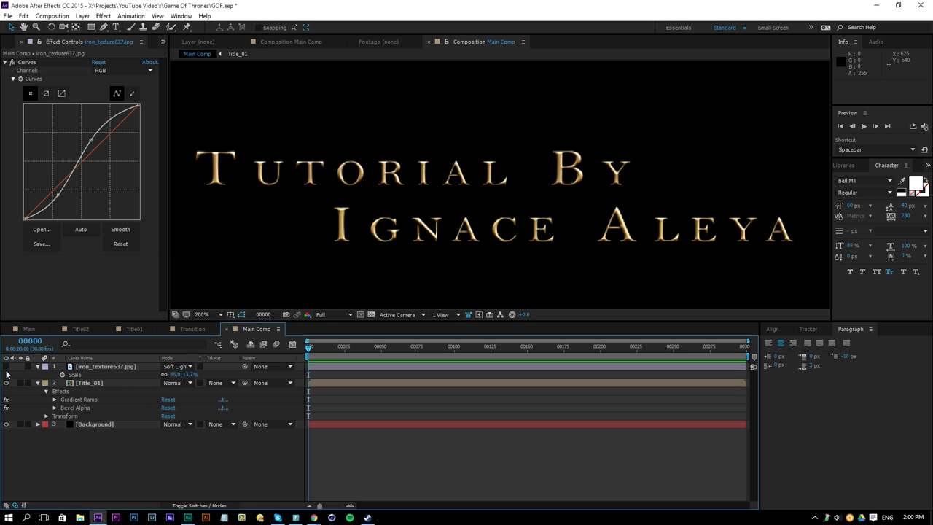
- Show the iron texture again, lower its opacity to 88%, and view at 100%
left_click(5, 366)
left_click(97, 369)
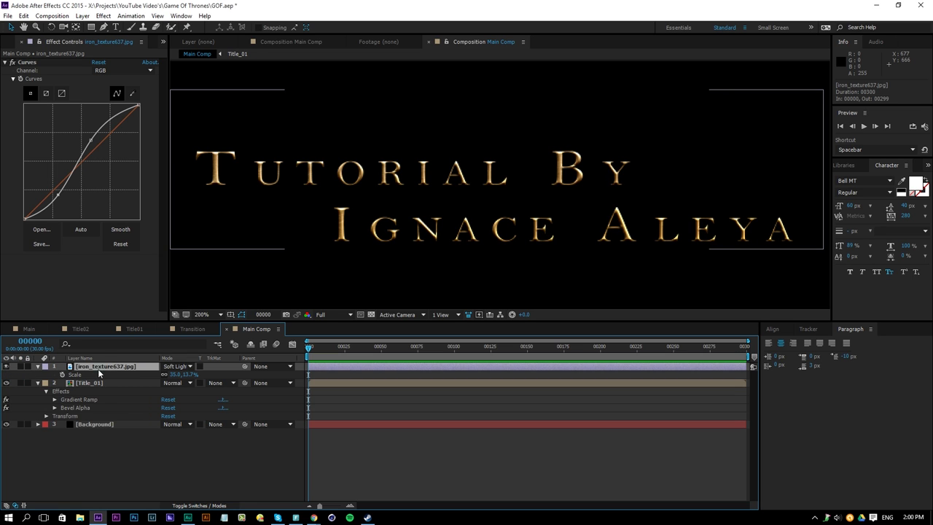
key("t")
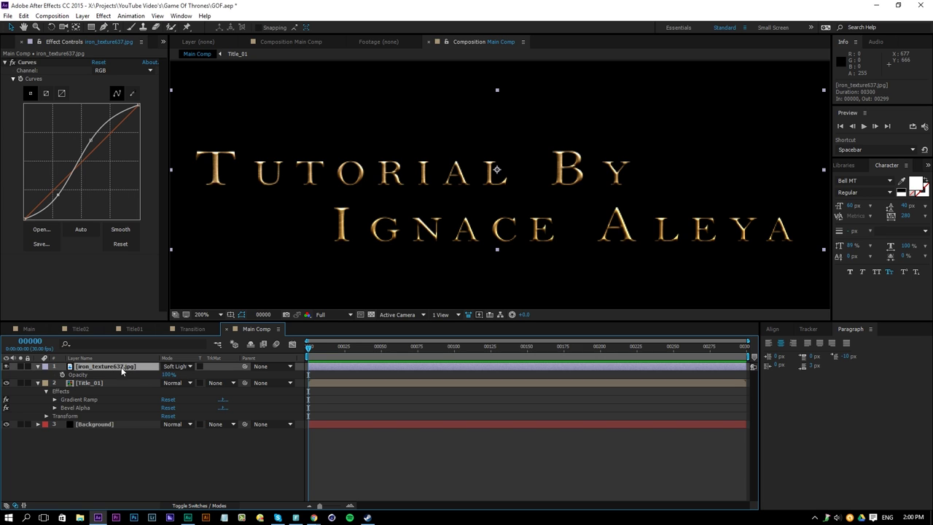
mouse_move(168, 374)
left_mouse_down()
mouse_move(156, 374)
mouse_move(185, 380)
left_mouse_up()
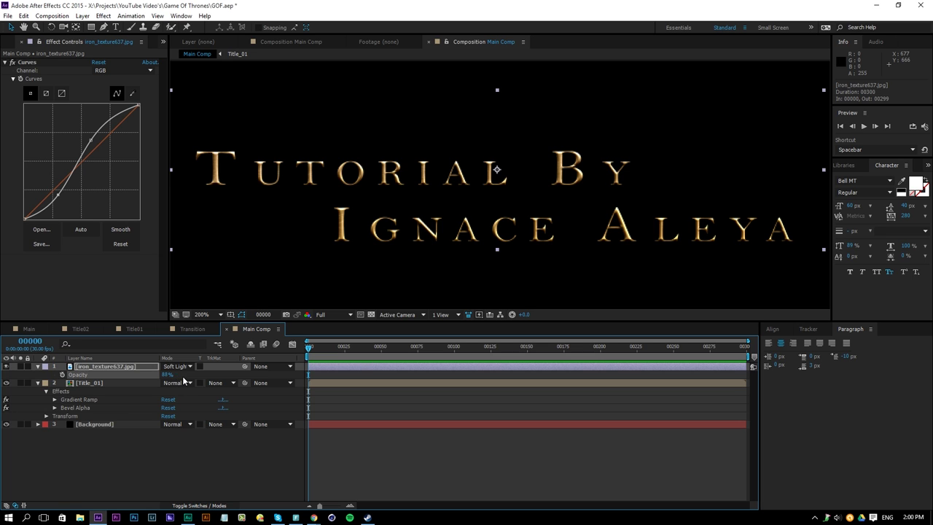
left_click(201, 375)
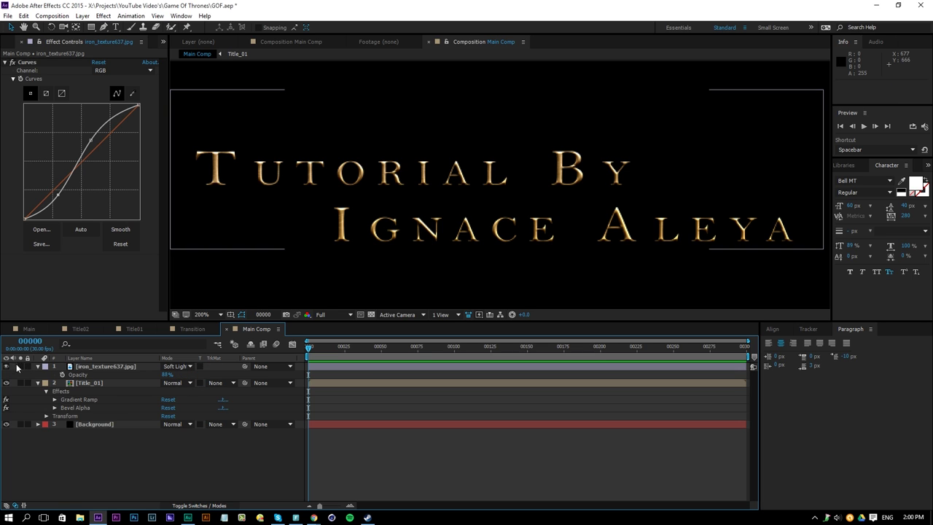
key("comma")
key("comma")
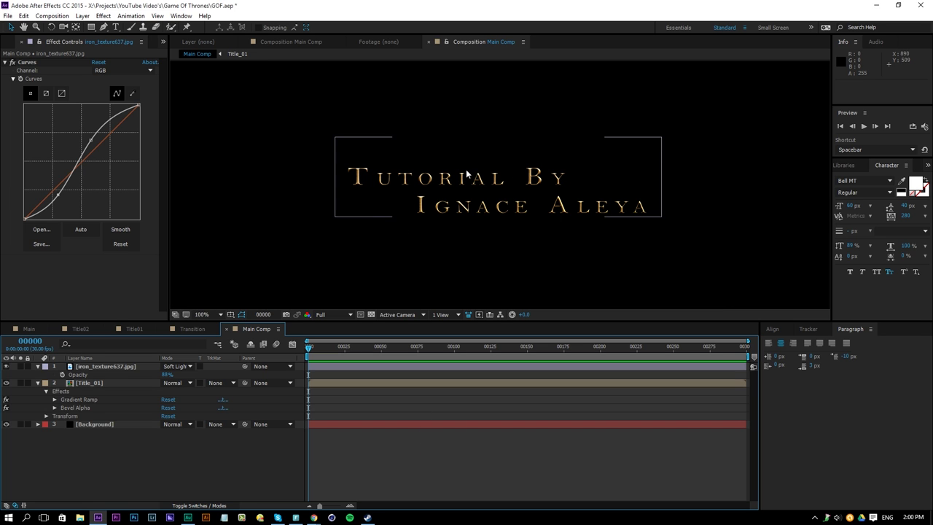
- Pre-compose the iron texture and title layers as Title_Effects and enable Collapse Transformations
left_click(128, 366)
left_click(104, 384, "shift")
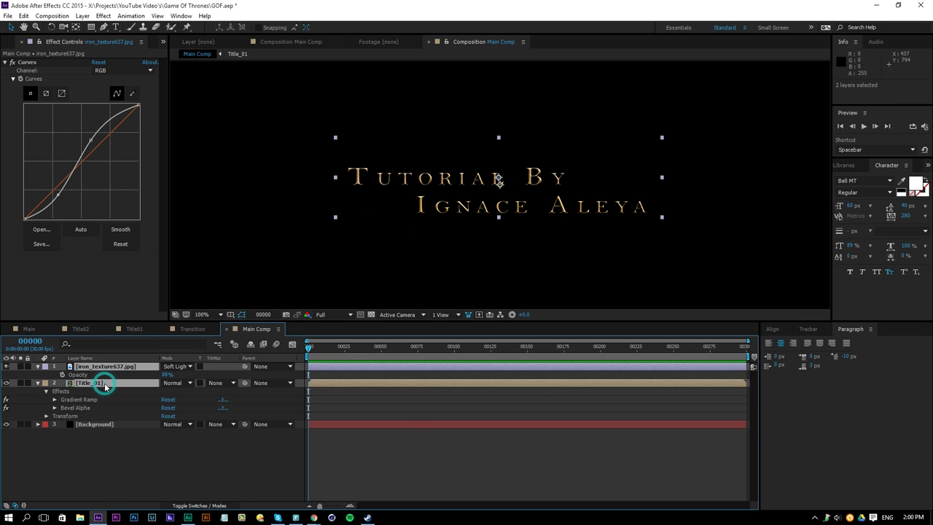
key("ctrl+shift+c")
type("Title_Eff")
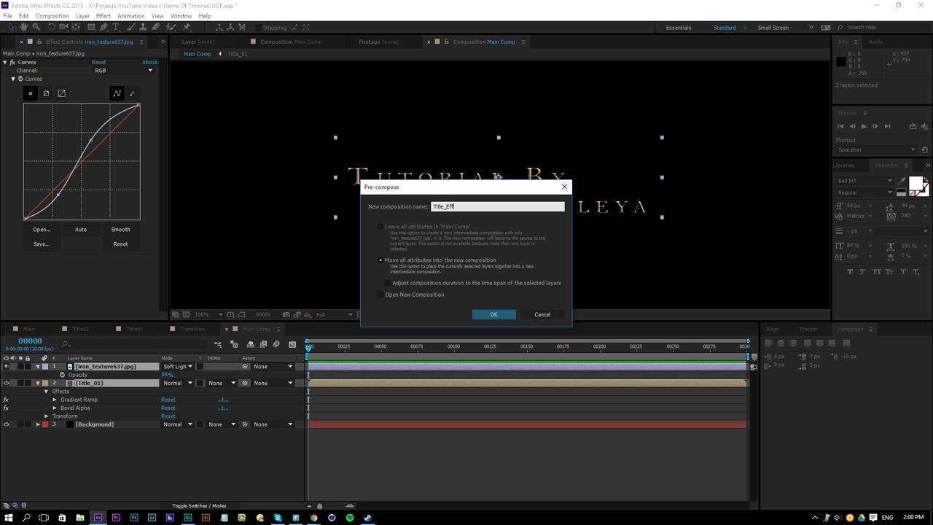
type("ects")
key("Return")
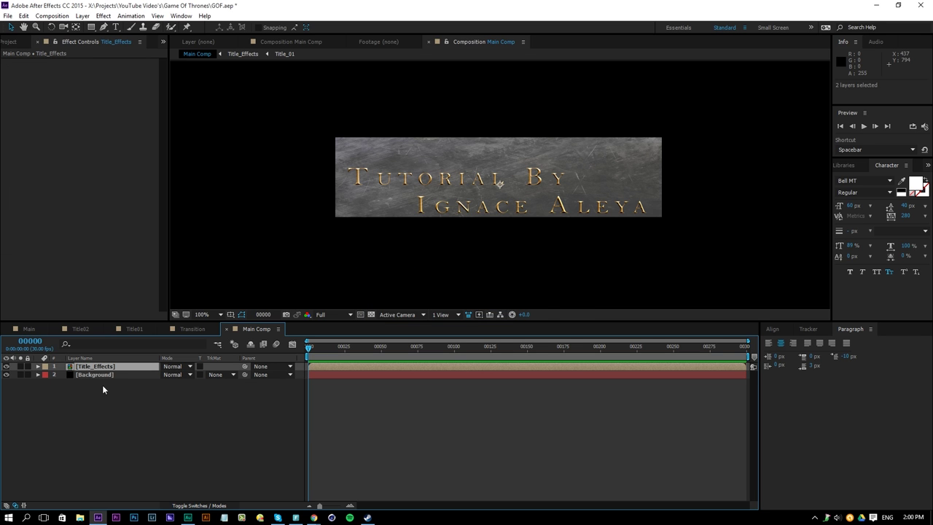
left_click(204, 505)
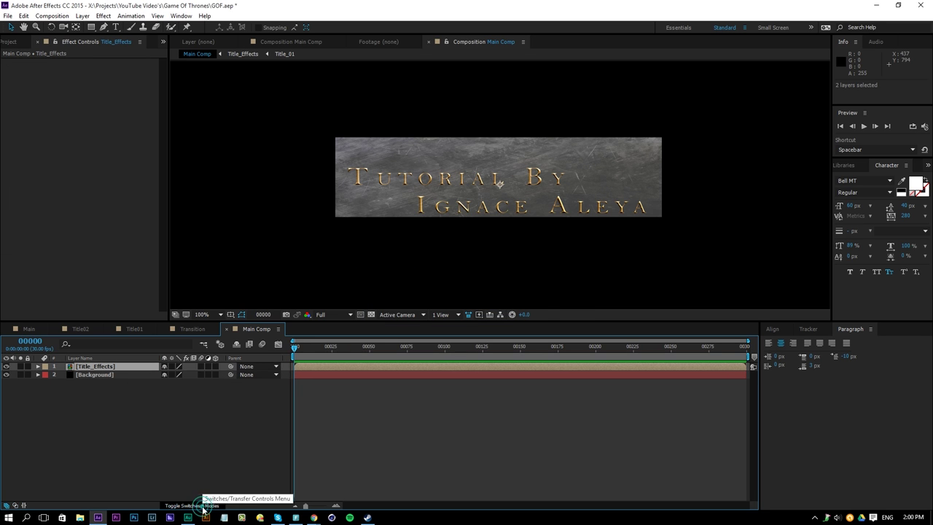
left_click(171, 366)
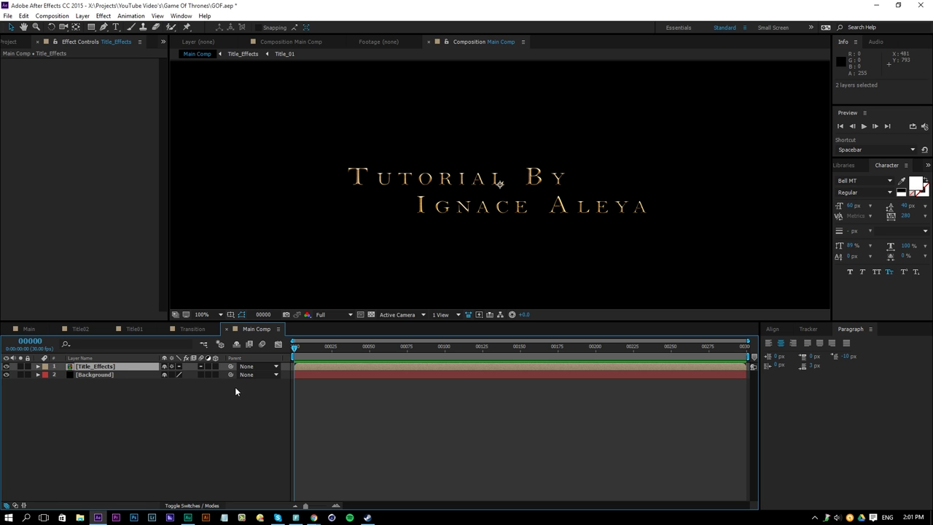
- Create a new 1920×1080, 300-frame composition named Transition Effect
key("h")
left_click_drag(591, 182, 596, 188)
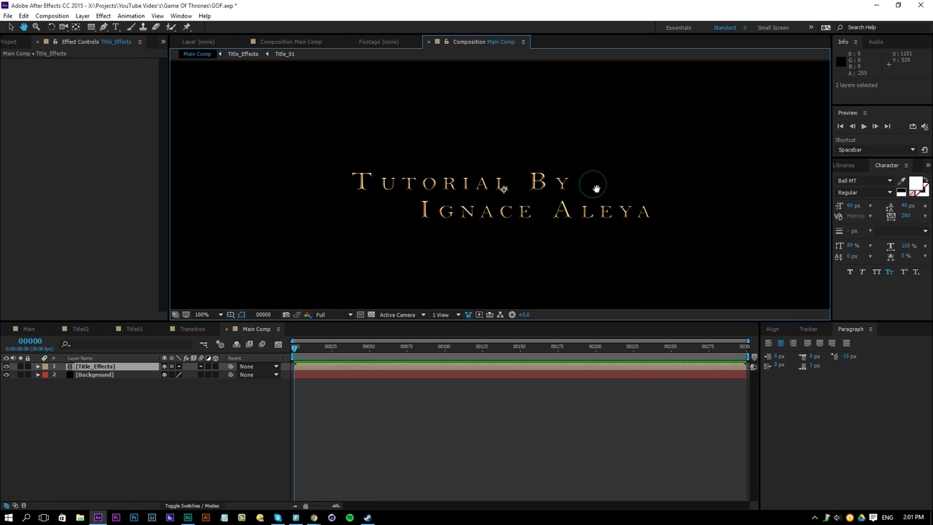
left_click(48, 16)
left_click(42, 27)
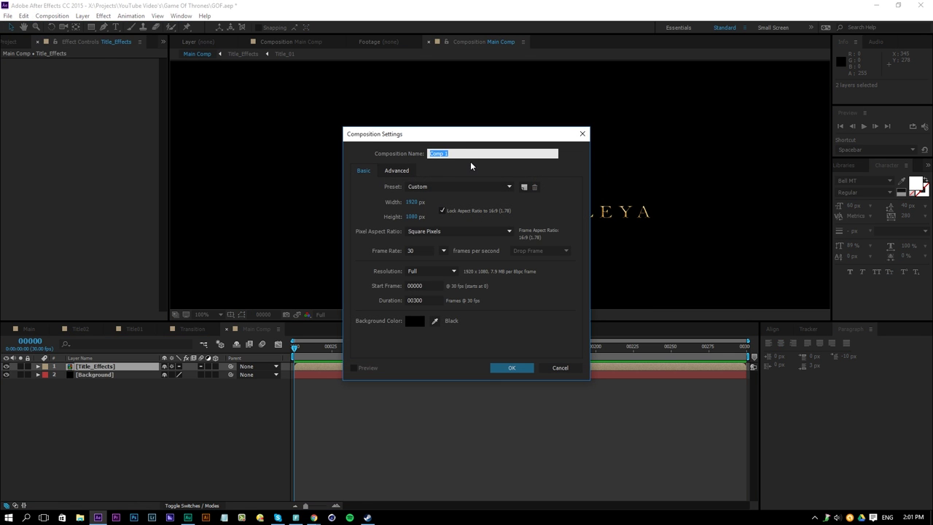
type("Transition Effect")
left_click(425, 300)
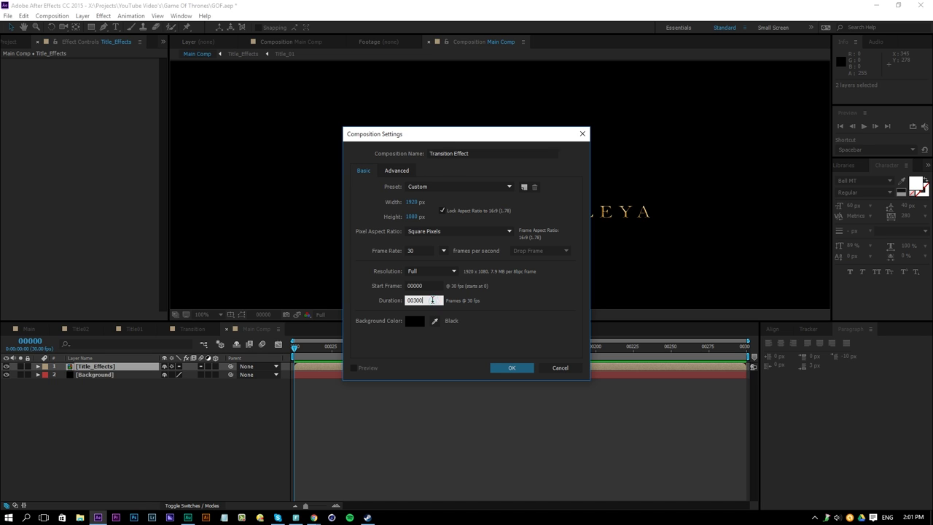
left_click(511, 369)
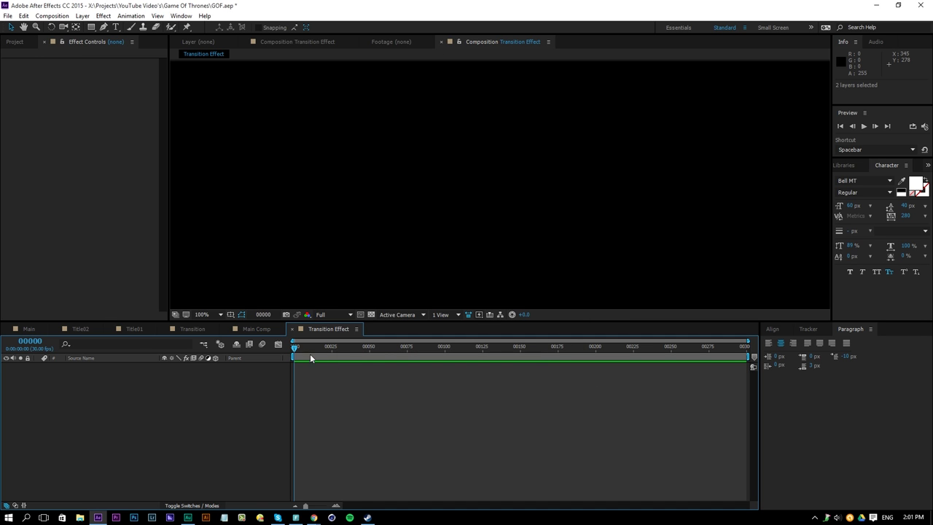
- Add a black solid layer named Fractal Noise to the composition
right_click(167, 377)
mouse_move(188, 384)
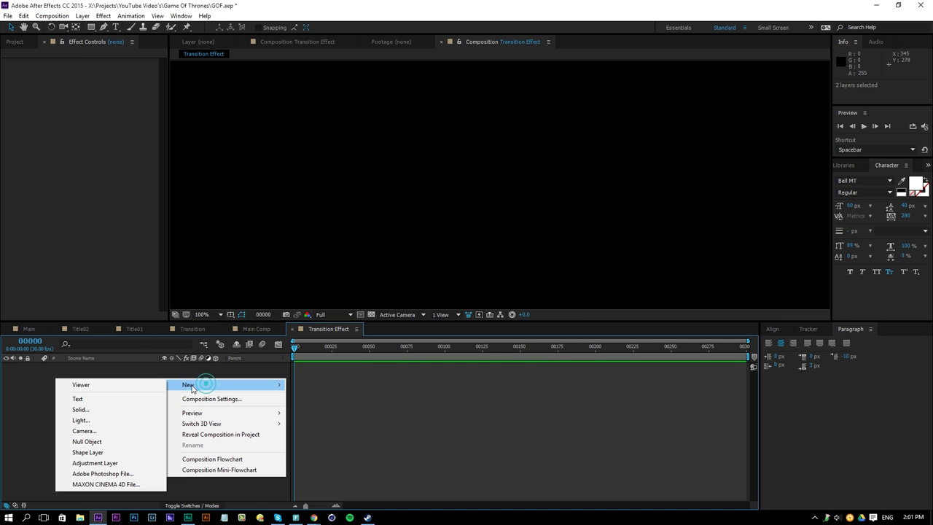
left_click(105, 410)
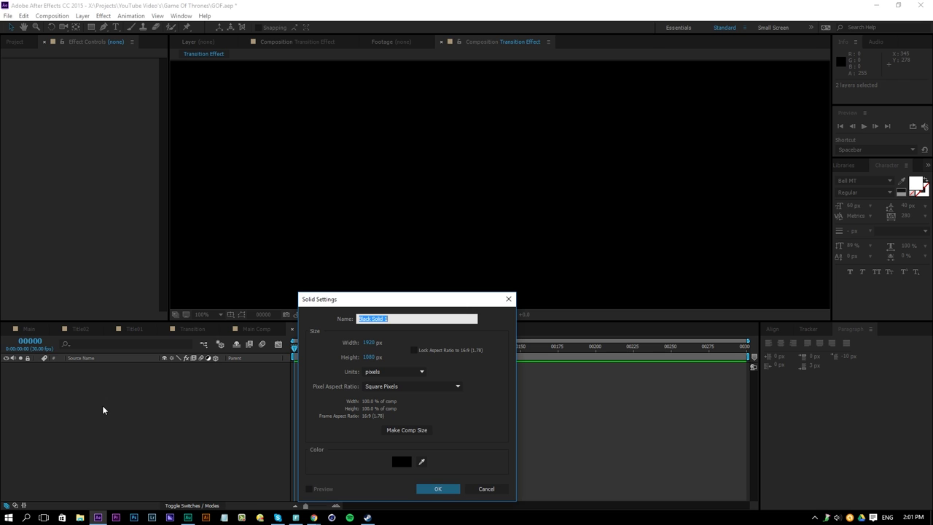
type("Fractal Noise")
key("Return")
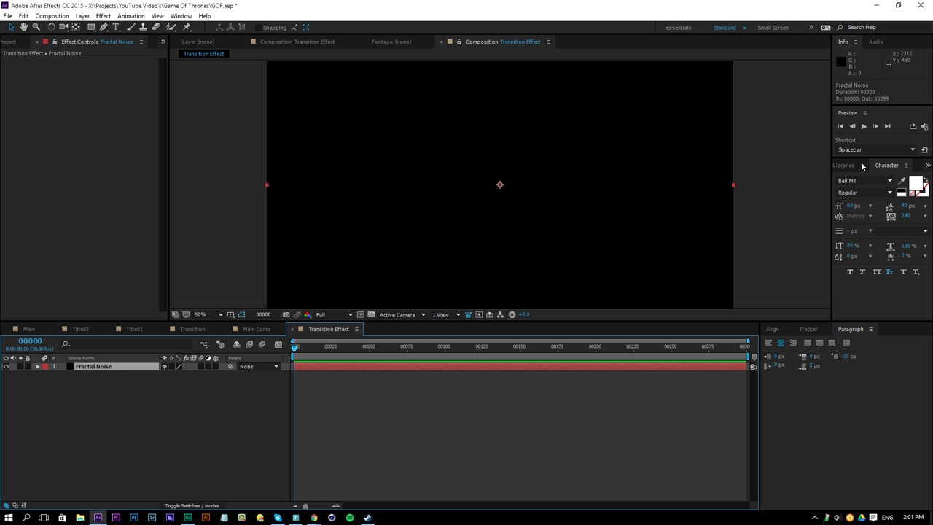
- Search Effects & Presets for 'Fract' and drag Fractal Noise onto the solid layer
left_click(927, 166)
left_click(912, 178)
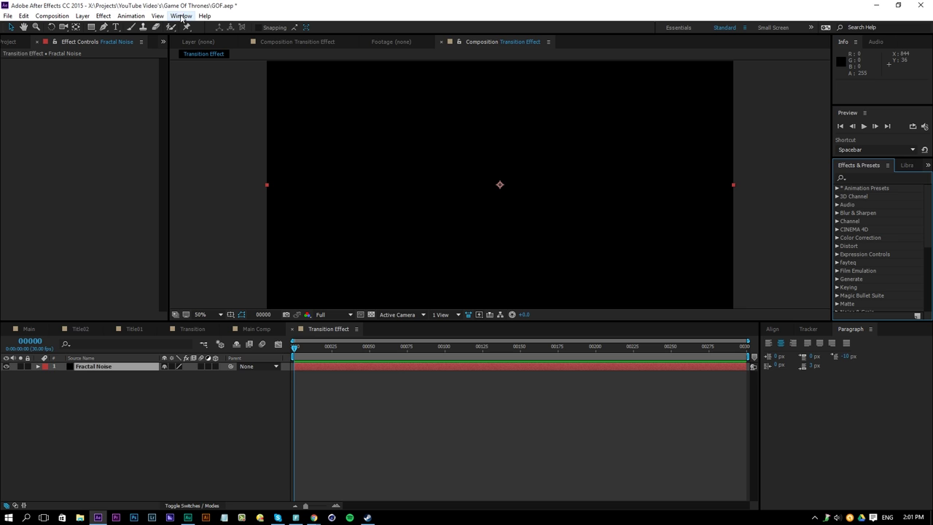
left_click(880, 177)
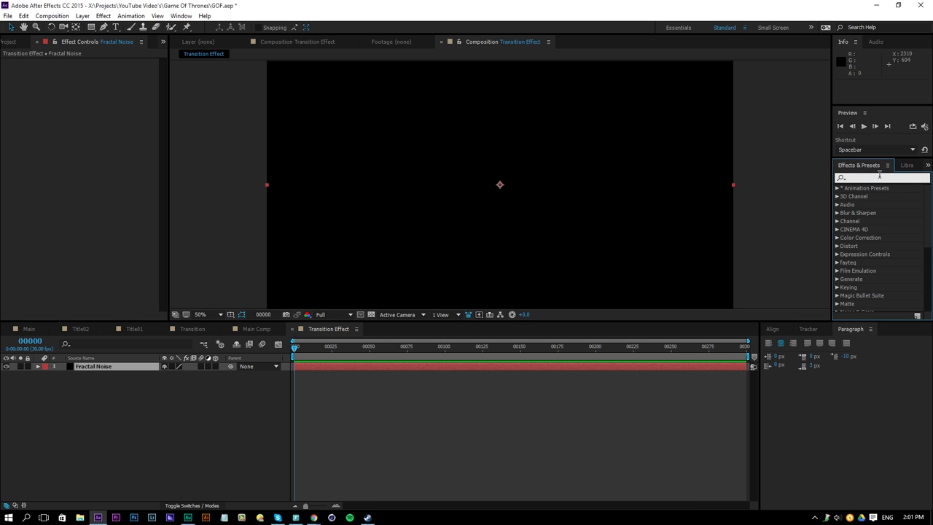
type("Fract")
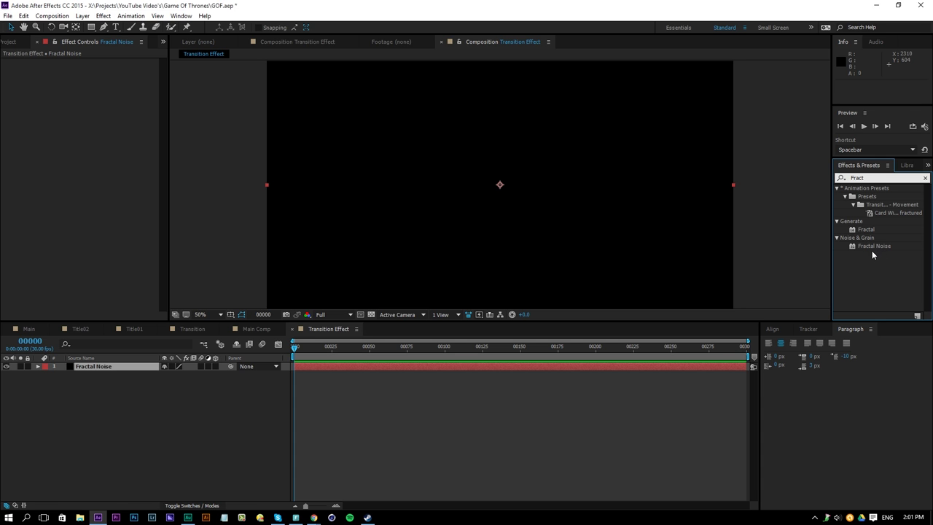
left_click_drag(873, 247, 640, 372)
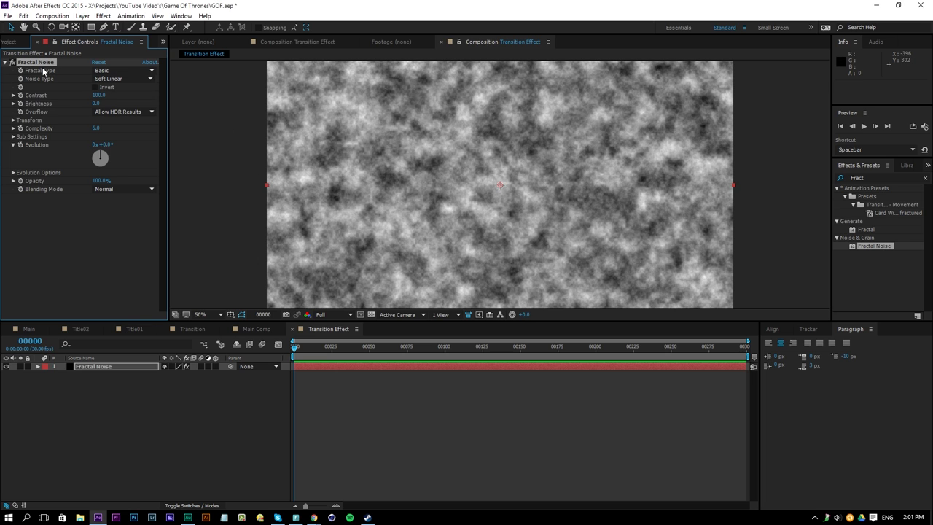
- Set Fractal Noise to Dynamic Progressive, complexity 4, contrast 306, brightness -200, and keyframe brightness
left_click(122, 69)
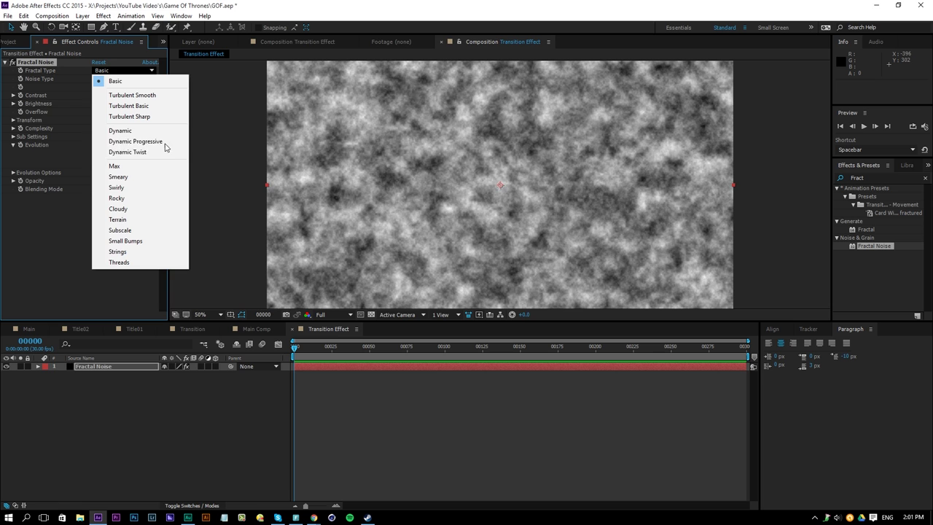
left_click(137, 143)
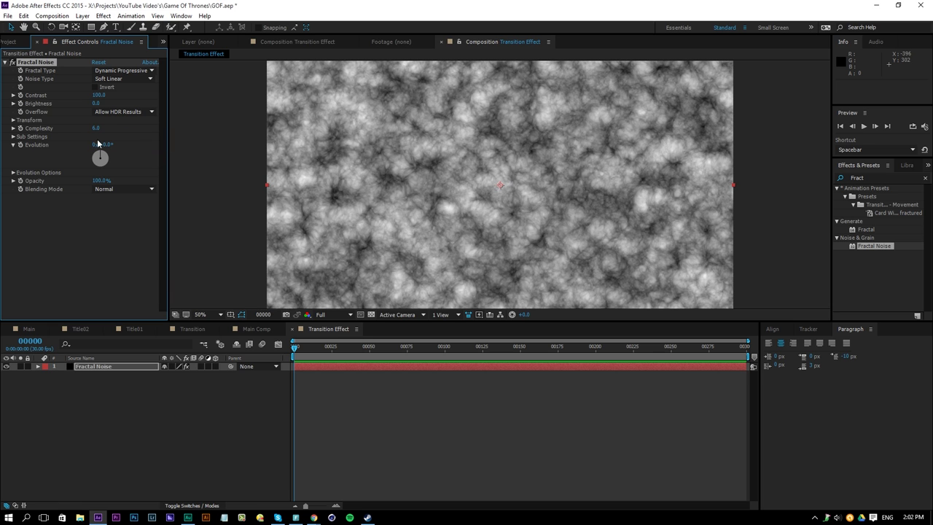
left_click_drag(95, 130, 89, 142)
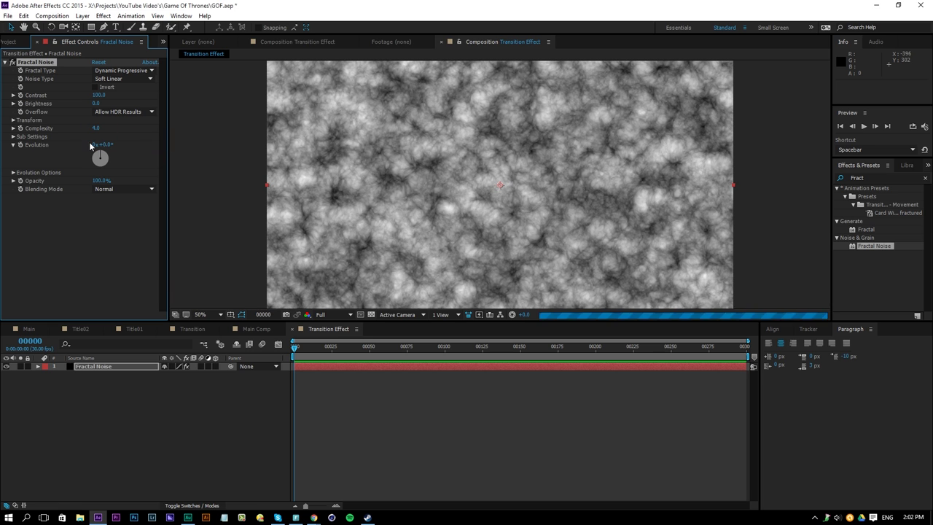
left_click_drag(97, 94, 193, 94)
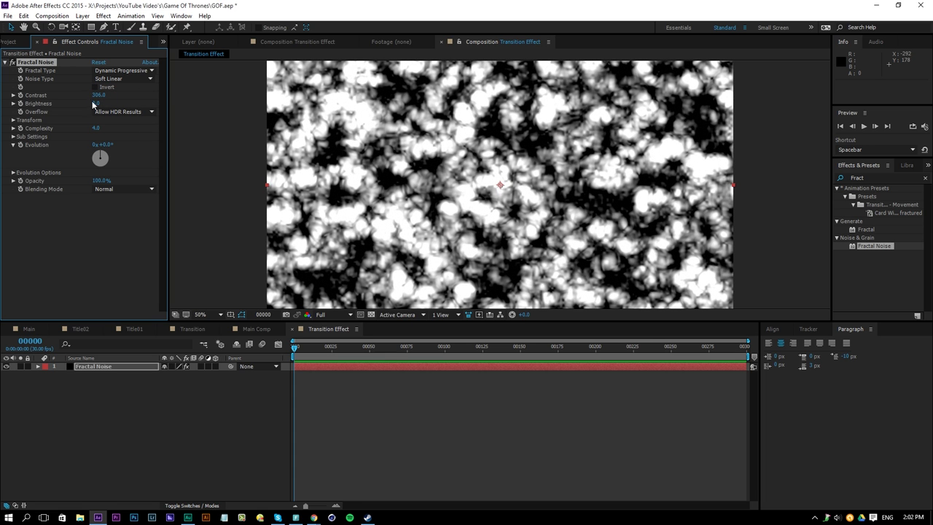
left_click_drag(96, 104, 17, 125)
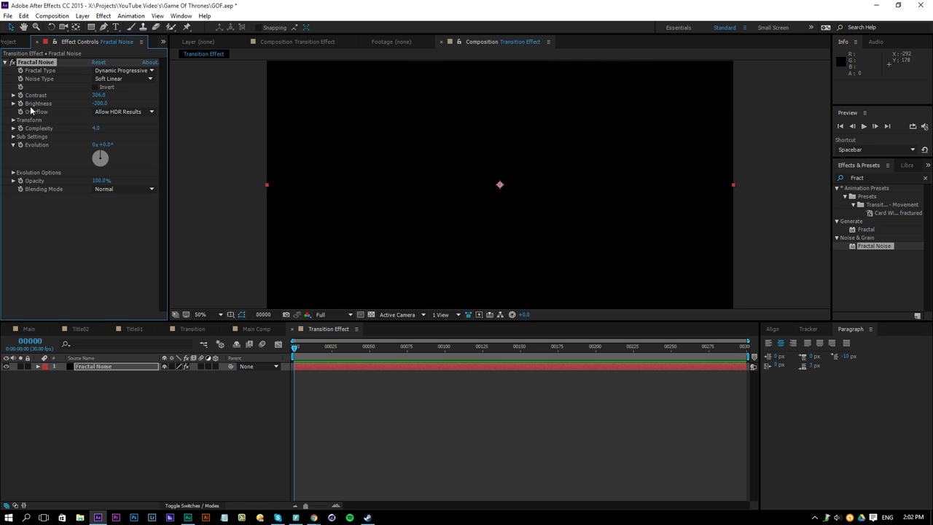
left_click(20, 103)
- Keyframe Brightness at 177 on frame 30, then preview the black-to-white ramp from frame 0
key("u")
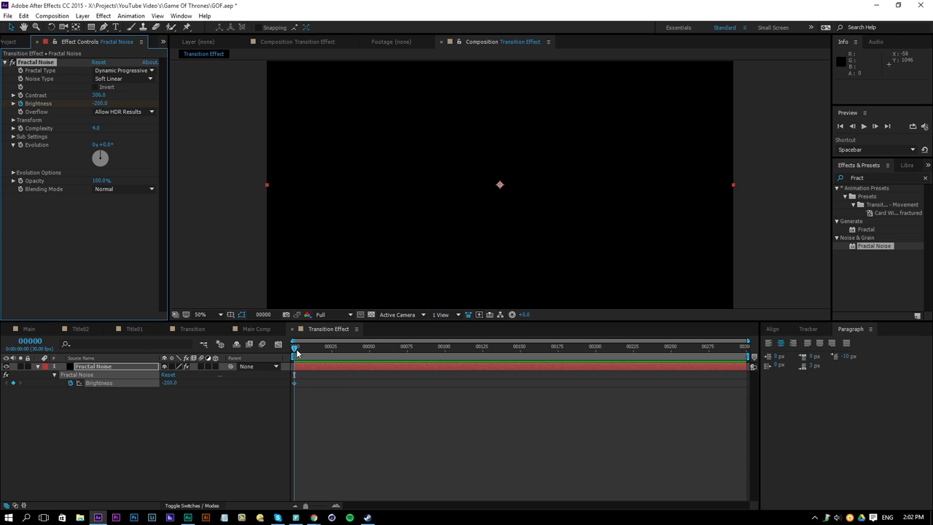
left_click_drag(297, 352, 334, 353)
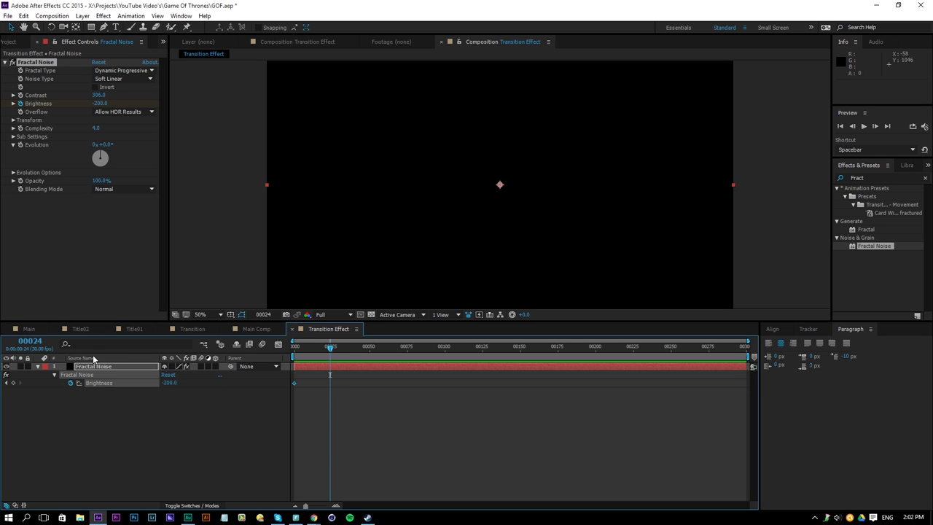
key("Page_Down")
key("Page_Down")
key("Page_Down")
key("Page_Down")
key("Page_Down")
key("Page_Down")
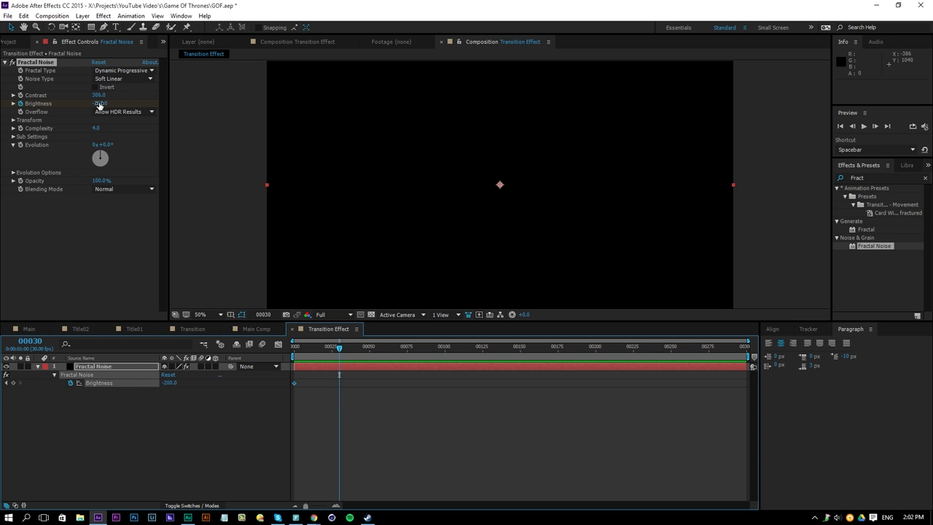
left_click_drag(95, 102, 256, 119)
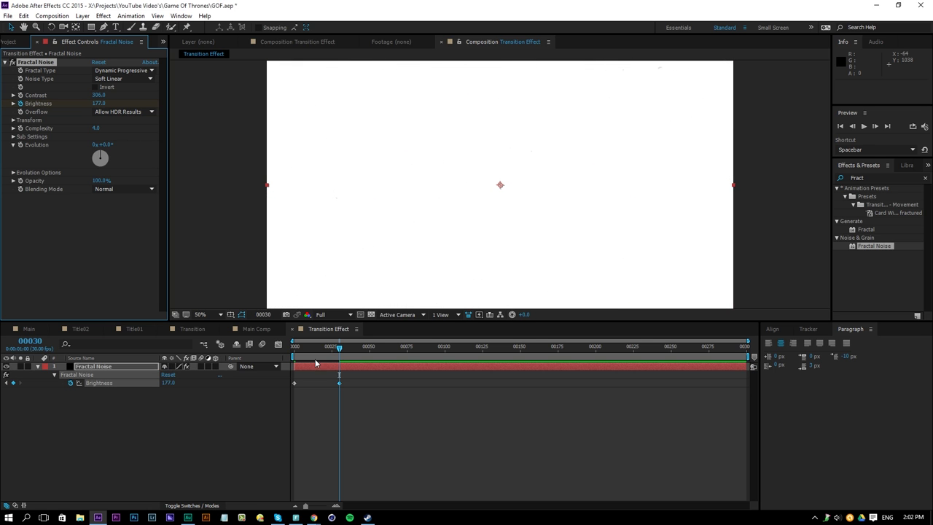
left_click_drag(339, 347, 266, 352)
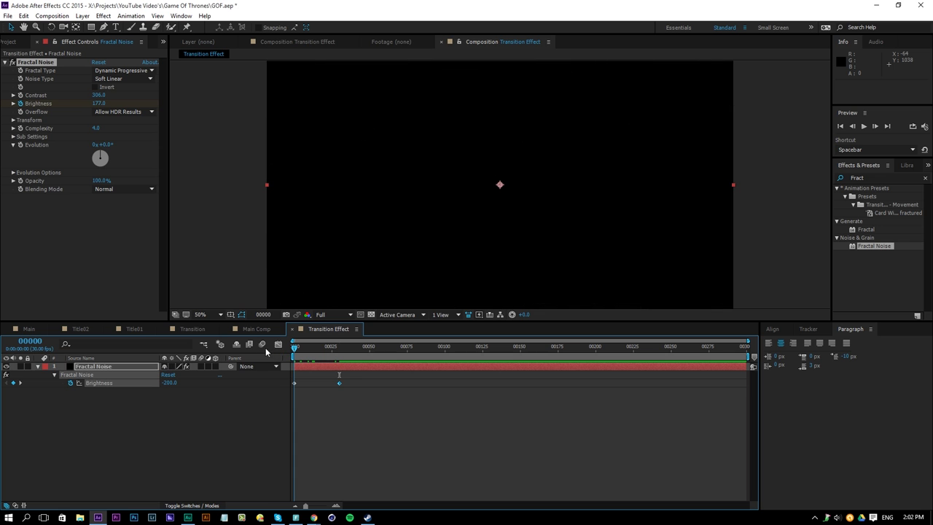
key("space")
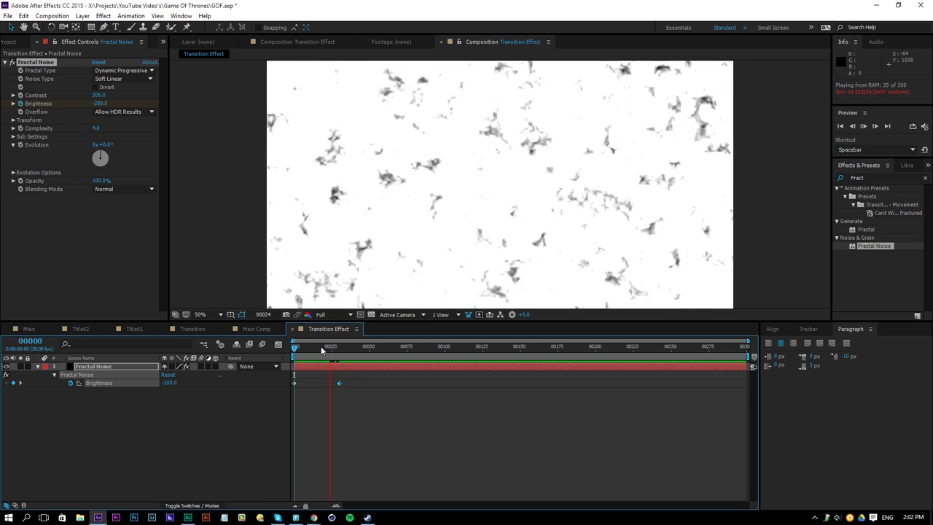
- Stop the preview, test smaller noise Scale values in Transform, then set Scale back to 100
key("space")
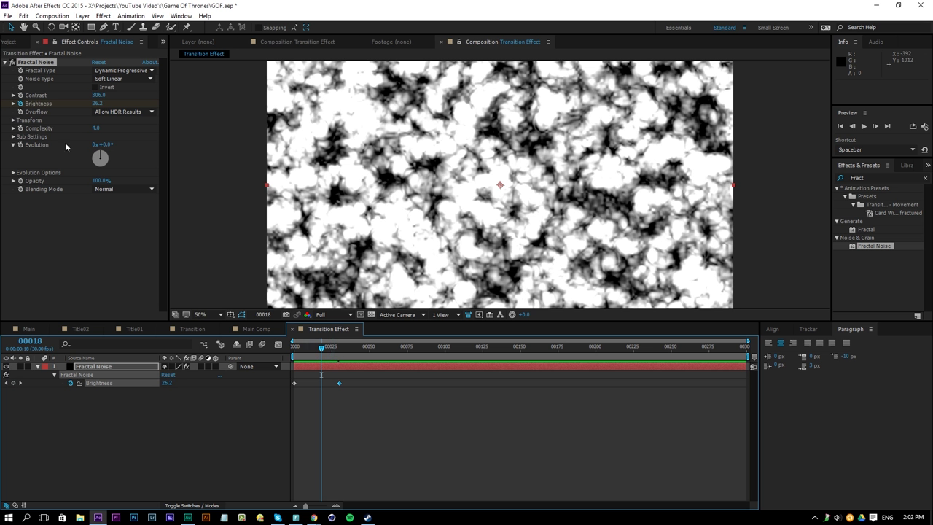
left_click(12, 119)
left_click_drag(97, 144, 80, 145)
left_click(21, 144)
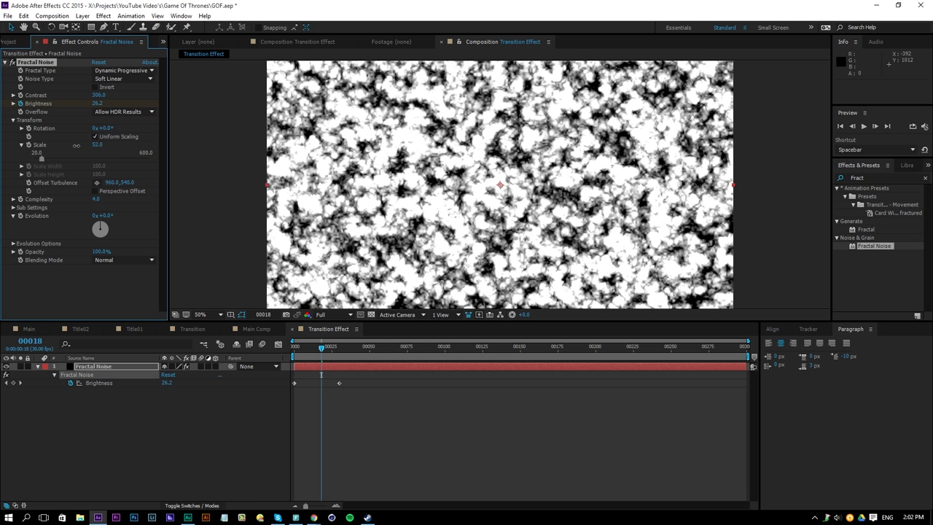
left_click_drag(75, 145, 96, 198)
left_click(97, 144)
type("100")
key("Return")
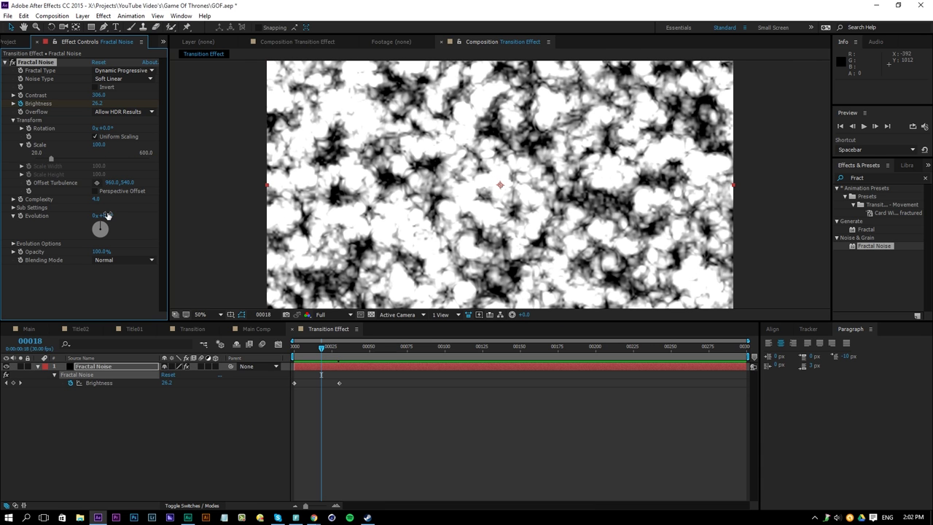
- Place the Transition Effect comp above Title_Effects in Main Comp and set Title_Effects' TrkMat to Luma Matte
left_click(256, 329)
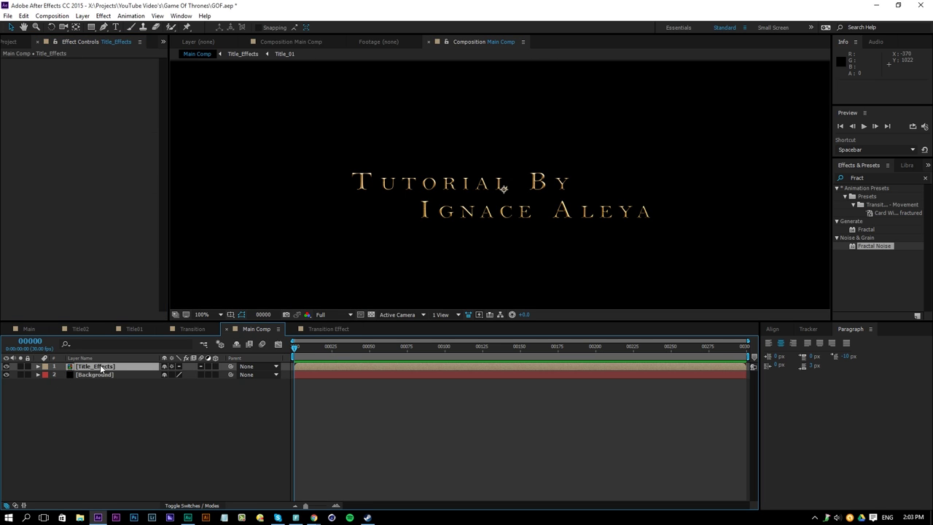
left_click(9, 42)
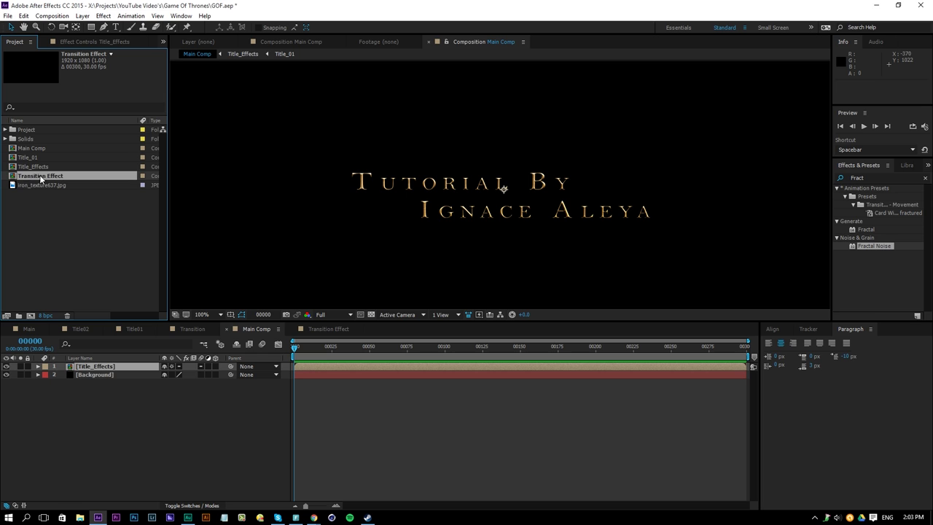
left_click_drag(45, 181, 99, 368)
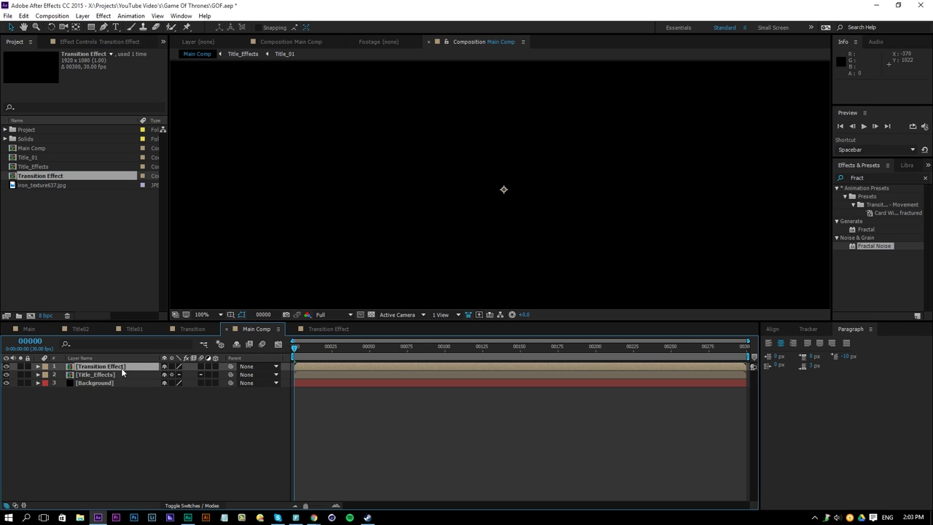
left_click(184, 505)
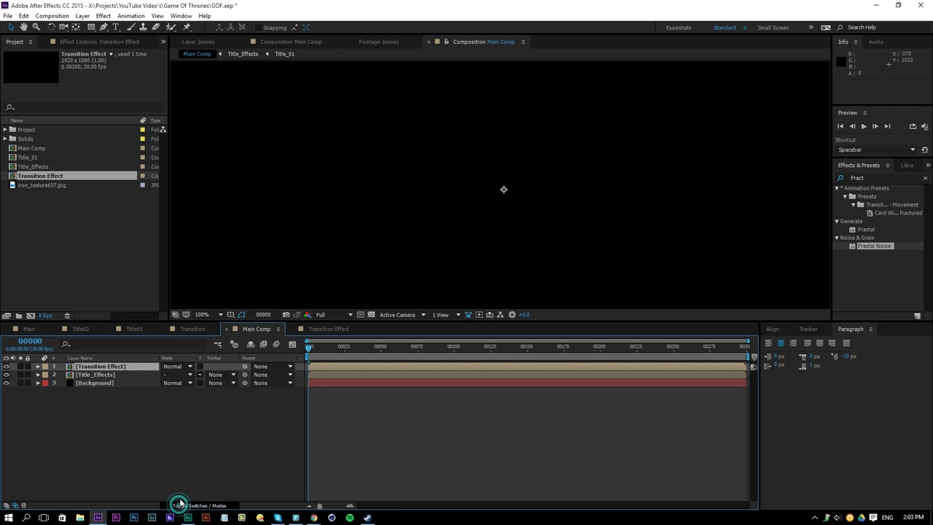
left_click(222, 374)
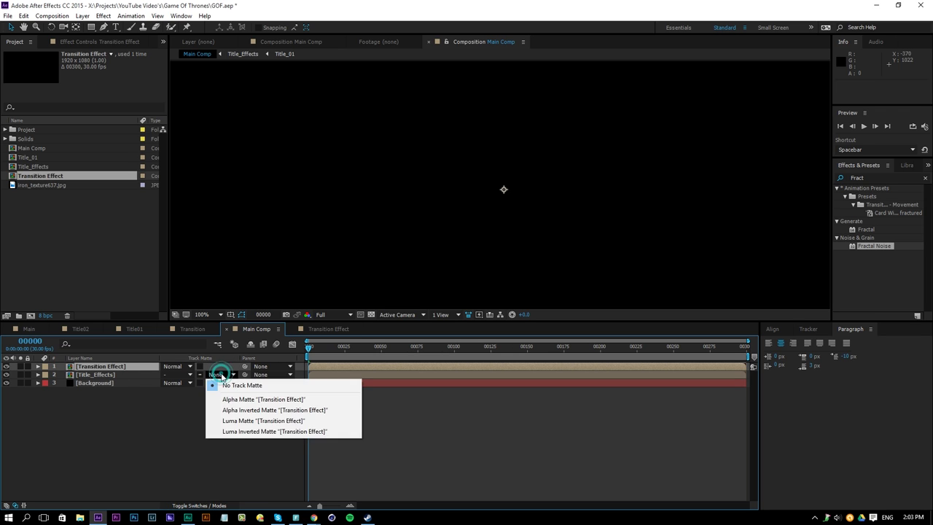
left_click(95, 373)
left_click(219, 374)
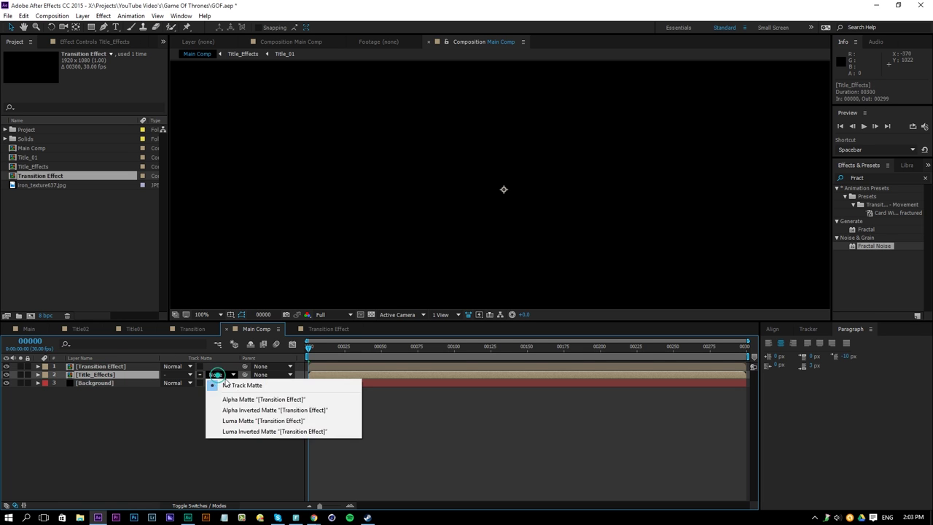
left_click(261, 422)
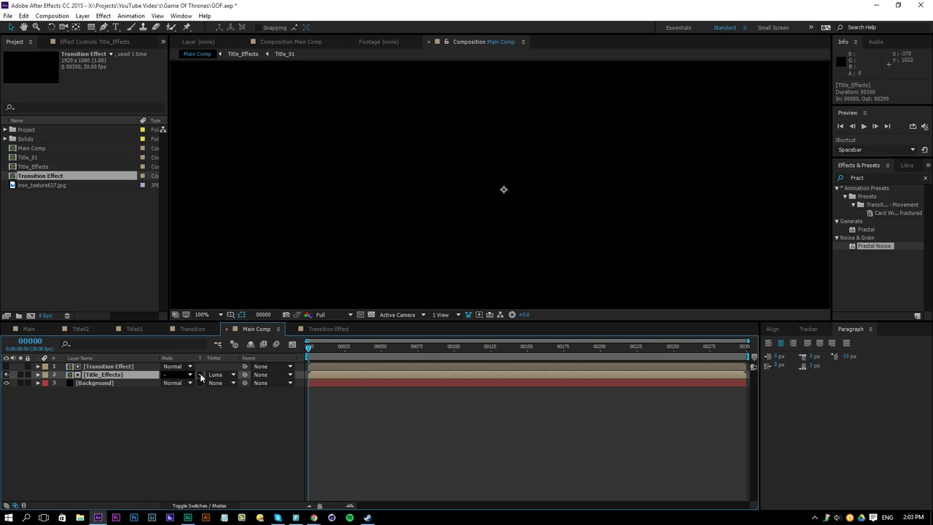
- Preview the reveal from frame 6 and turn off collapse transformations on Title_Effects
left_click_drag(308, 348, 322, 348)
key("space")
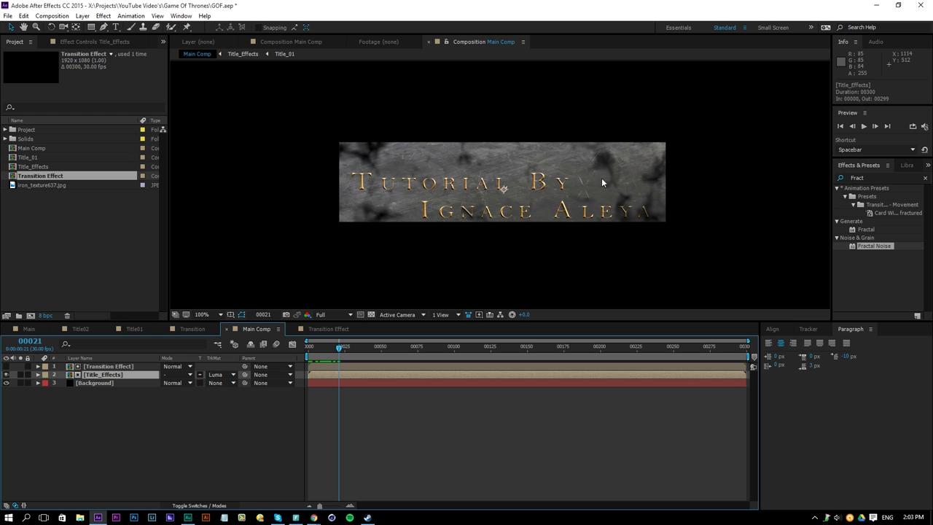
left_click(124, 367)
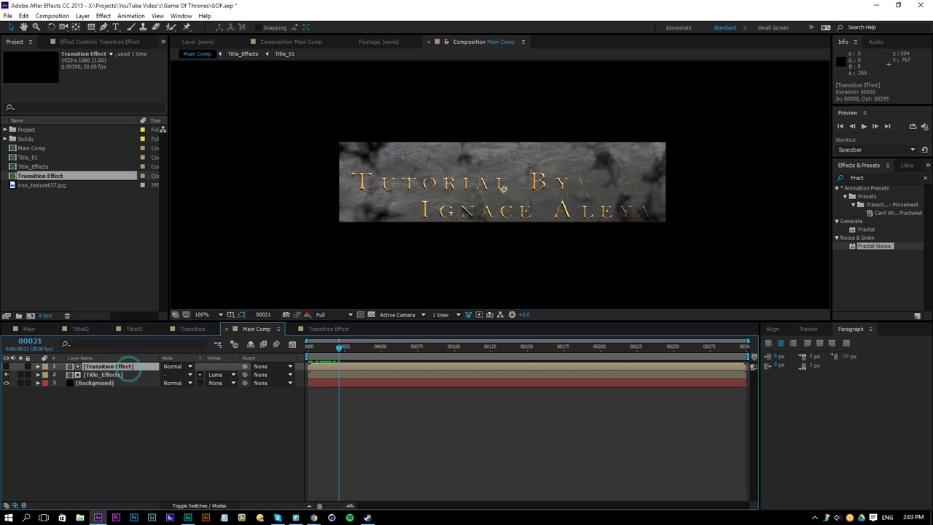
left_click(208, 505)
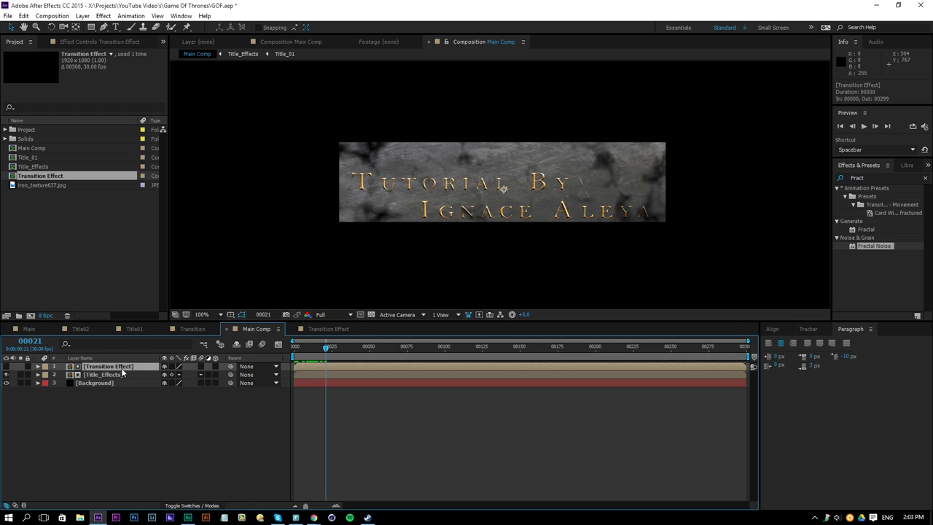
left_click(172, 375)
- Open the Title_Effects comp and duplicate the Title_01 text layer
left_click(124, 377)
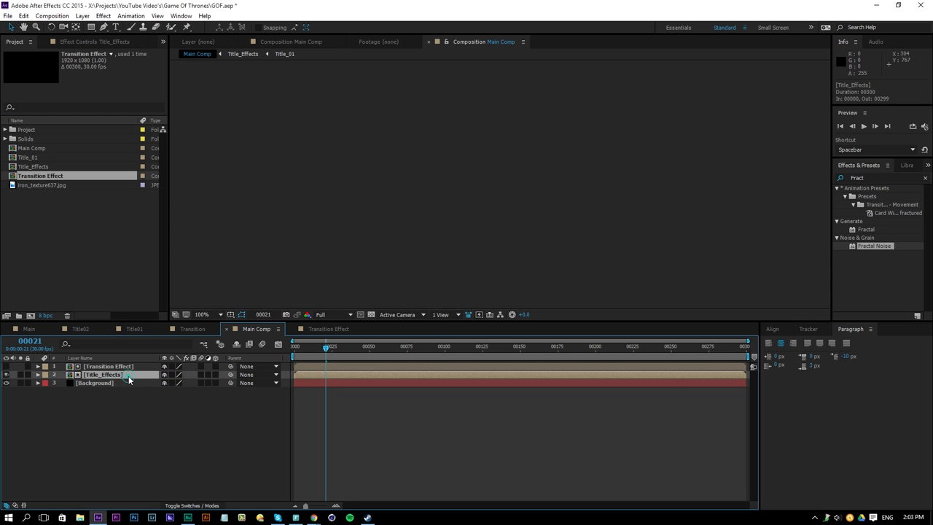
double_click(129, 376)
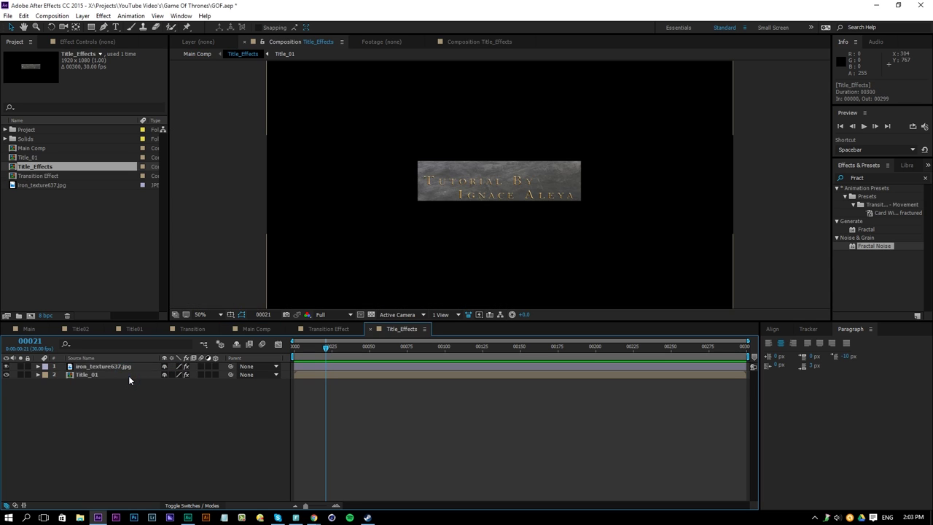
left_click(95, 376)
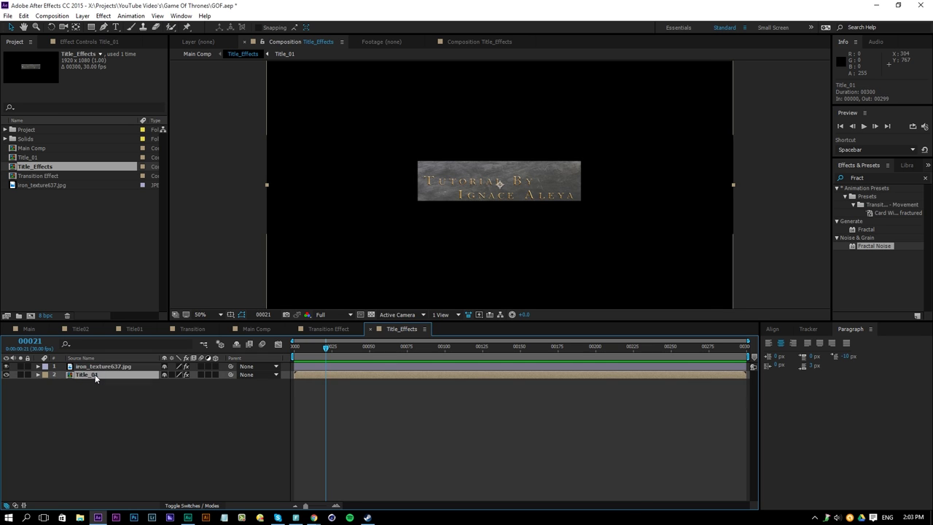
key("ctrl+d")
- Move iron_texture637.jpg between the two Title_01 copies and set its TrkMat to Alpha Matte 'Title_01'
left_click(197, 504)
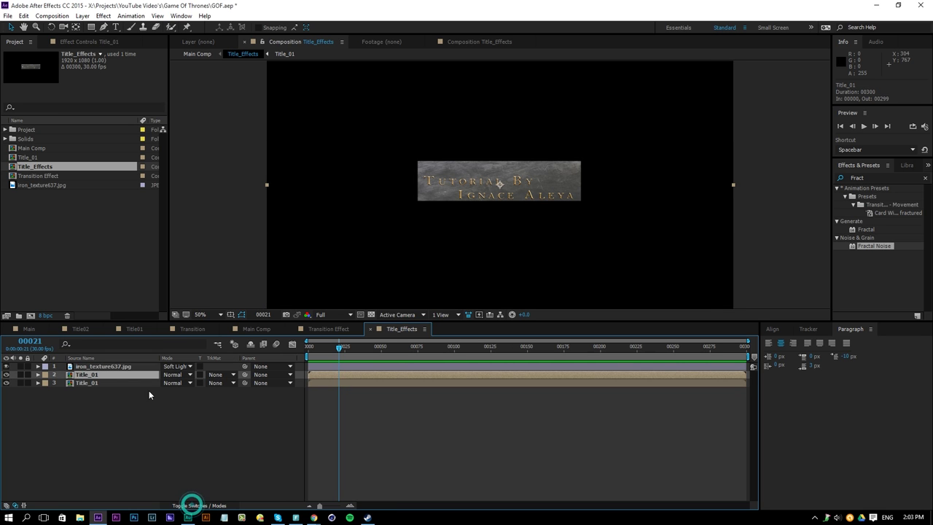
left_click_drag(108, 366, 124, 377)
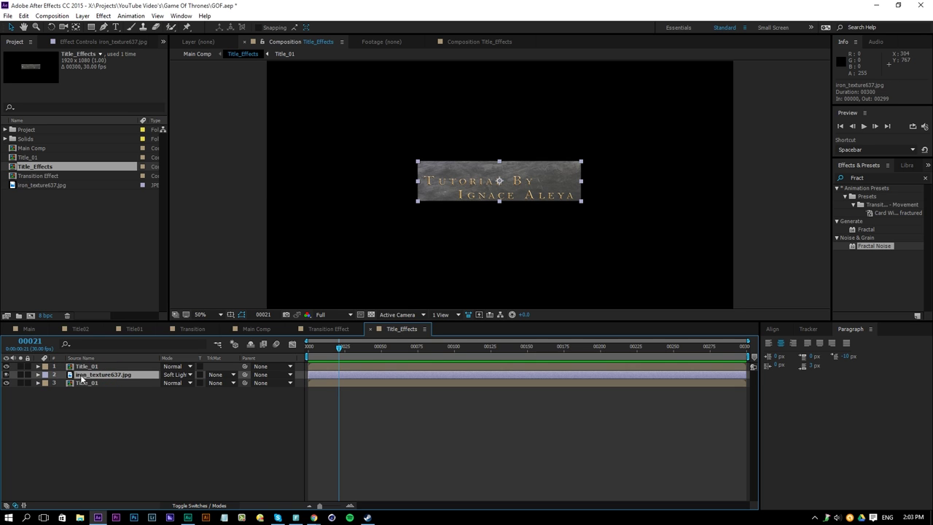
left_click(228, 375)
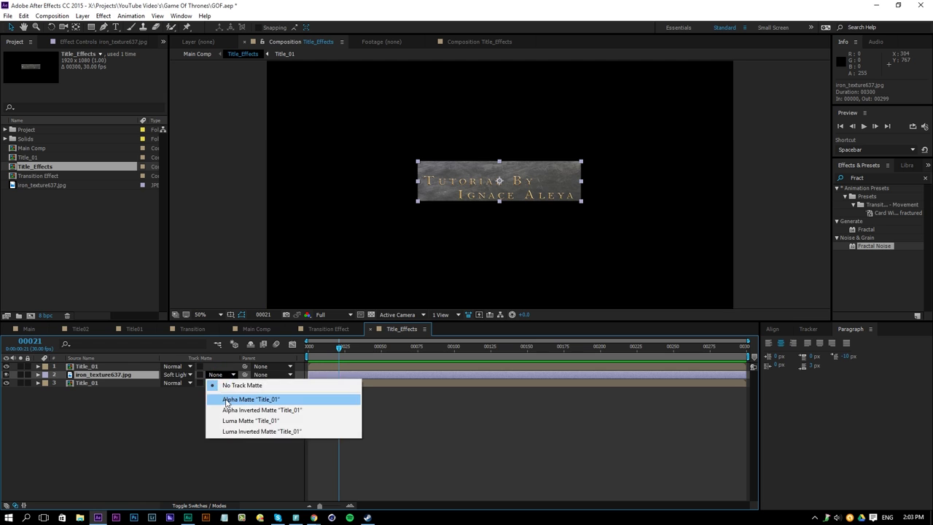
left_click(226, 399)
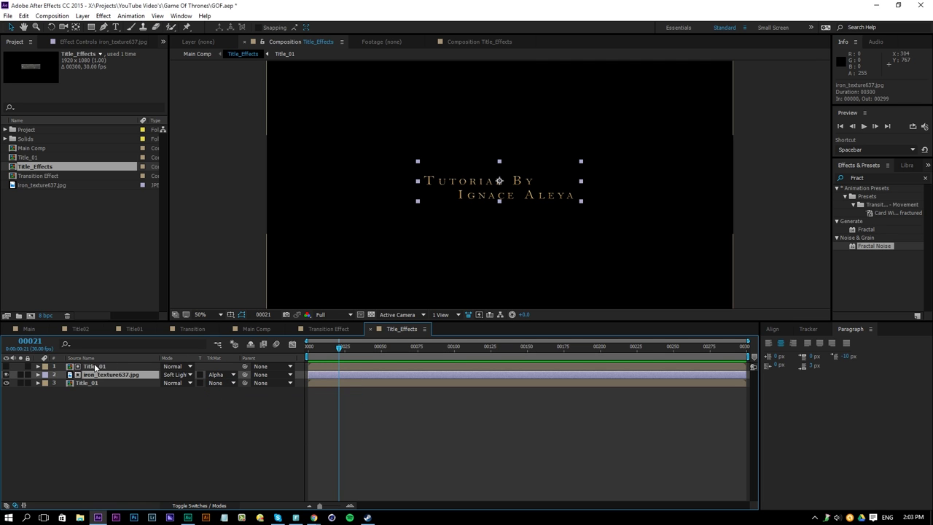
key("period")
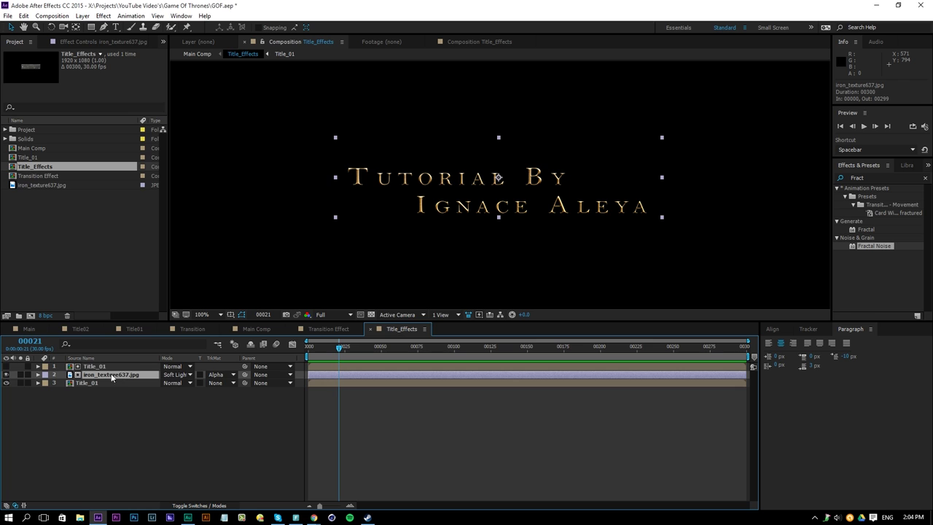
left_click(6, 375)
left_click(7, 374)
- Inspect the textured title in Main Comp, zooming in and checking the Title_Effects and Transition Effect comps
left_click(257, 328)
key("period")
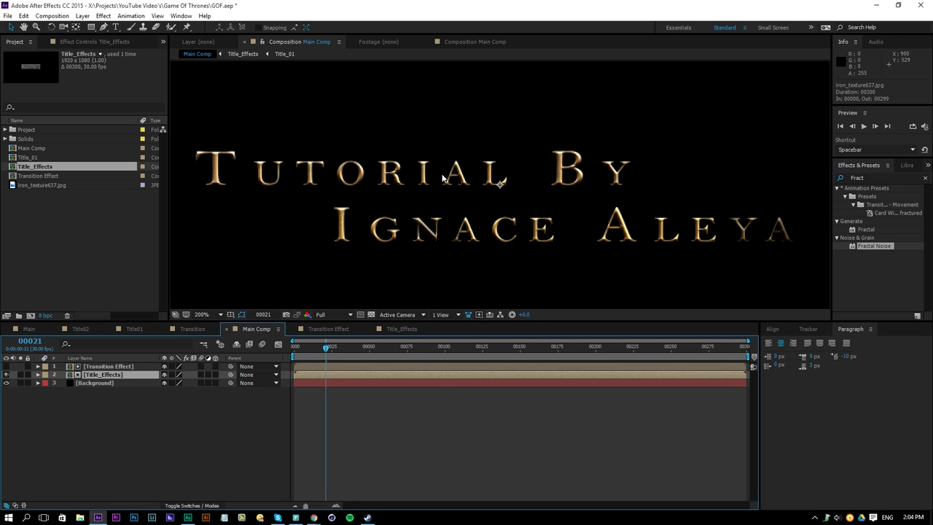
key("comma")
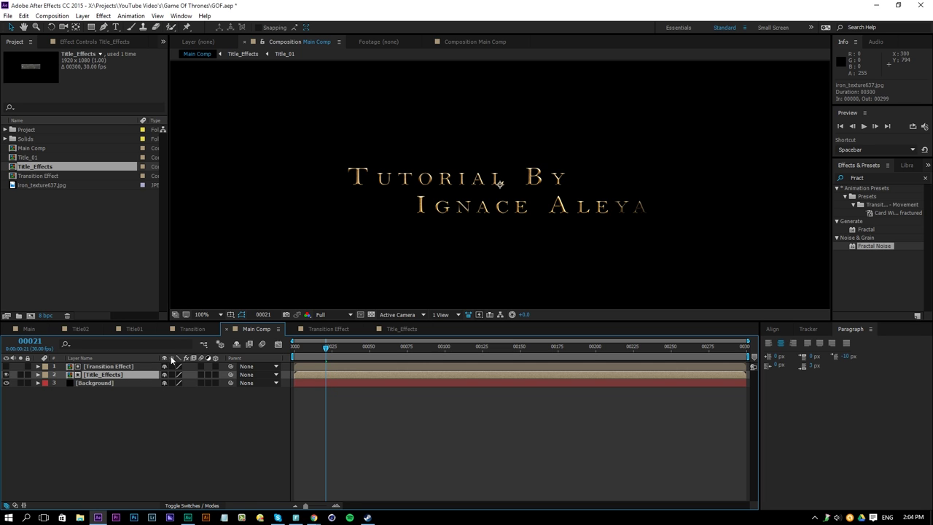
double_click(118, 374)
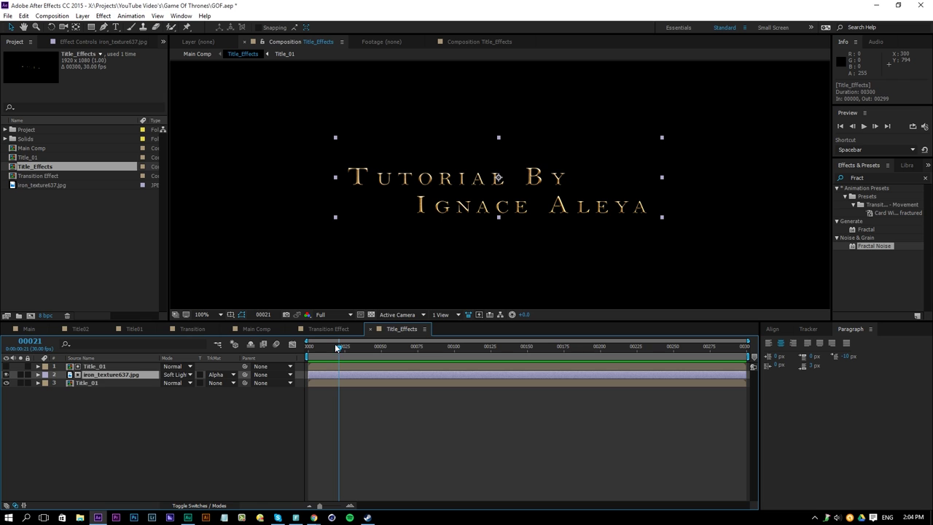
left_click(337, 329)
left_click(255, 328)
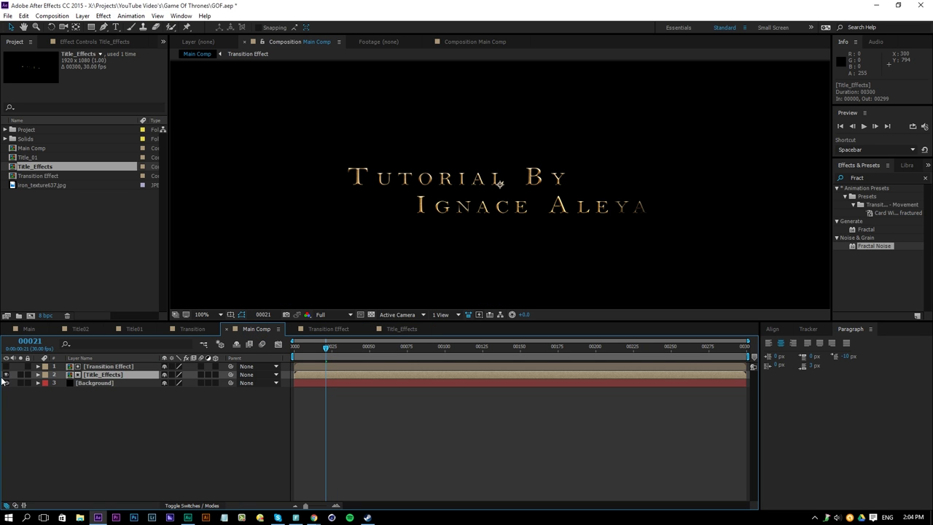
- Preview the Fractal Noise title reveal in Main Comp from frame 0
left_click(108, 366)
left_click_drag(326, 347, 294, 348)
key("space")
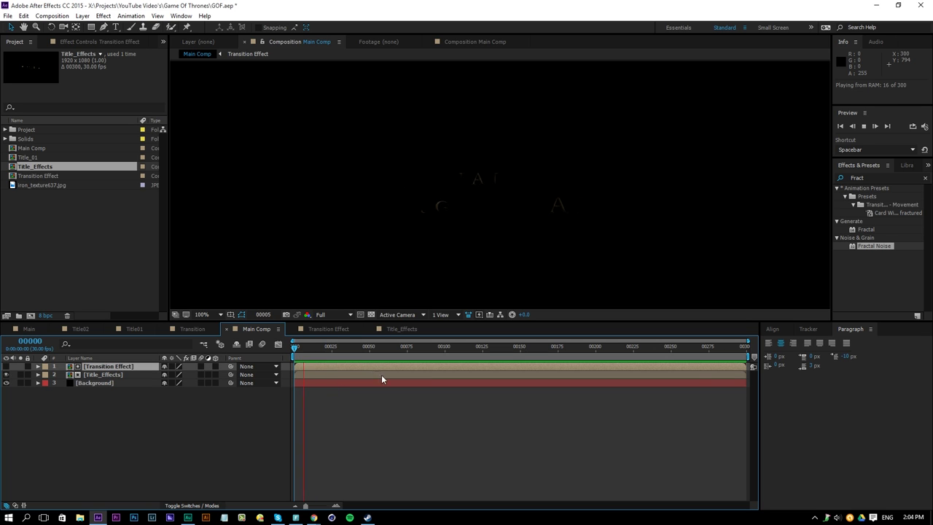
left_click_drag(343, 351, 320, 352)
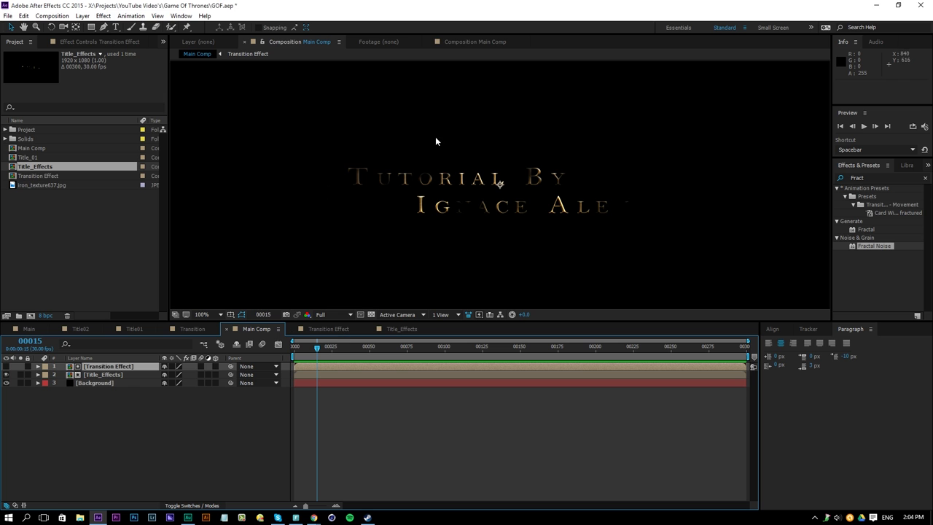
- Raise the Fractal Noise Contrast to 1377 in the Transition Effect comp
left_click(319, 331)
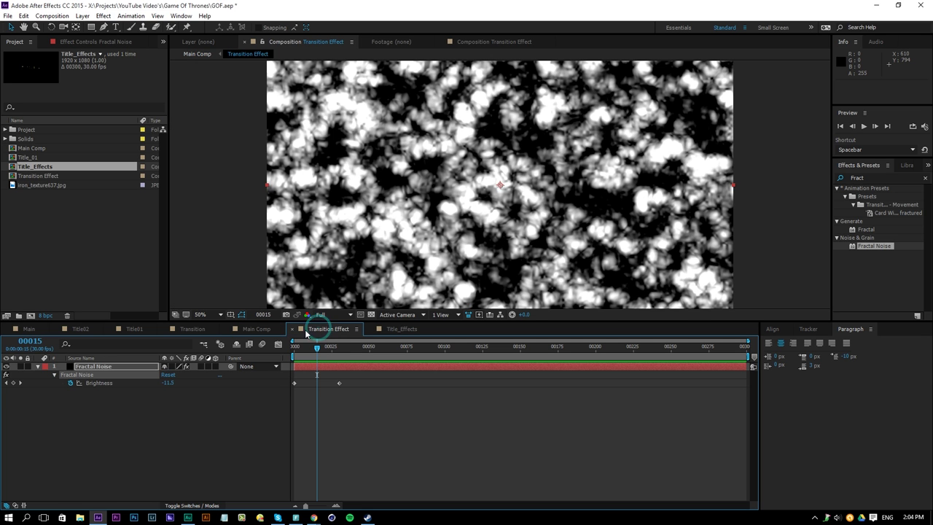
left_click(97, 366)
left_click(84, 42)
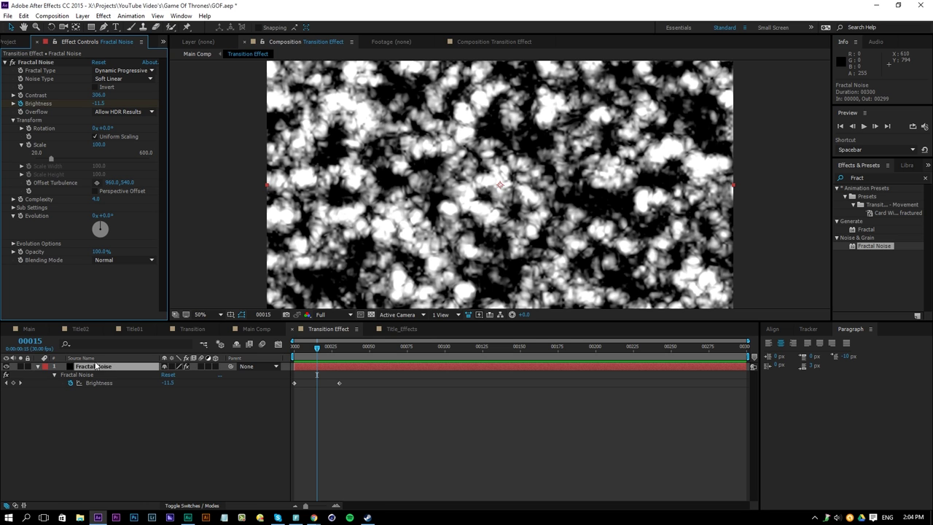
left_click_drag(98, 95, 556, 143)
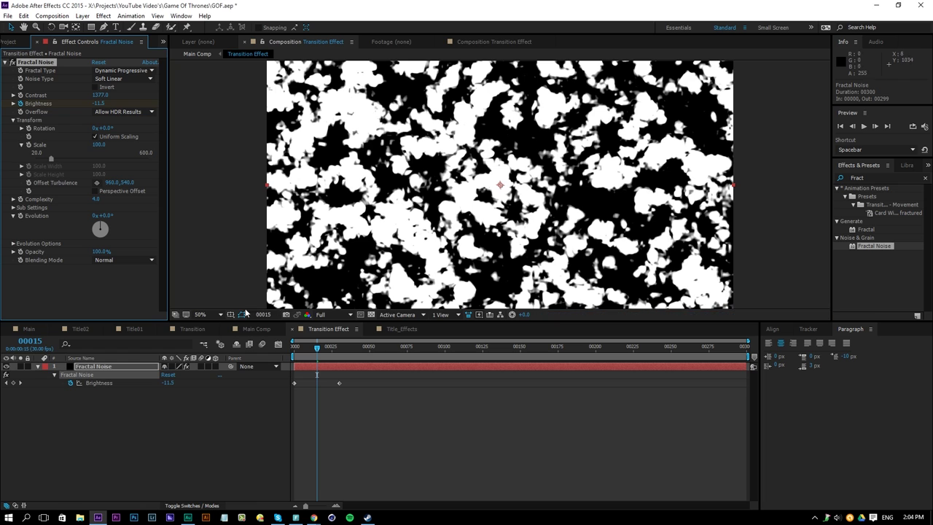
- Preview the harsher, hard-edged title reveal in Main Comp from frame 0
left_click(260, 332)
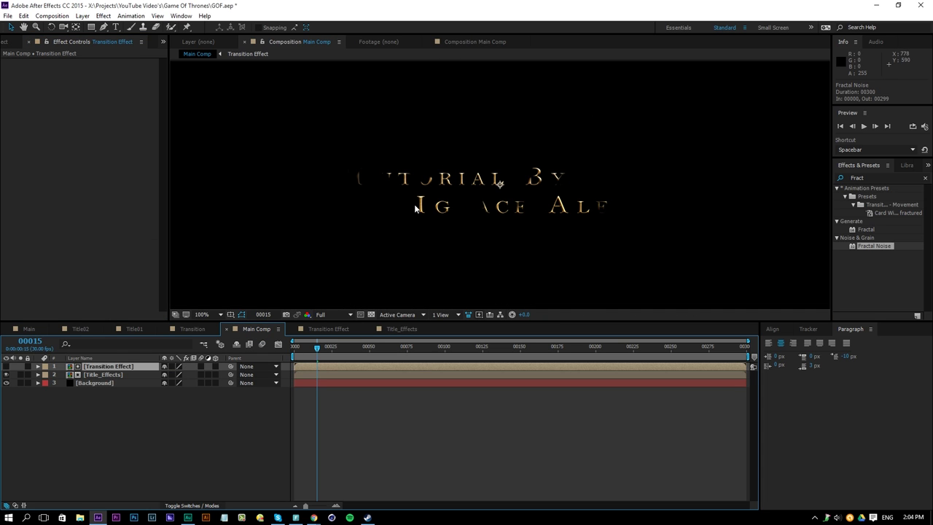
key("space")
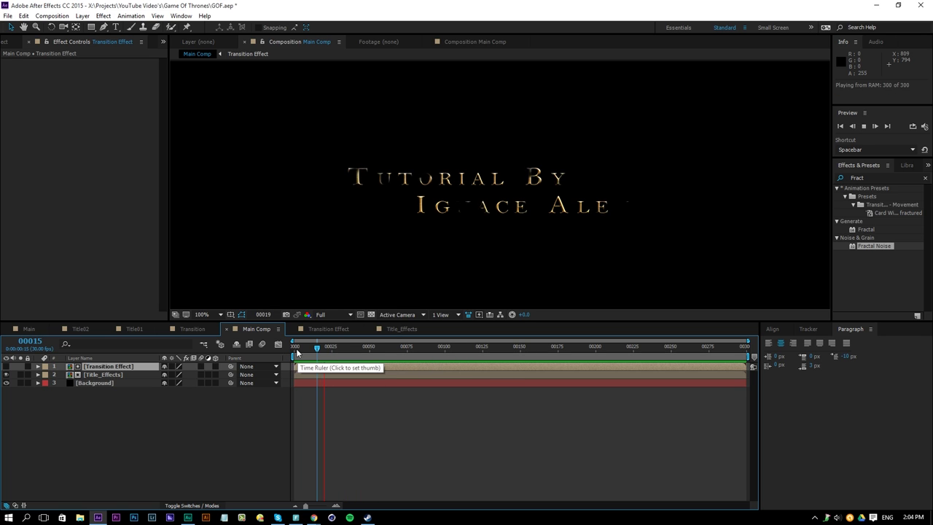
left_click(294, 347)
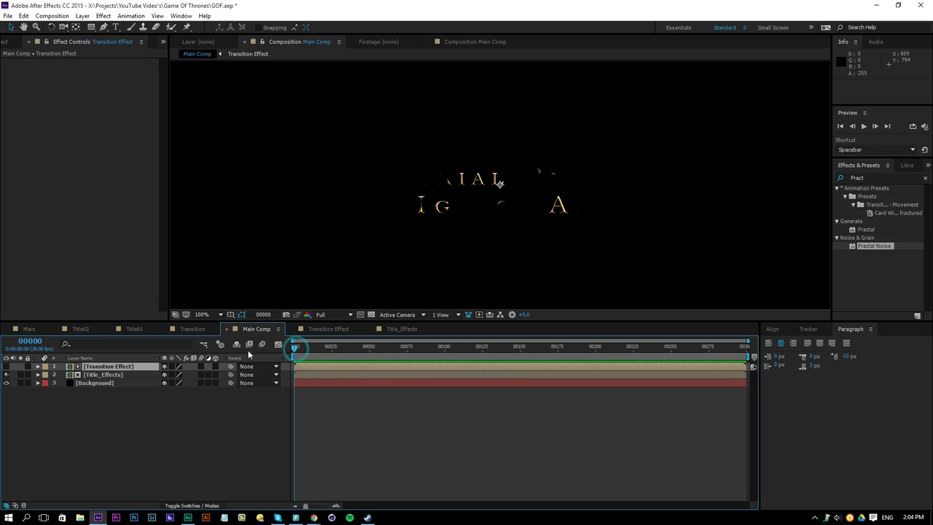
- Set Fractal Noise Brightness to -746 at frame 0 and 560 at frame 30
double_click(316, 366)
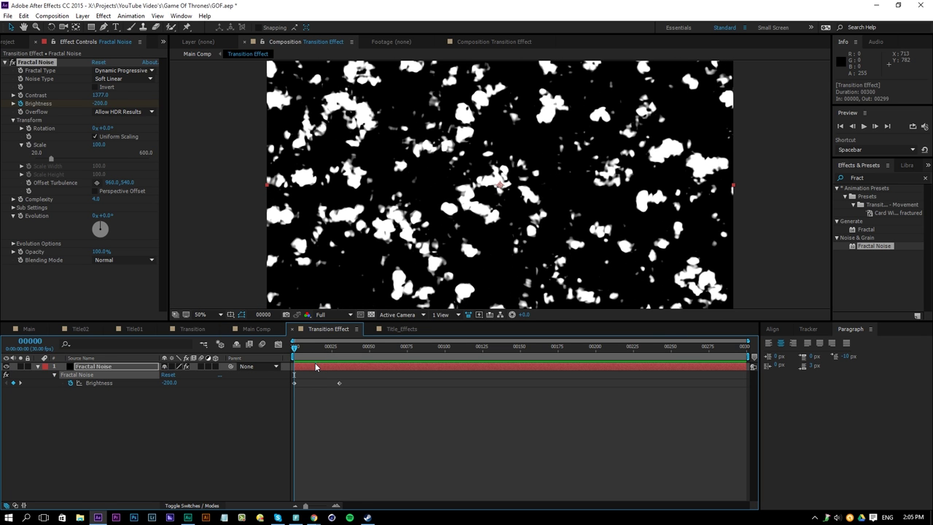
left_click(308, 368)
left_click_drag(170, 382, 172, 386)
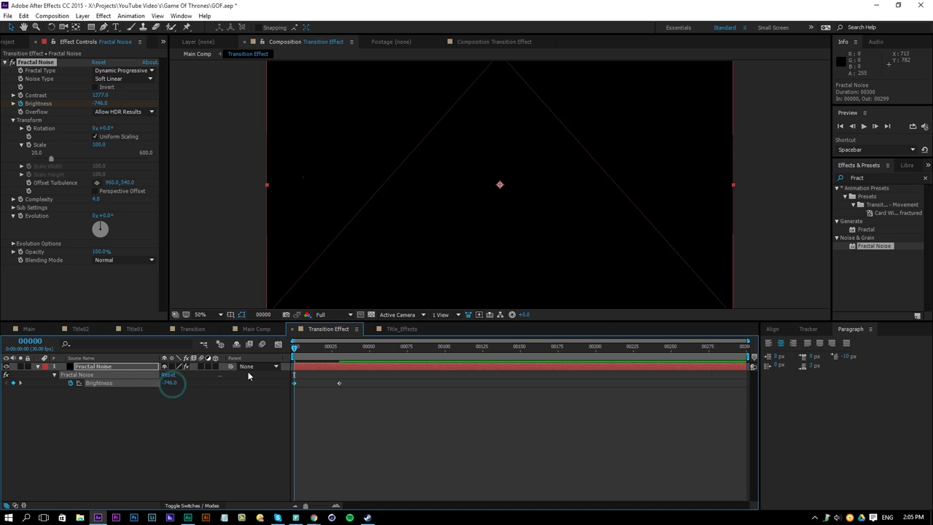
left_click_drag(314, 347, 338, 347)
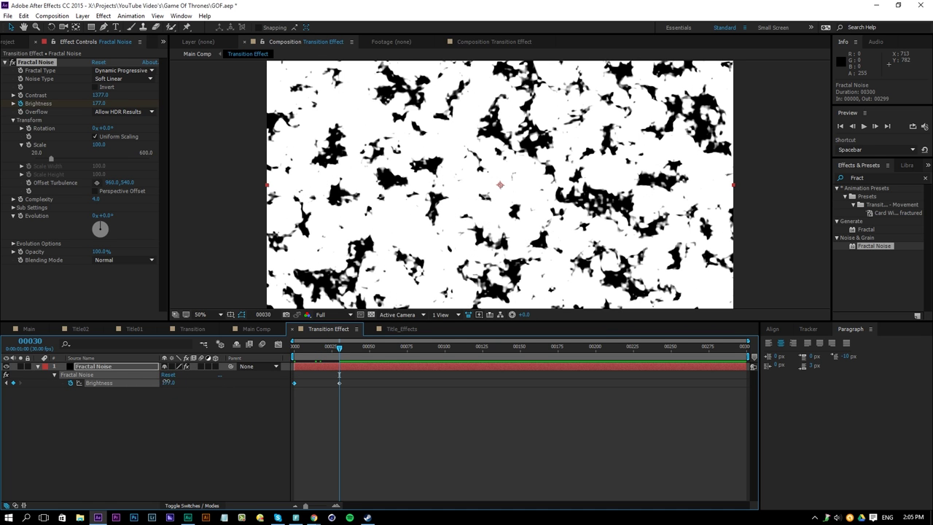
left_click_drag(167, 382, 219, 380)
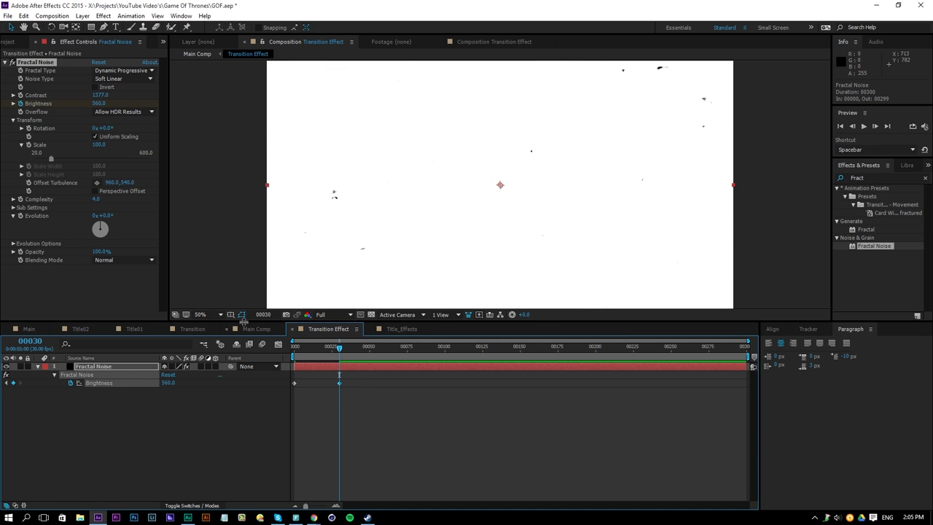
- Preview the full title reveal in Main Comp, then return to Transition Effect
left_click(247, 328)
key("space")
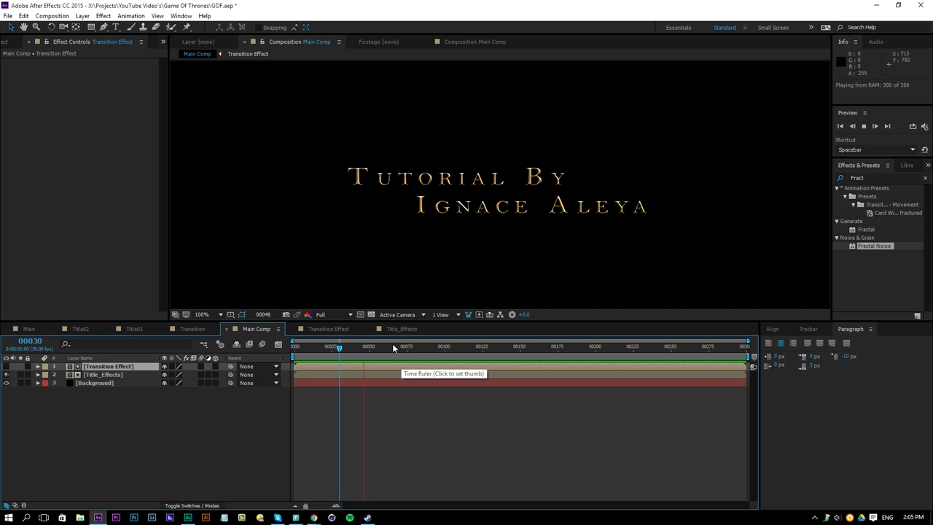
left_click_drag(362, 350, 285, 350)
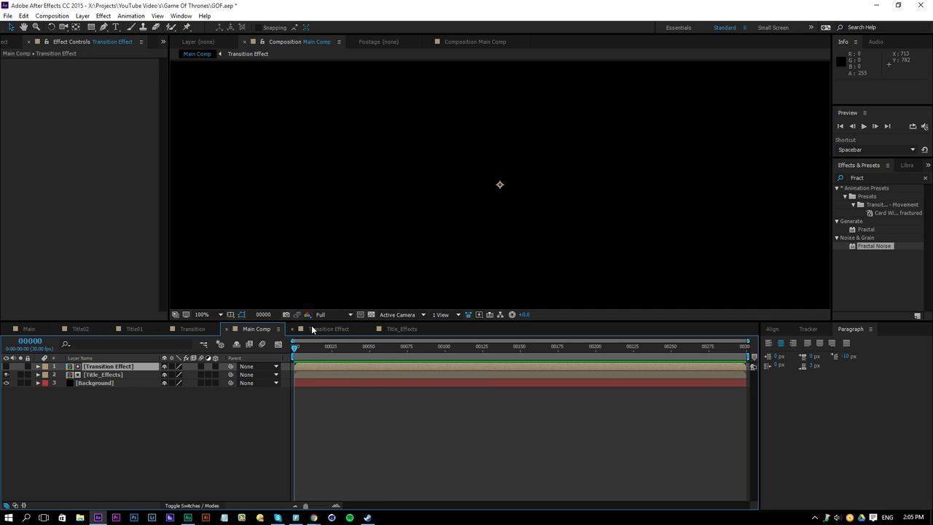
left_click(320, 329)
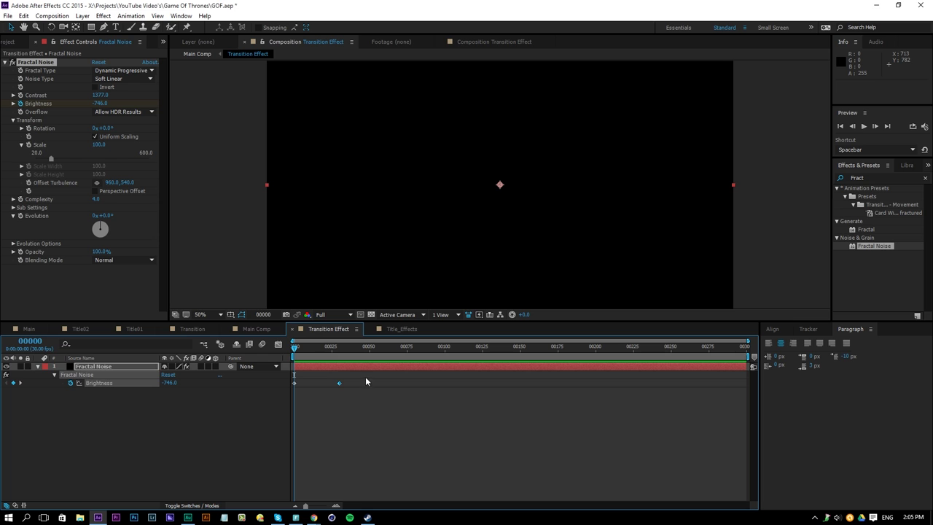
- Apply Easy Ease to both Brightness keyframes and scrub the eased noise animation
left_click_drag(342, 377, 279, 393)
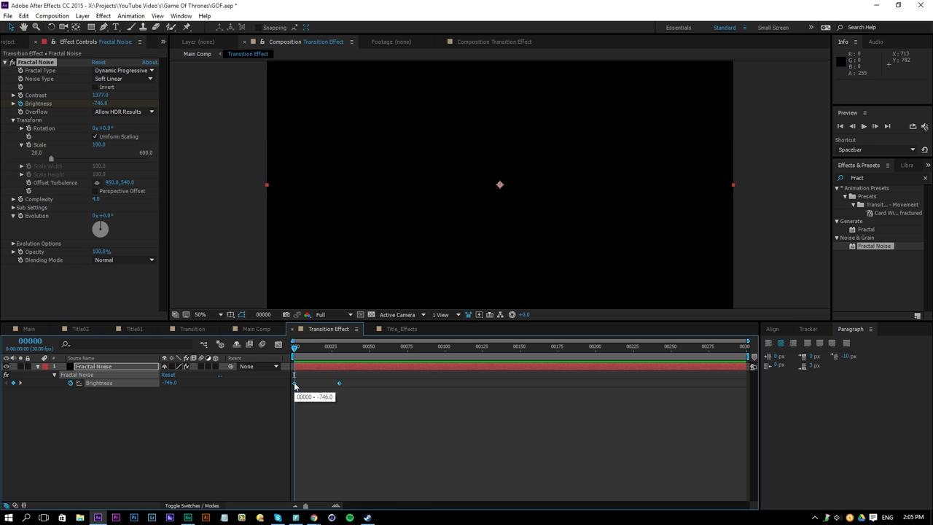
right_click(294, 384)
mouse_move(342, 503)
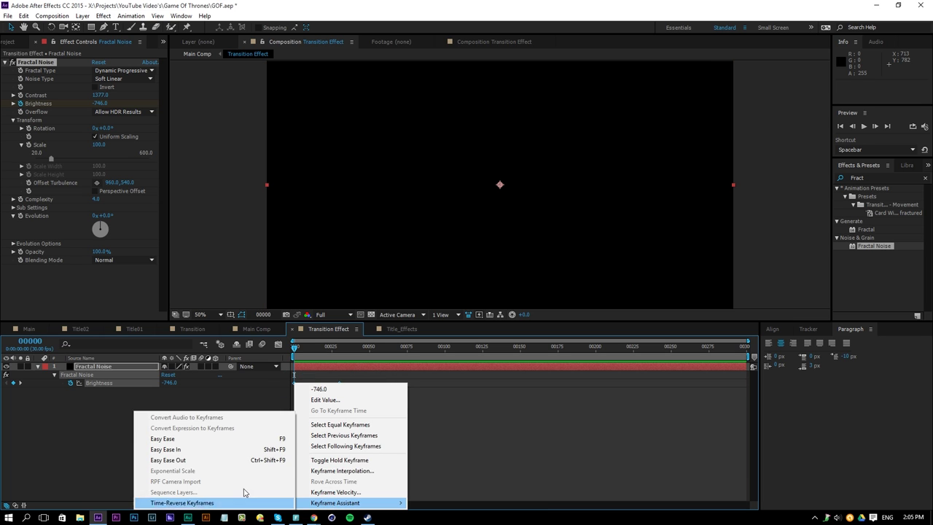
left_click(153, 438)
left_click(192, 426)
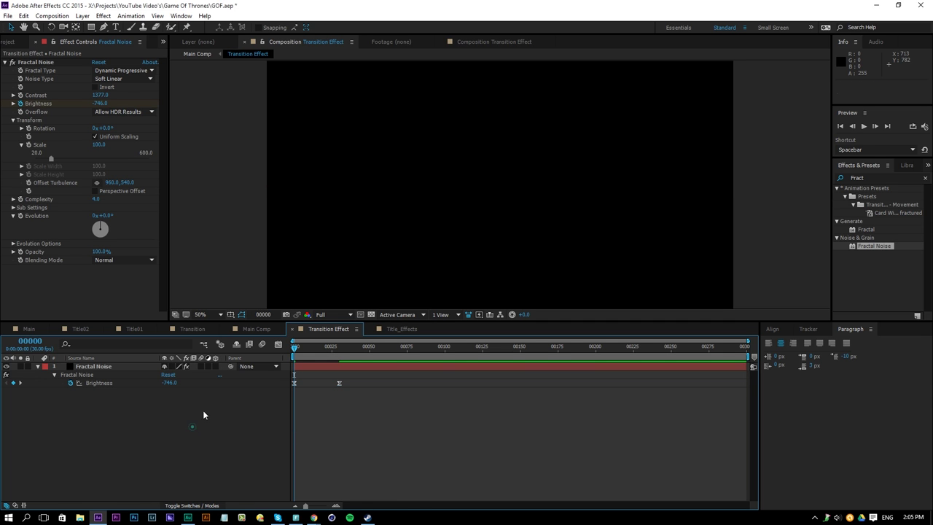
left_click_drag(294, 348, 339, 385)
- Preview the smoother eased title reveal in Main Comp
left_click(254, 329)
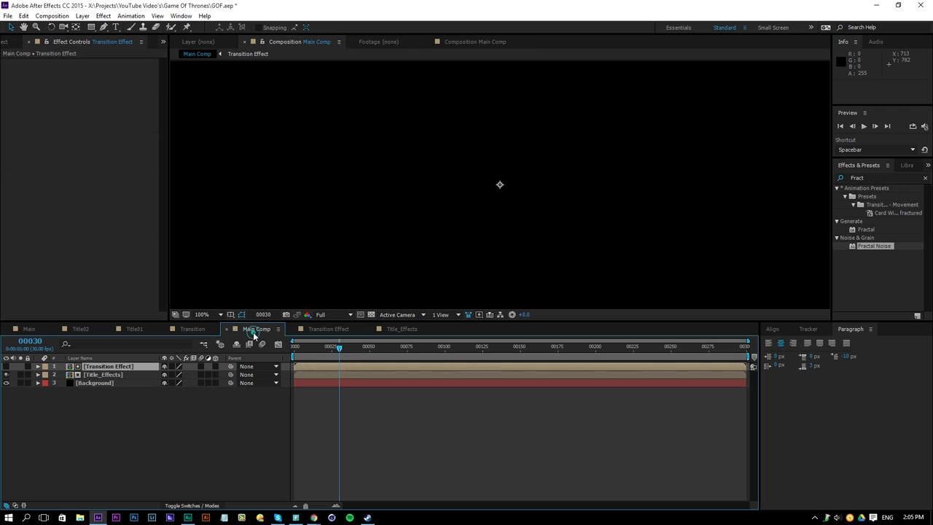
key("space")
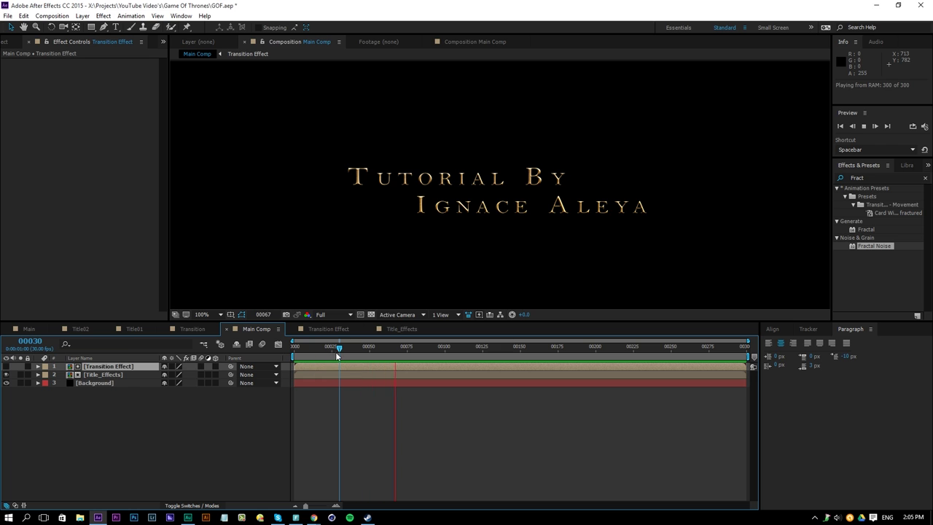
left_click_drag(336, 351, 406, 367)
- Add a Brightness keyframe at frame 76 holding 560 and copy the -746 frame-0 keyframe
left_click(331, 332)
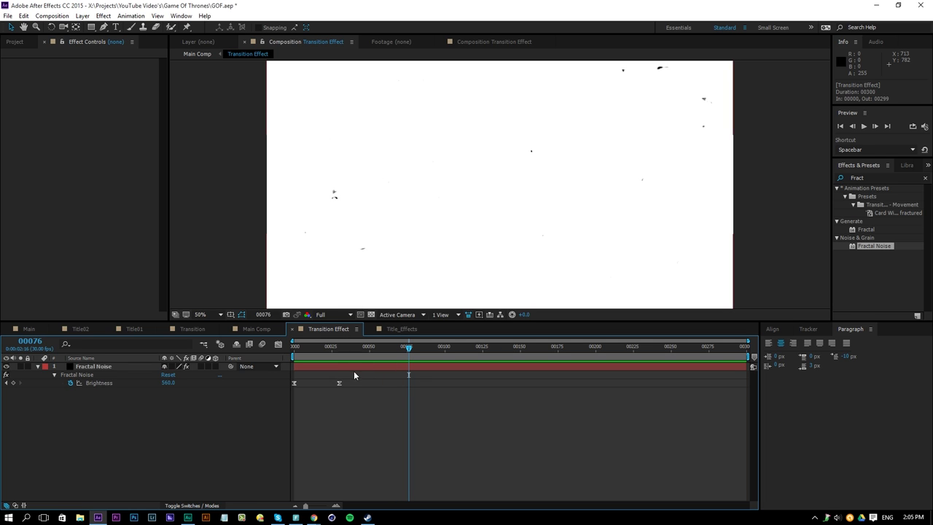
left_click(14, 383)
left_click_drag(409, 348, 455, 364)
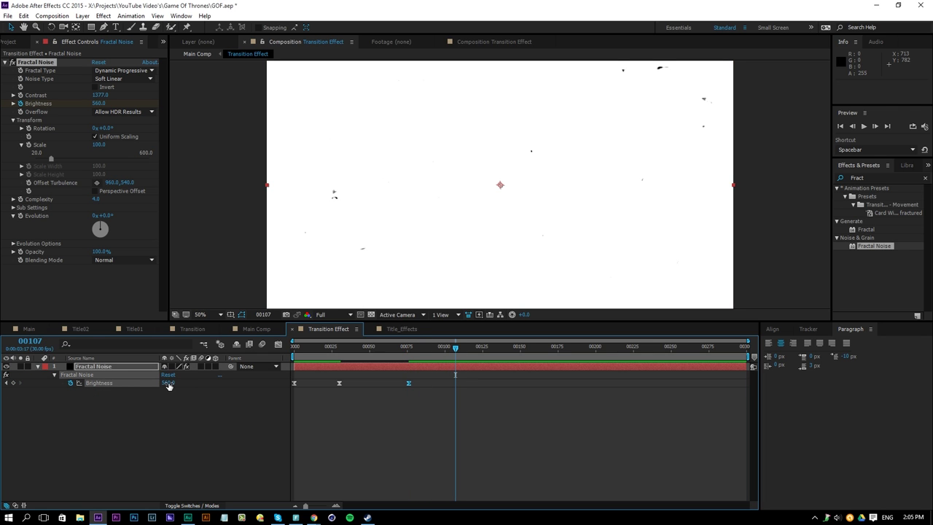
left_click(168, 383)
left_click(294, 382)
right_click(293, 385)
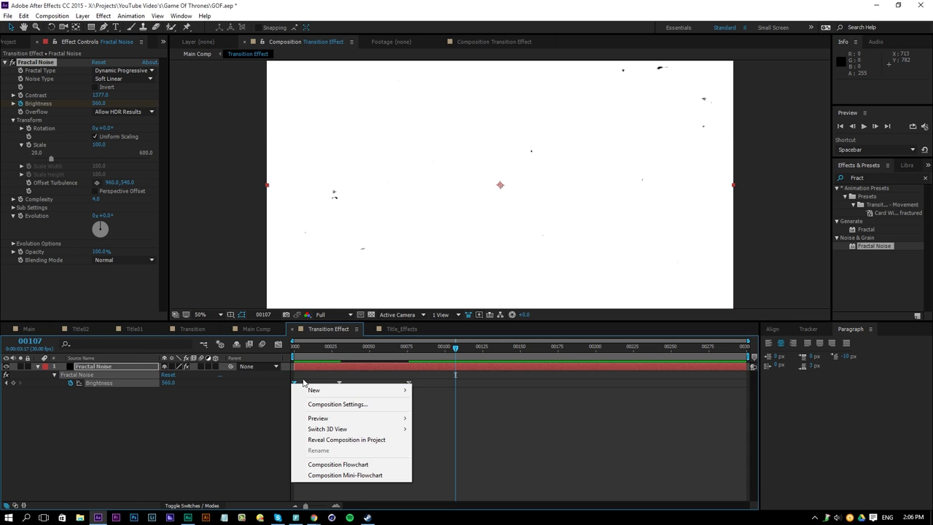
left_click(301, 376)
- Paste the -746 Brightness keyframe at frame 107 and preview the title dissolving out in Main Comp
key("ctrl+v")
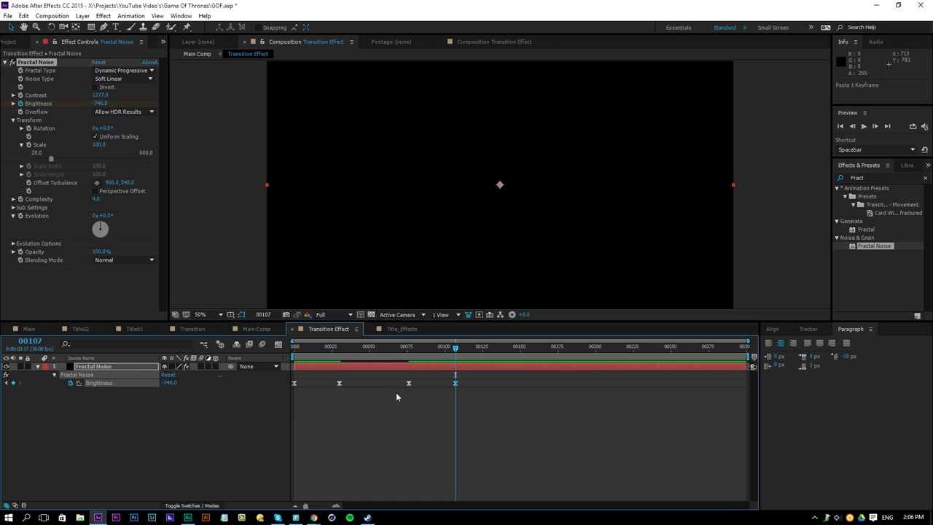
left_click_drag(447, 344, 454, 374)
left_click(250, 329)
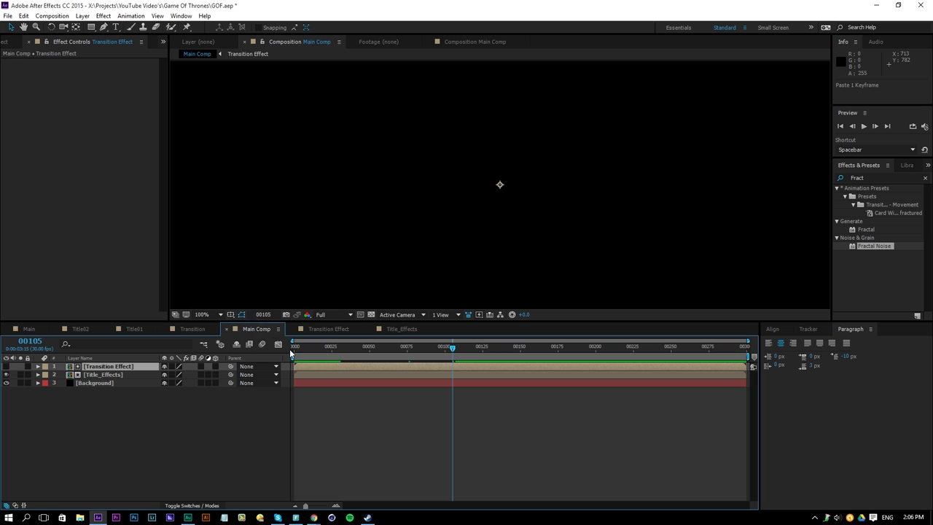
key("space")
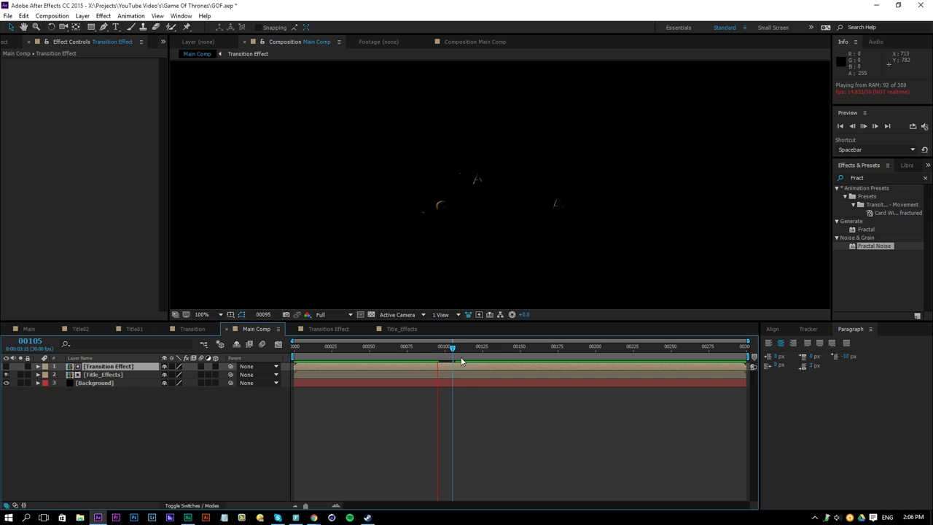
- Duplicate the Transition Effect and Title_Effects layers and start the copies at frame 105
key("space")
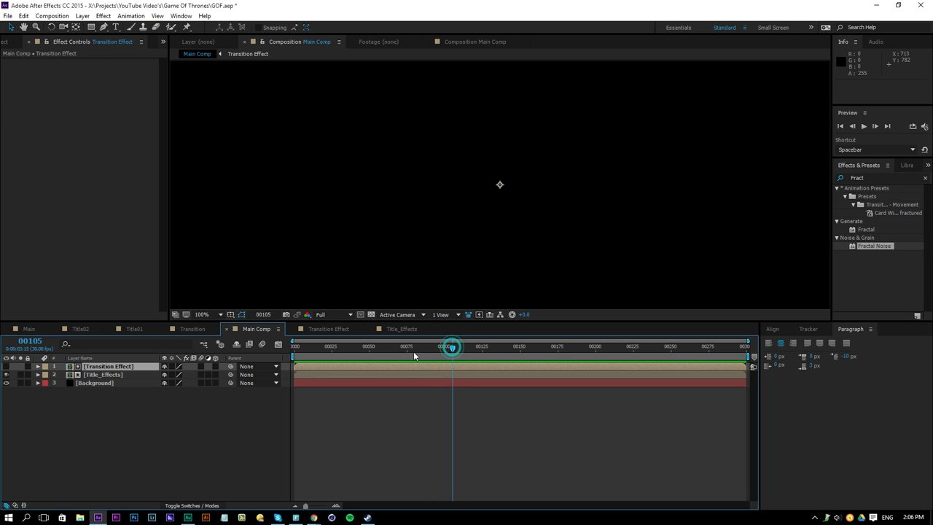
left_click(329, 332)
left_click(262, 329)
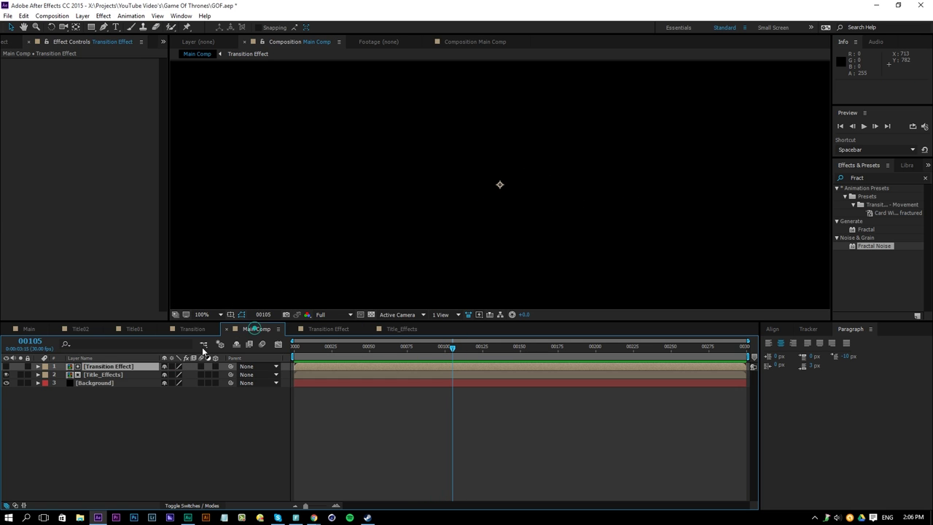
left_click(109, 375, "ctrl")
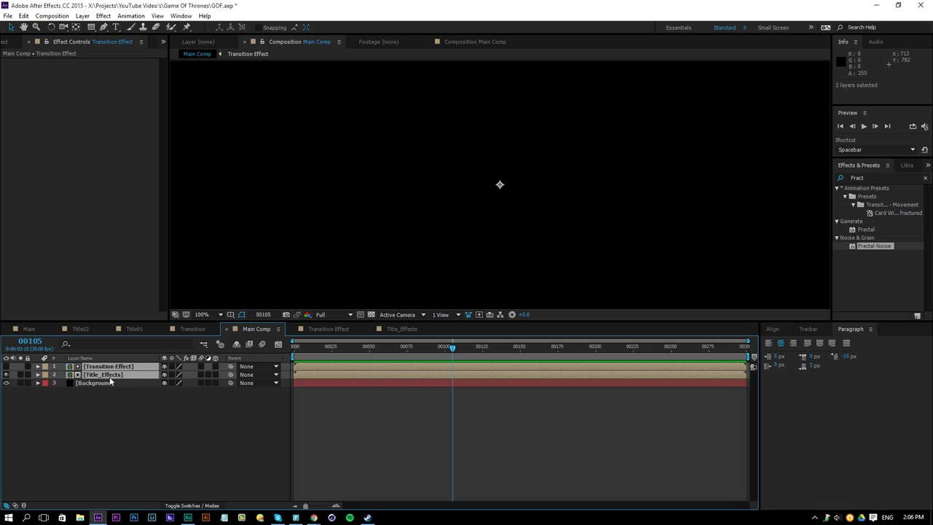
key("ctrl+d")
left_click_drag(312, 366, 467, 384)
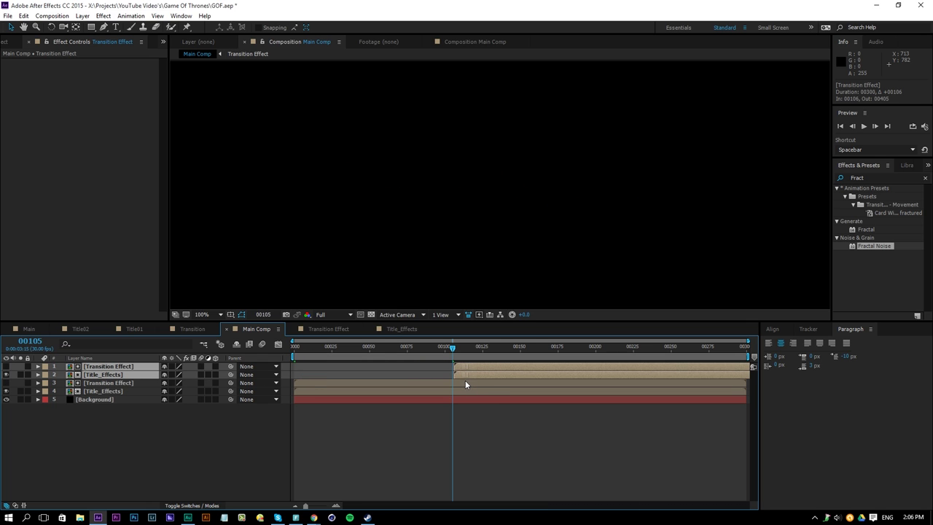
left_click(430, 378)
- Duplicate the Title_01 and Title_Effects comps, creating Title_02 and Title_Effects 2
left_click(9, 41)
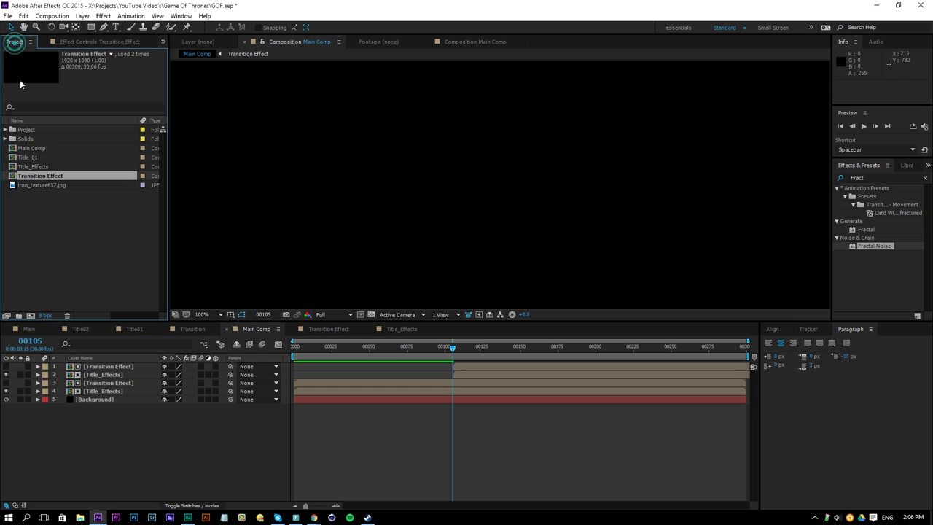
left_click(32, 166)
left_click(28, 157)
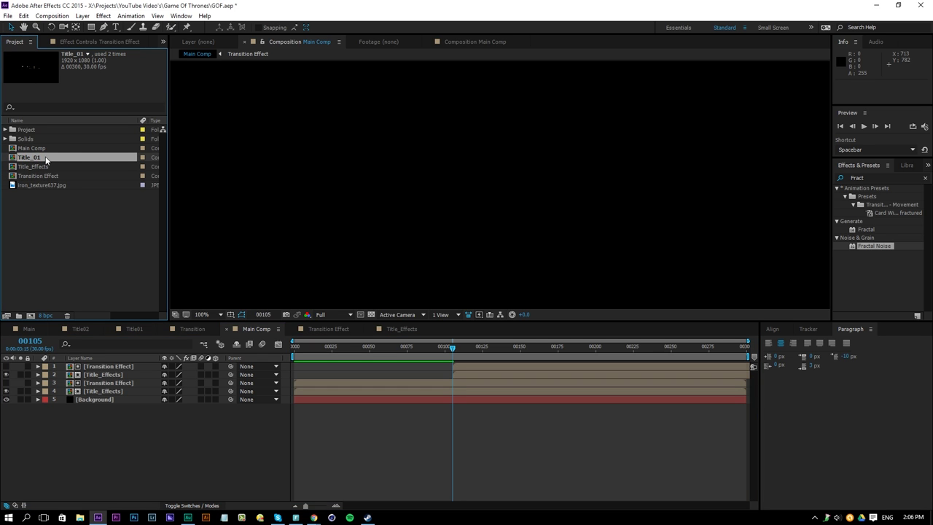
left_click(39, 167, "ctrl")
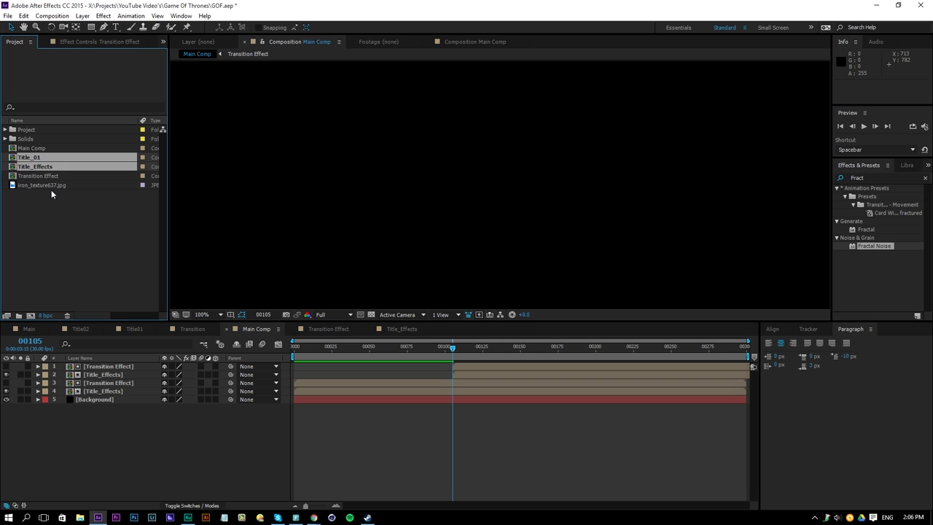
key("ctrl+d")
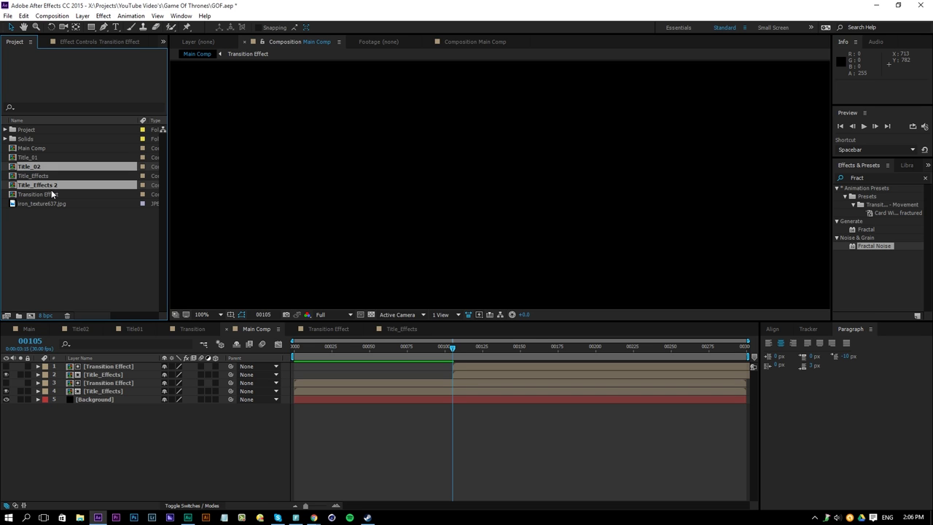
left_click(45, 240)
- Open Title_02 and replace the 'Tutorial By' line with 'Subscribe'
left_click(36, 167)
double_click(36, 166)
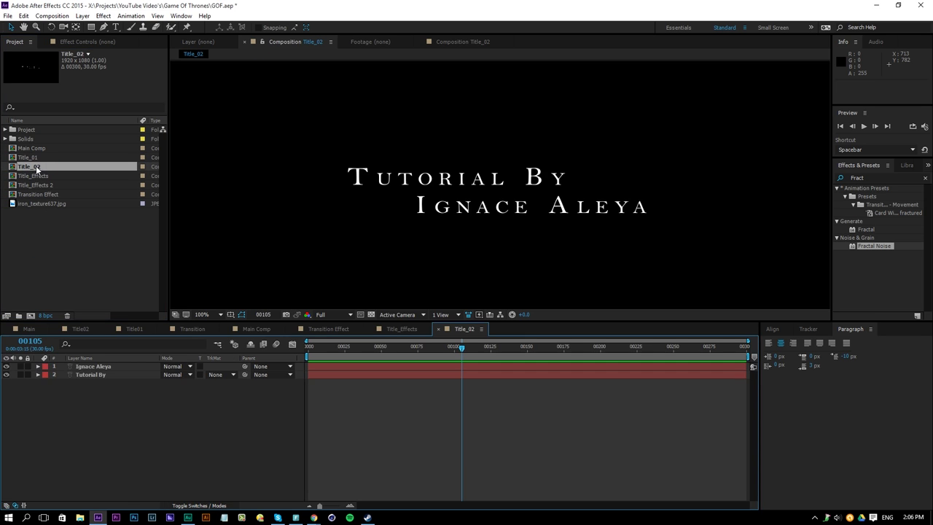
left_click(116, 27)
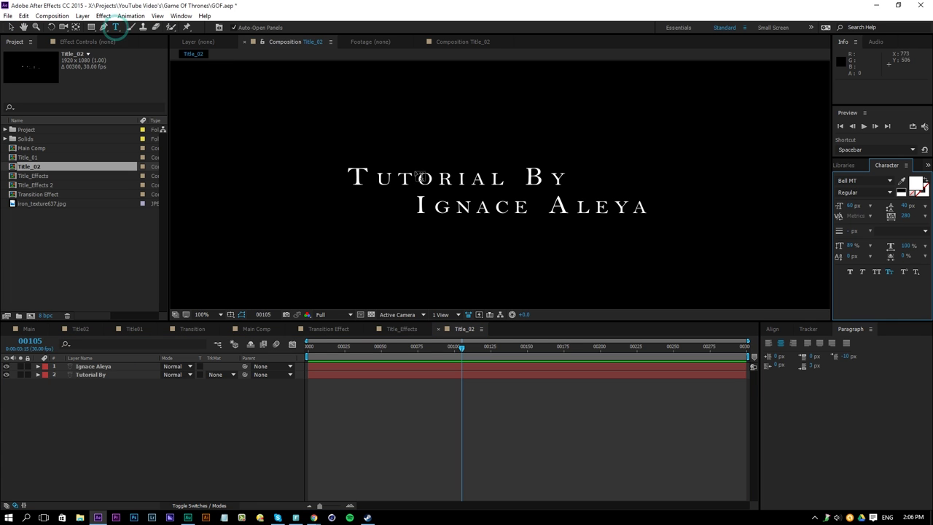
left_click(412, 173)
key("Escape")
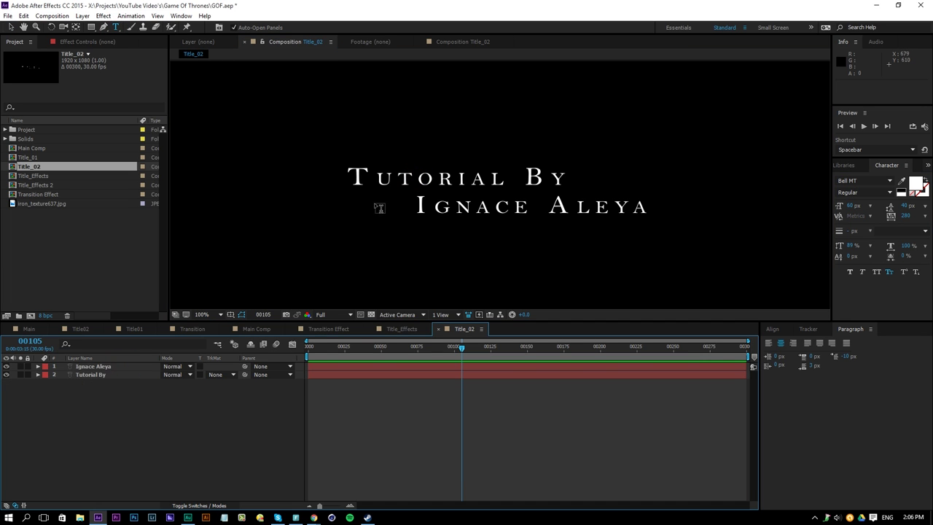
triple_click(378, 177)
type("Sub")
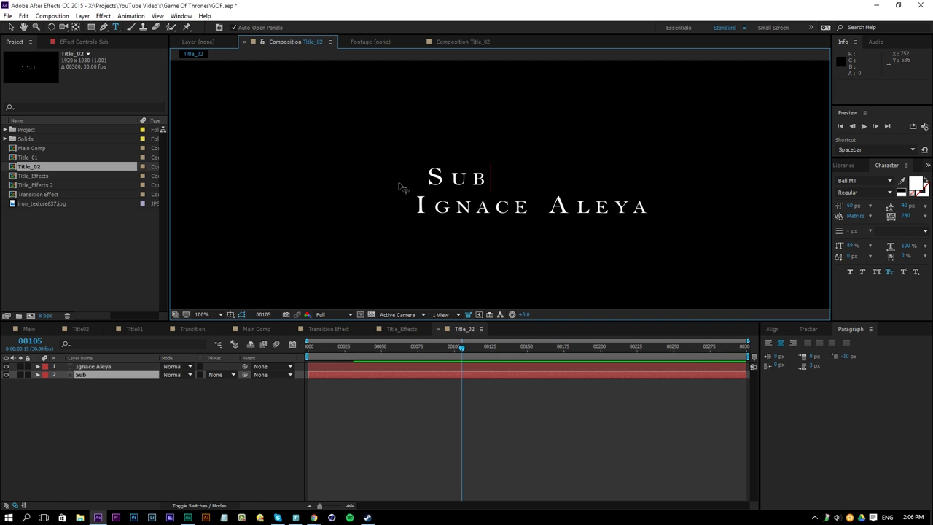
type("scribe")
key("BackSpace")
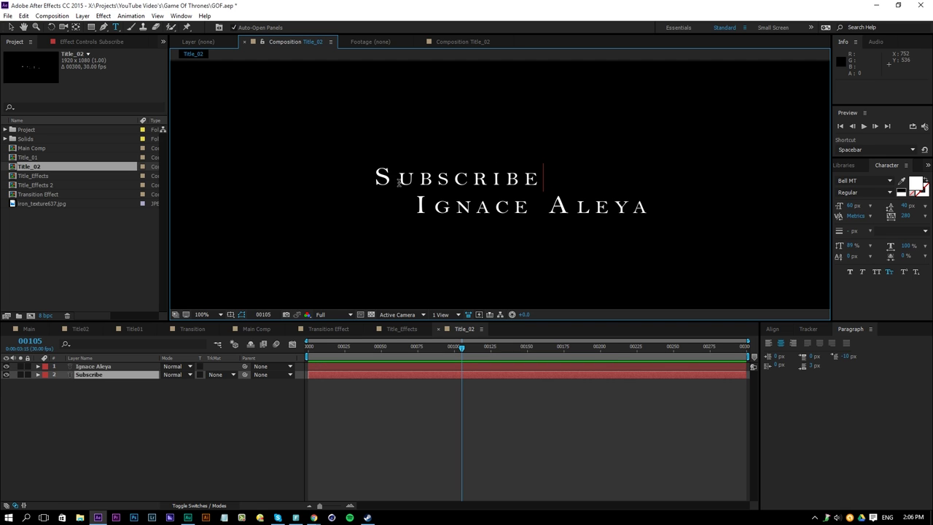
- Change the second line to 'For More Tutorials' and shift Subscribe slightly left
left_click(349, 367)
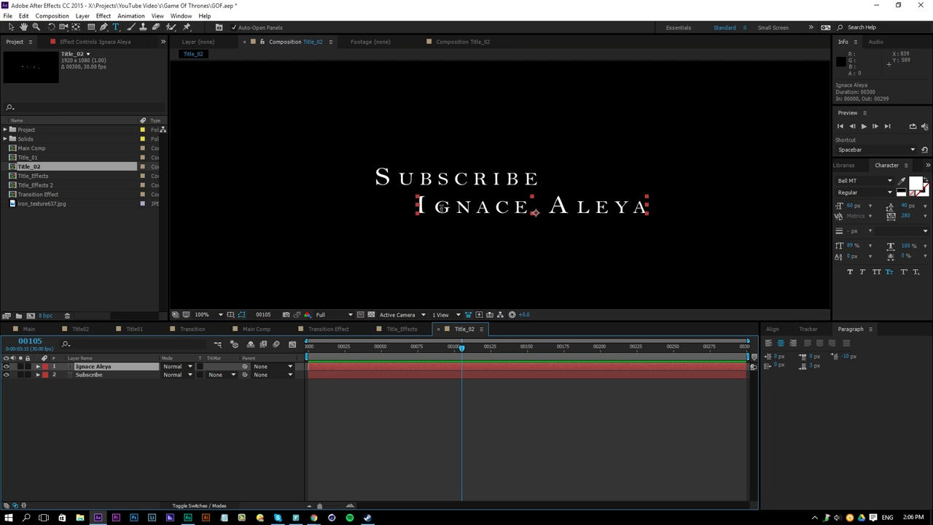
triple_click(441, 208)
type("For More Tutorials")
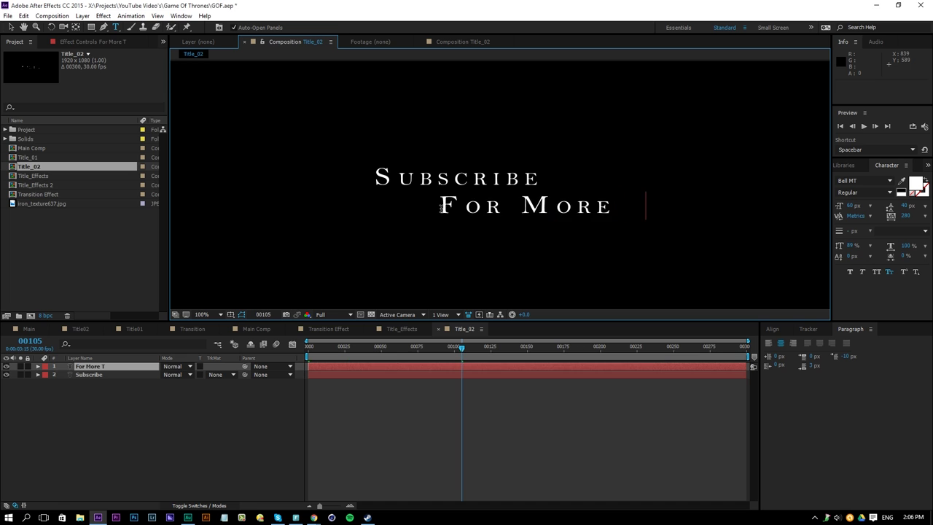
left_click(404, 375)
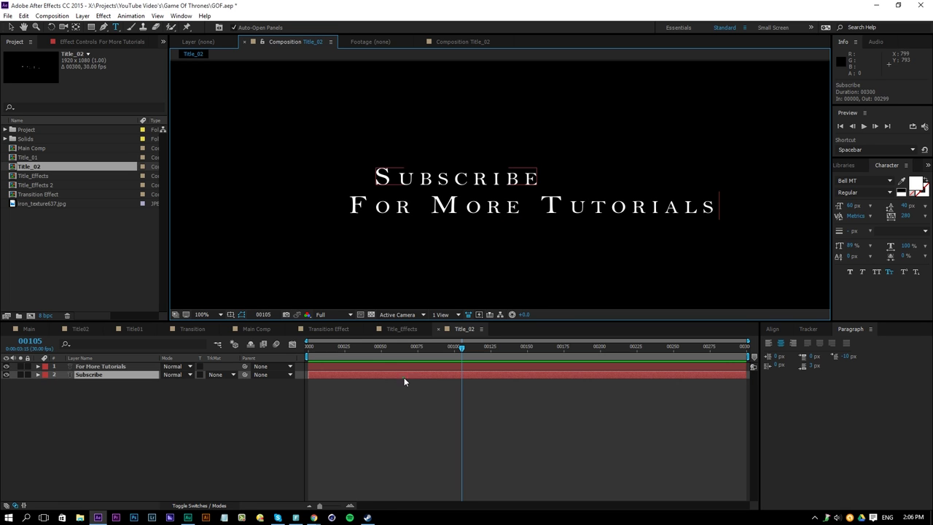
key("v")
left_click_drag(459, 184, 395, 179)
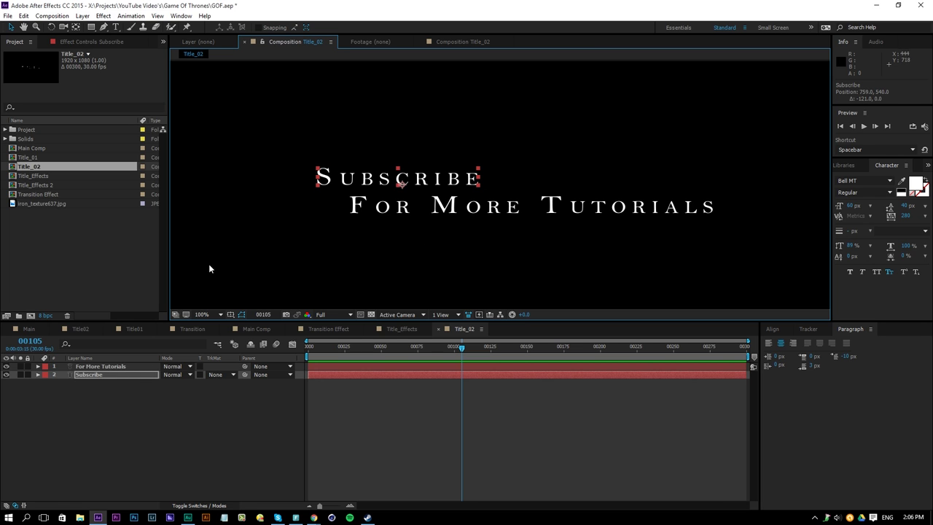
- In Title_Effects 2, replace both Title_01 layers with Title_02 via Alt-drag from the Project panel
double_click(36, 185)
left_click(97, 366)
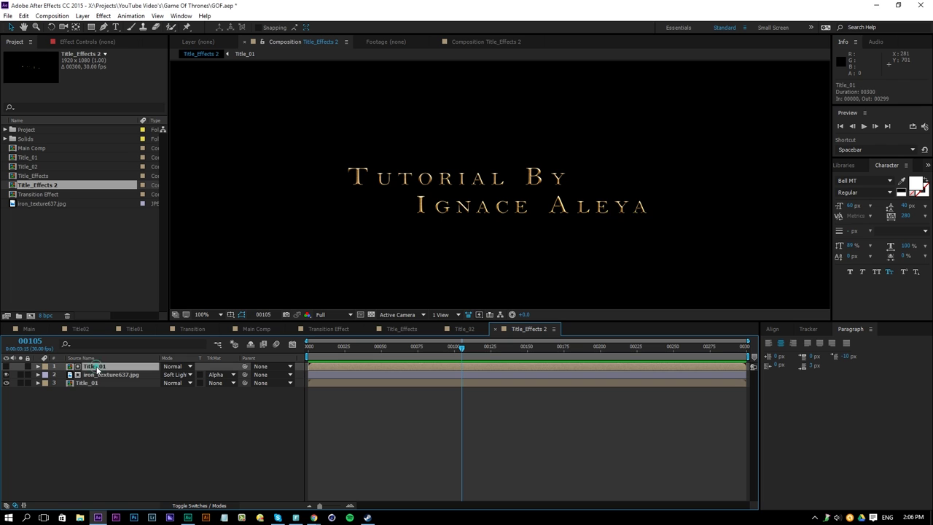
left_click(92, 384, "ctrl")
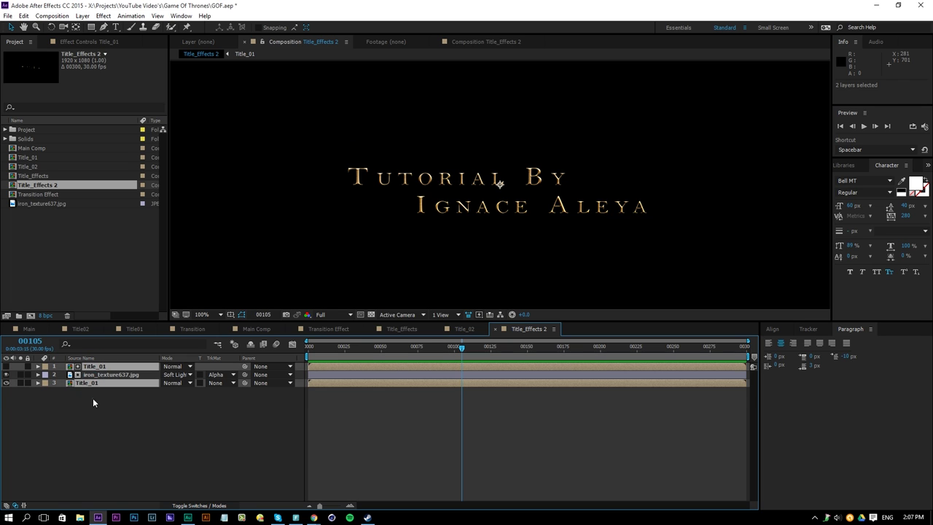
left_click(93, 384)
left_click(96, 366, "ctrl")
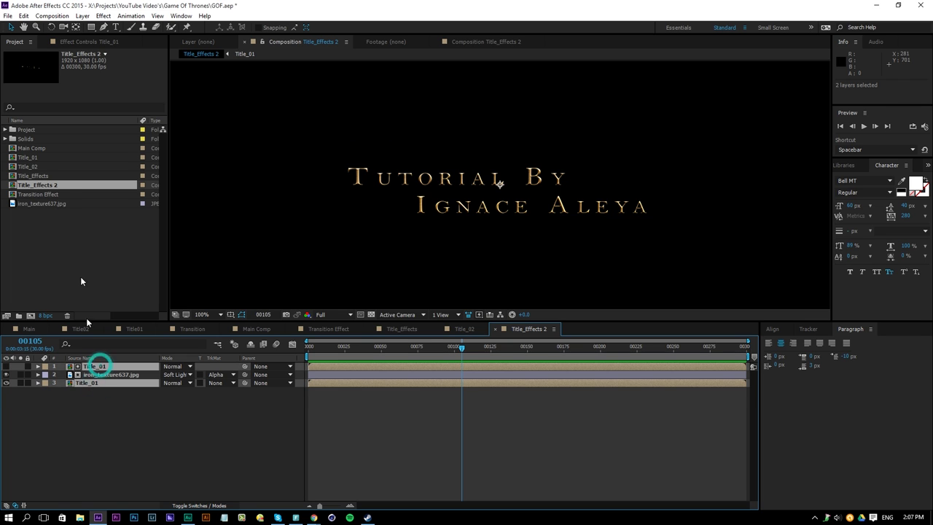
left_click(35, 168)
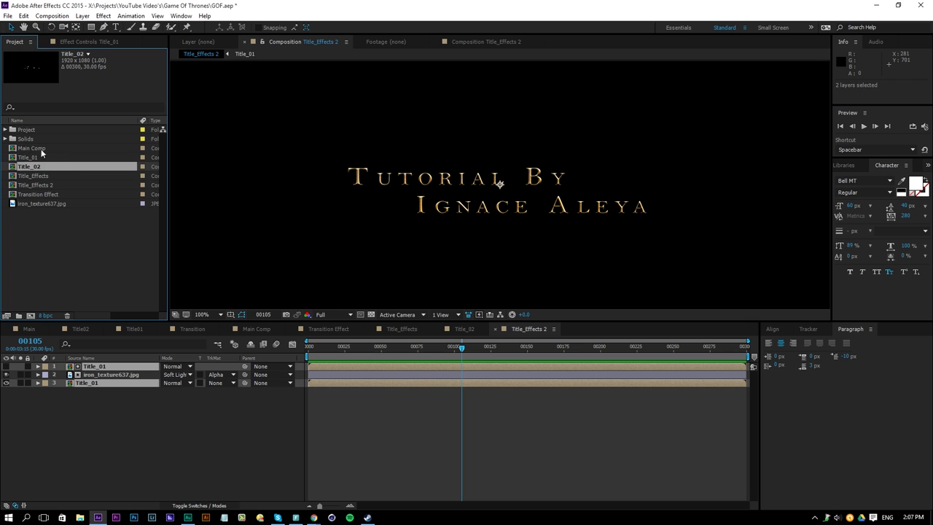
left_click_drag(52, 162, 95, 373)
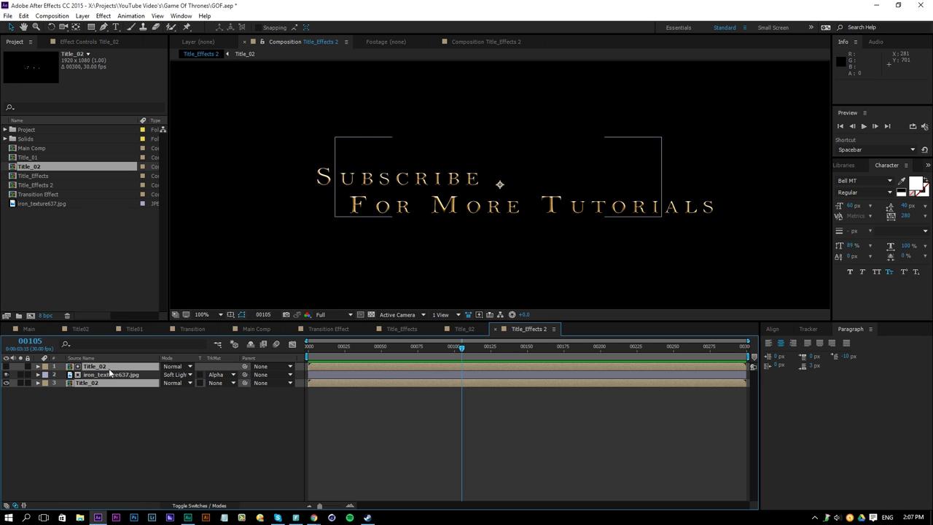
left_click(103, 429)
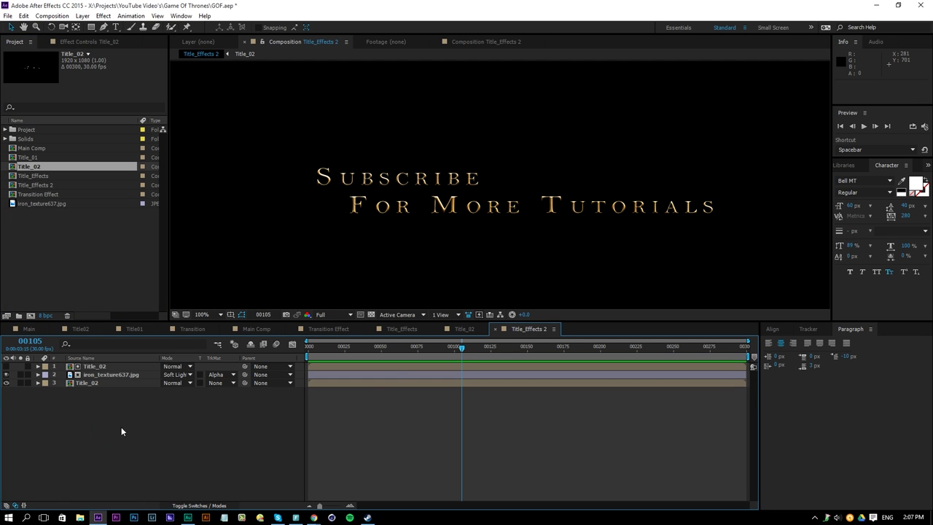
left_click(251, 329)
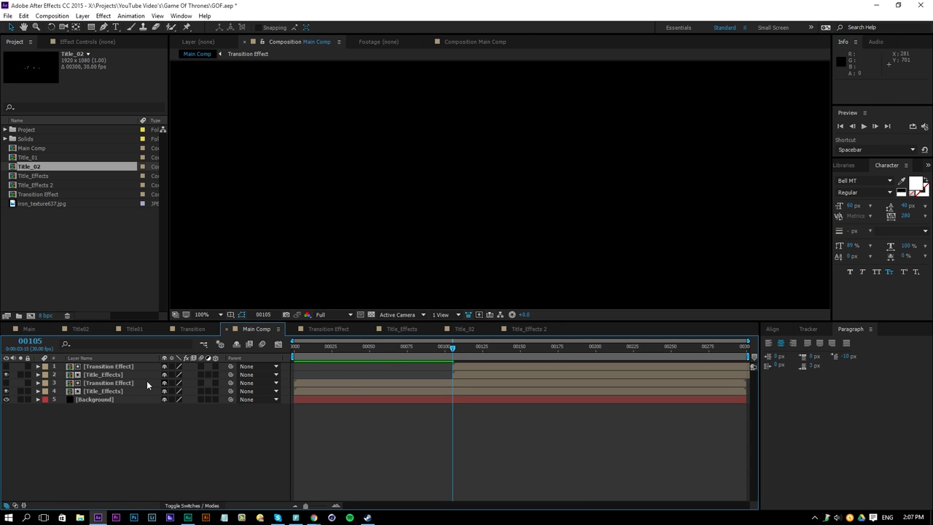
- Replace the later Title_Effects copy layer's source with Title_Effects 2
left_click(128, 374)
left_click(44, 185)
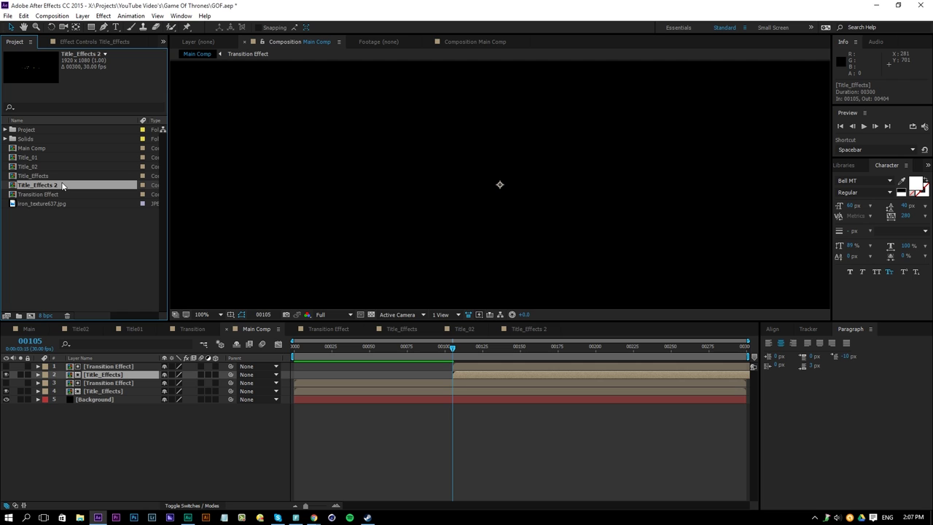
left_click_drag(54, 186, 311, 390)
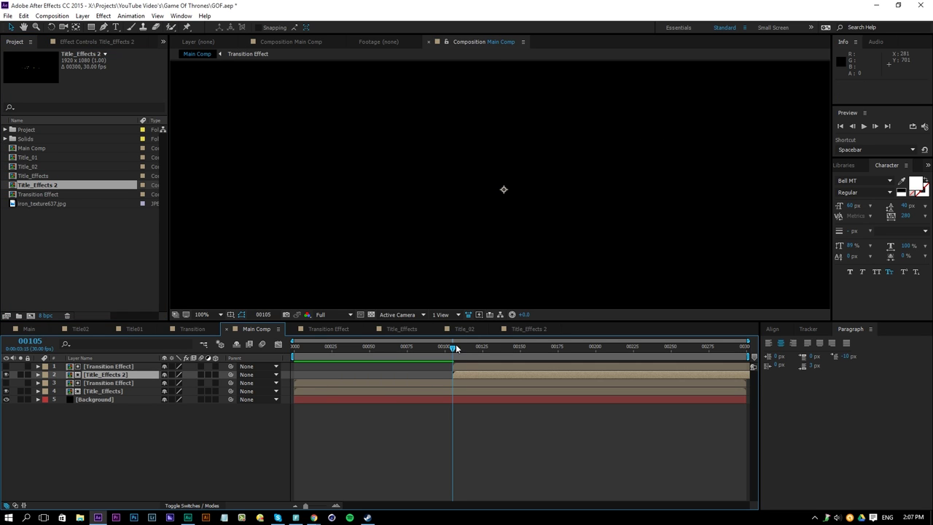
- Scrub ahead and play Main Comp to check the 'Subscribe For More Tutorials' title
left_click_drag(455, 345, 508, 359)
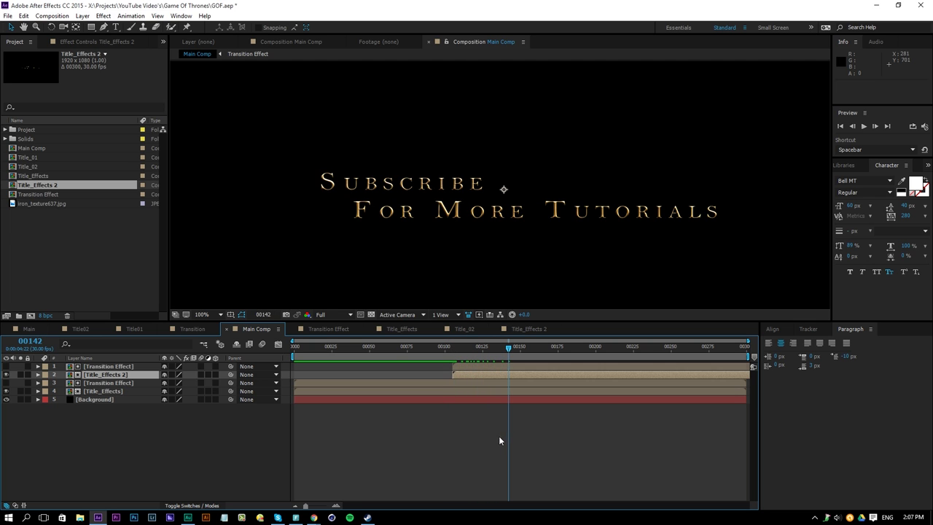
left_click(499, 436)
key("space")
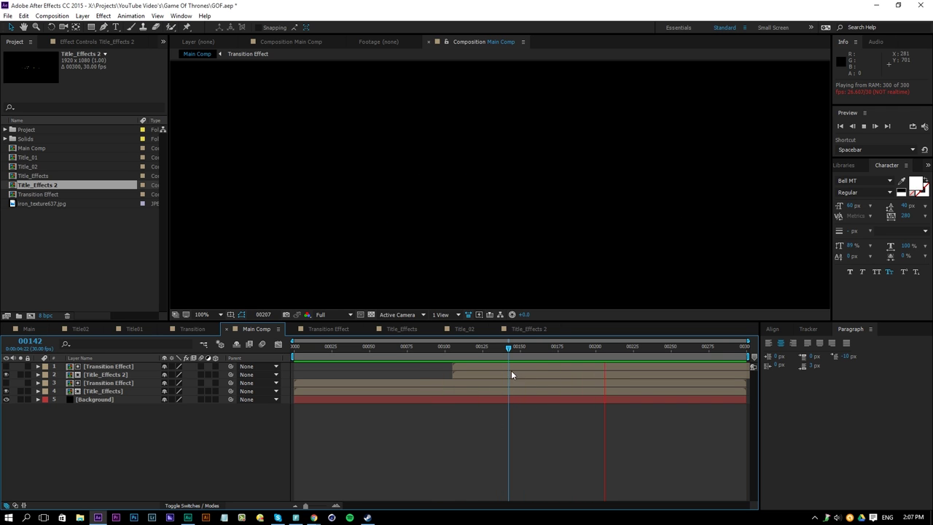
left_click_drag(531, 352, 403, 457)
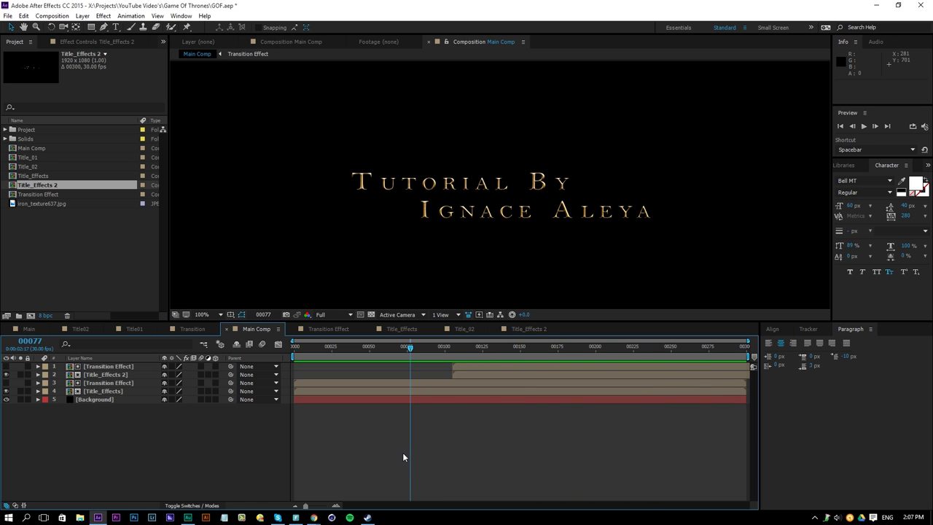